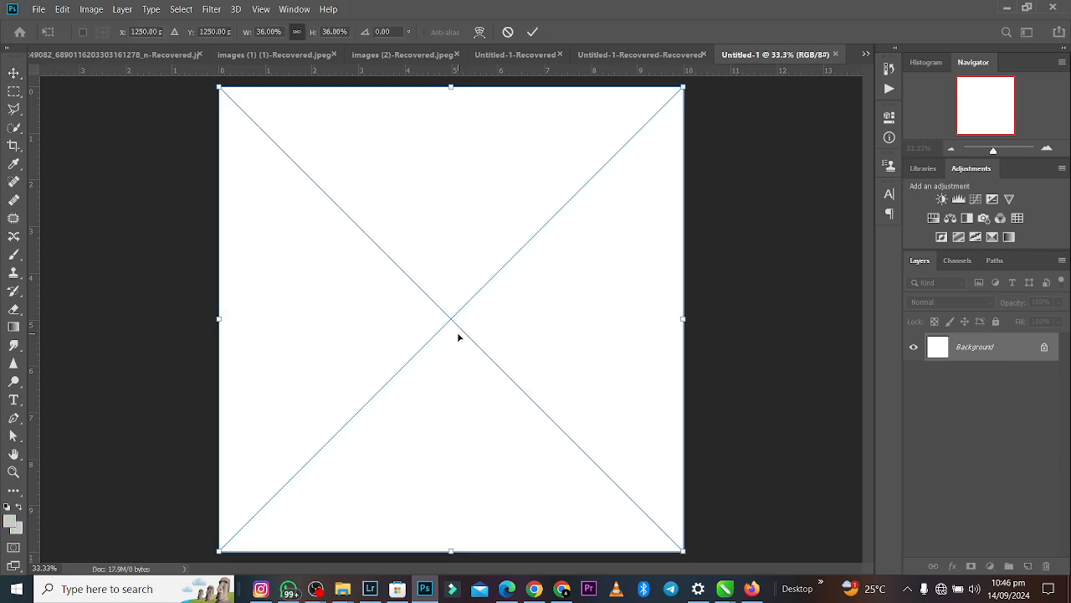
- Scale down the placed burger image proportionally and centre it on the white canvas
drag(470, 294, 469, 300)
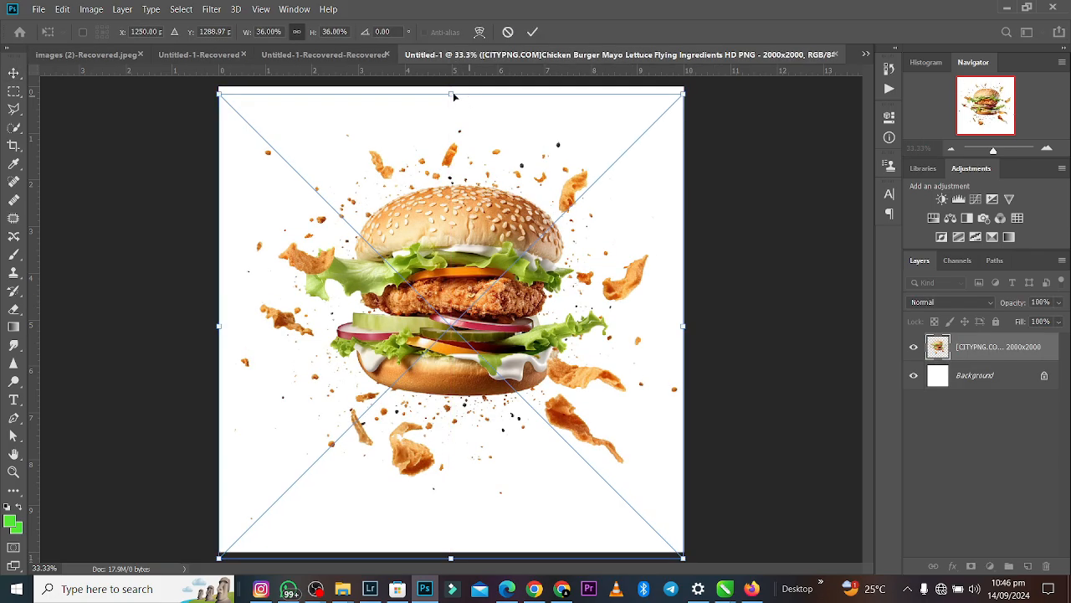
drag(451, 92, 451, 203)
drag(494, 245, 494, 198)
click(532, 32)
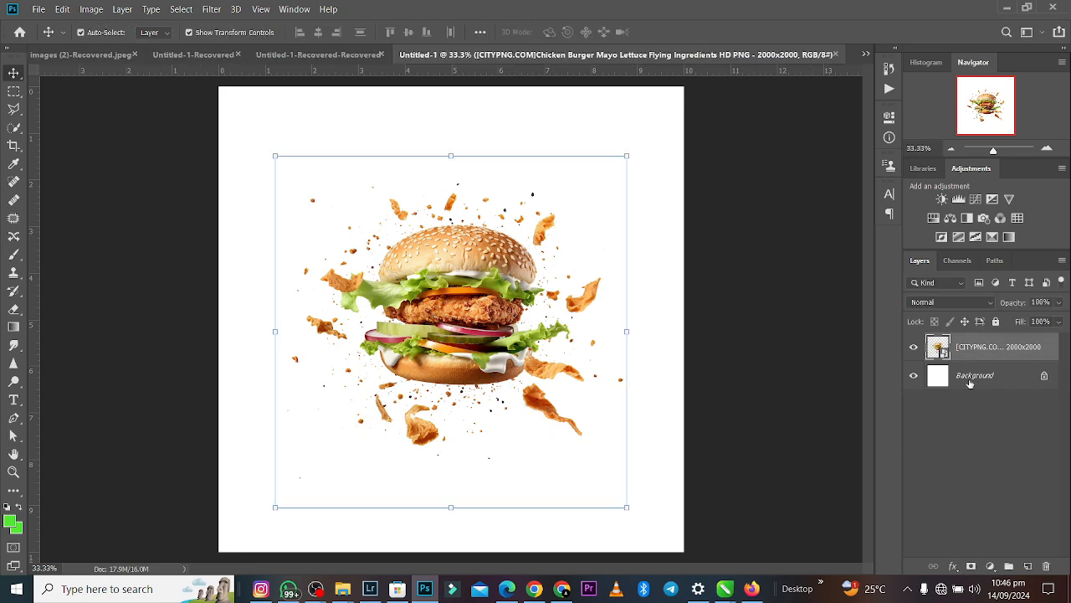
- Add a Solid Color fill layer in bright sky blue directly above the Background layer
click(971, 382)
click(990, 566)
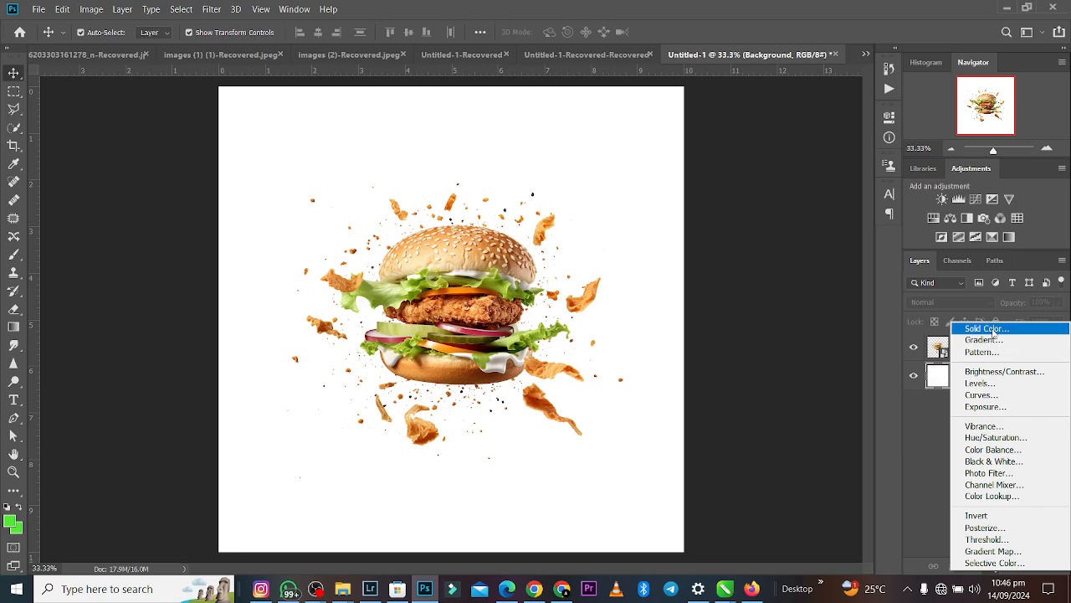
click(988, 329)
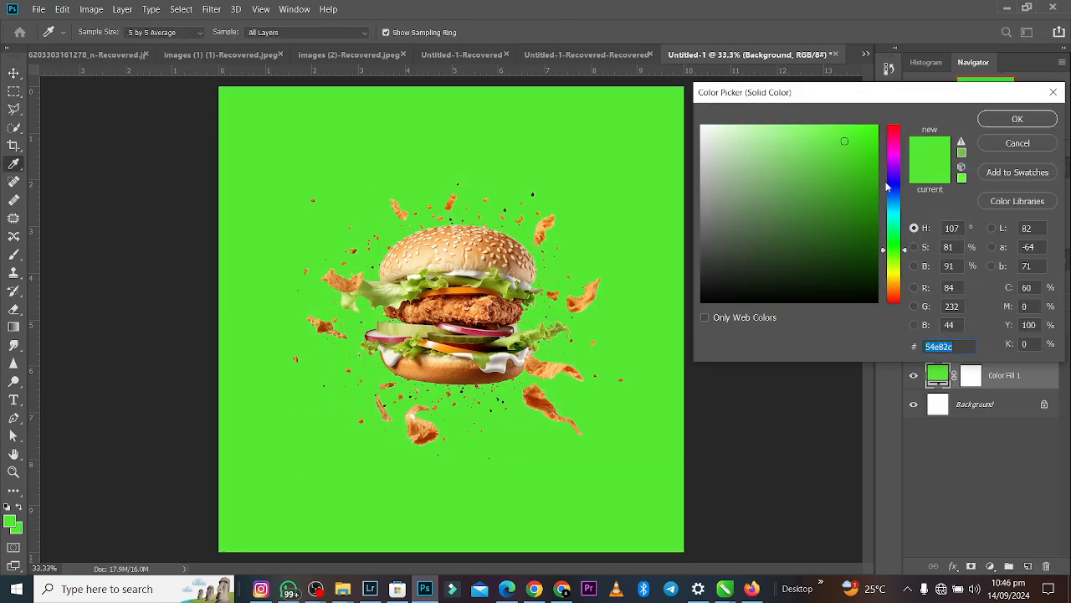
click(896, 207)
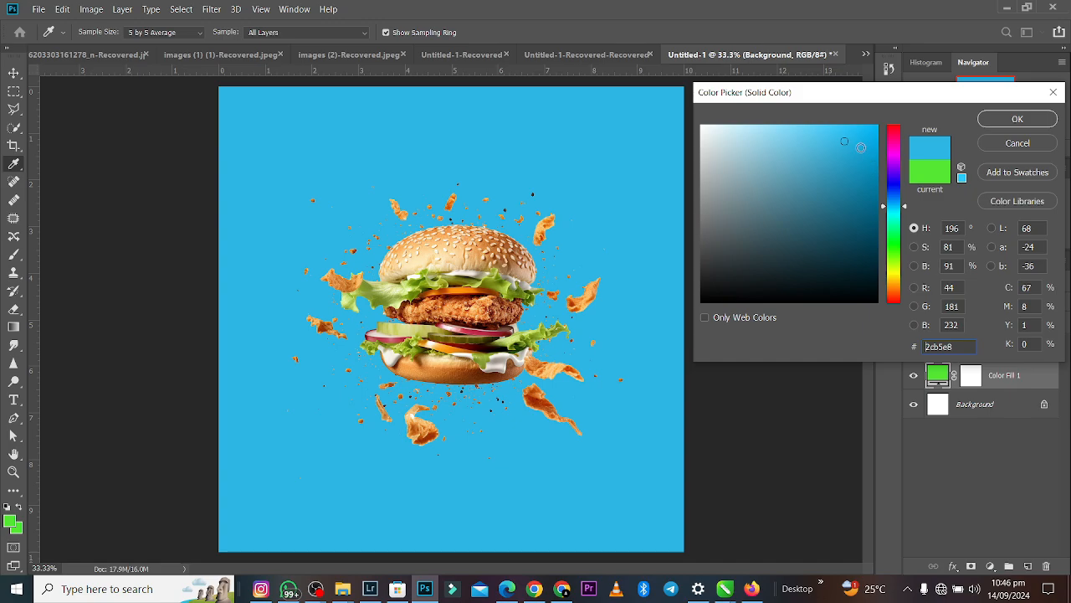
mouse_move(850, 148)
mouse_down()
mouse_move(862, 166)
mouse_move(846, 140)
mouse_up()
click(855, 139)
click(984, 126)
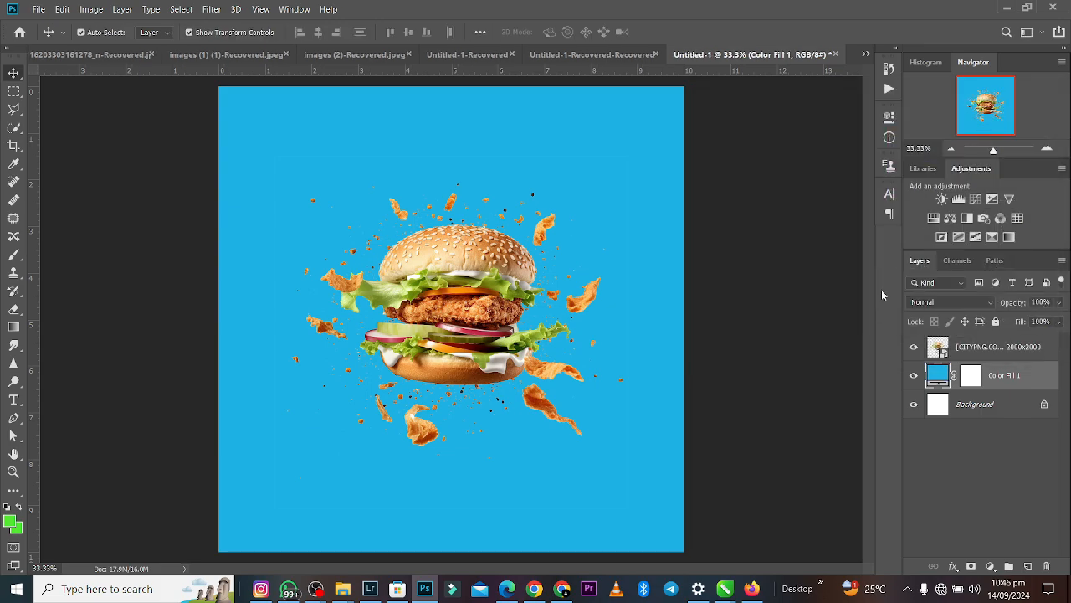
- Add a Gradient fill layer above the blue fill and change its opaque starting colour stop from green to white
click(991, 565)
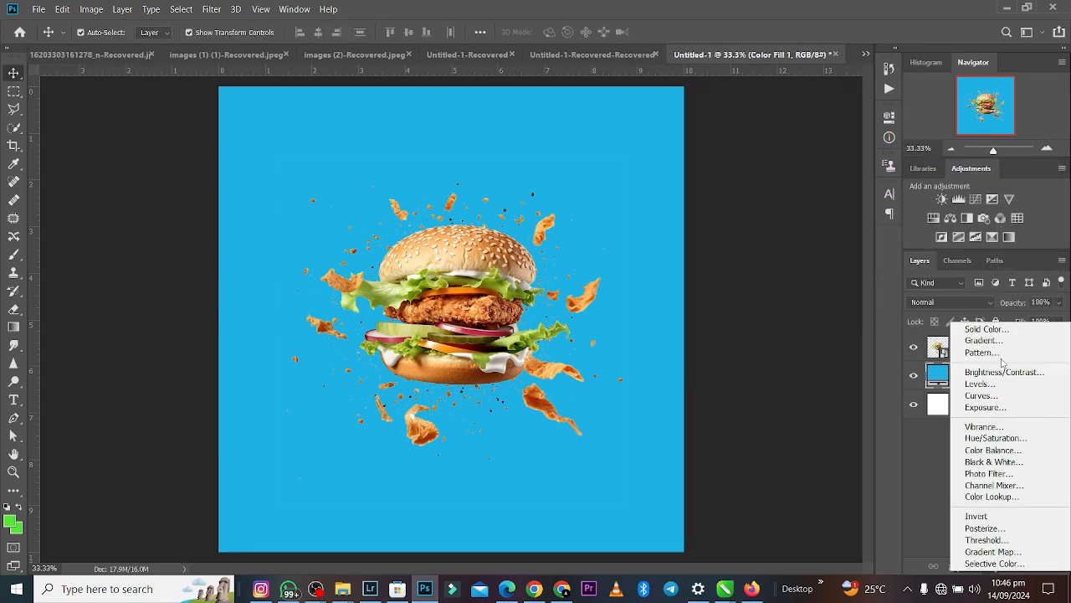
click(984, 341)
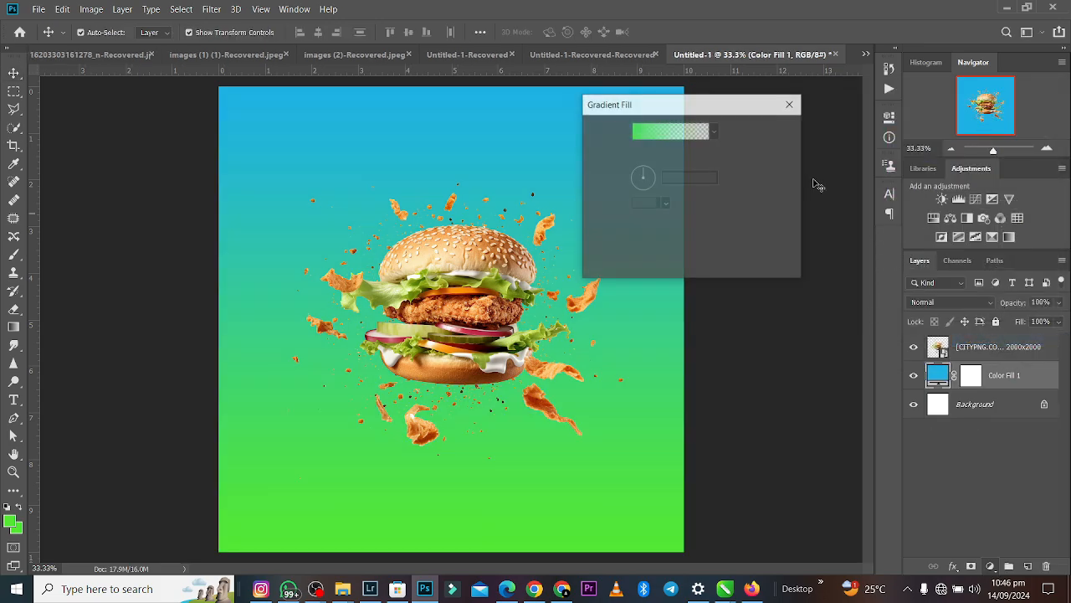
click(663, 134)
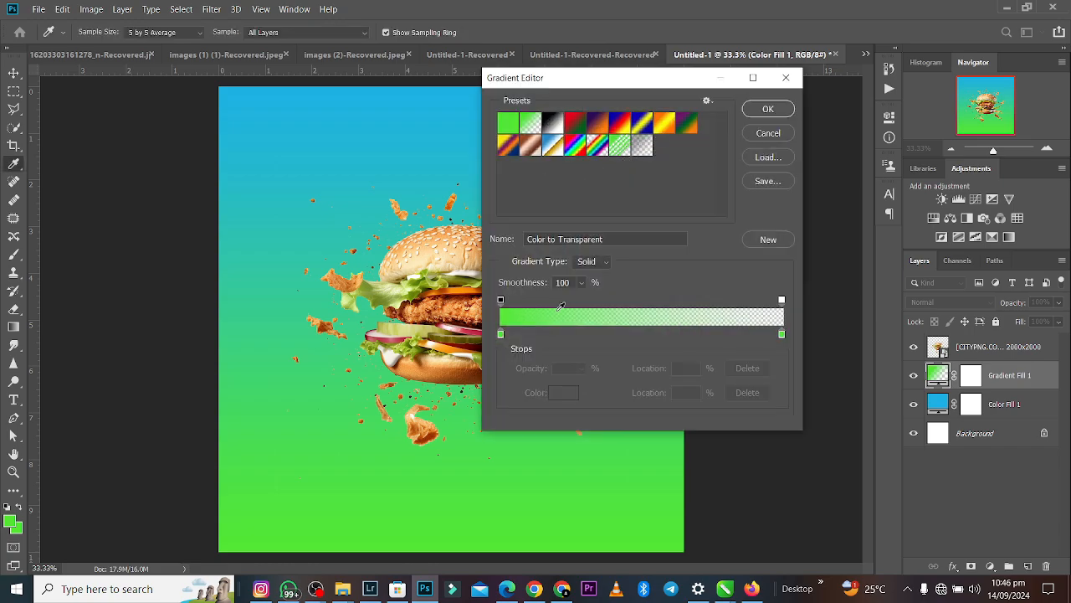
click(501, 335)
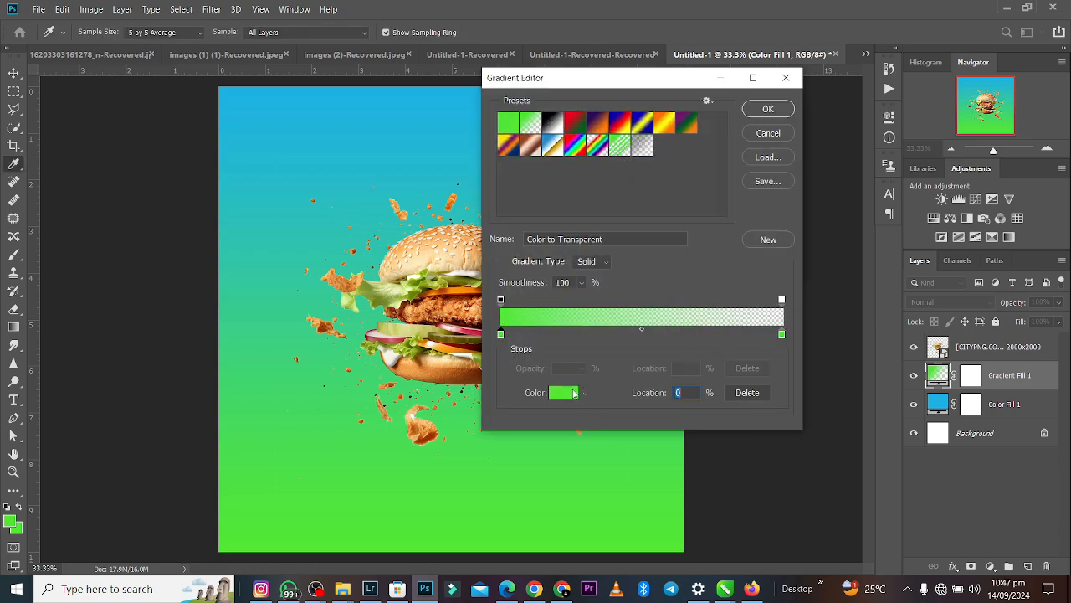
click(564, 393)
click(709, 133)
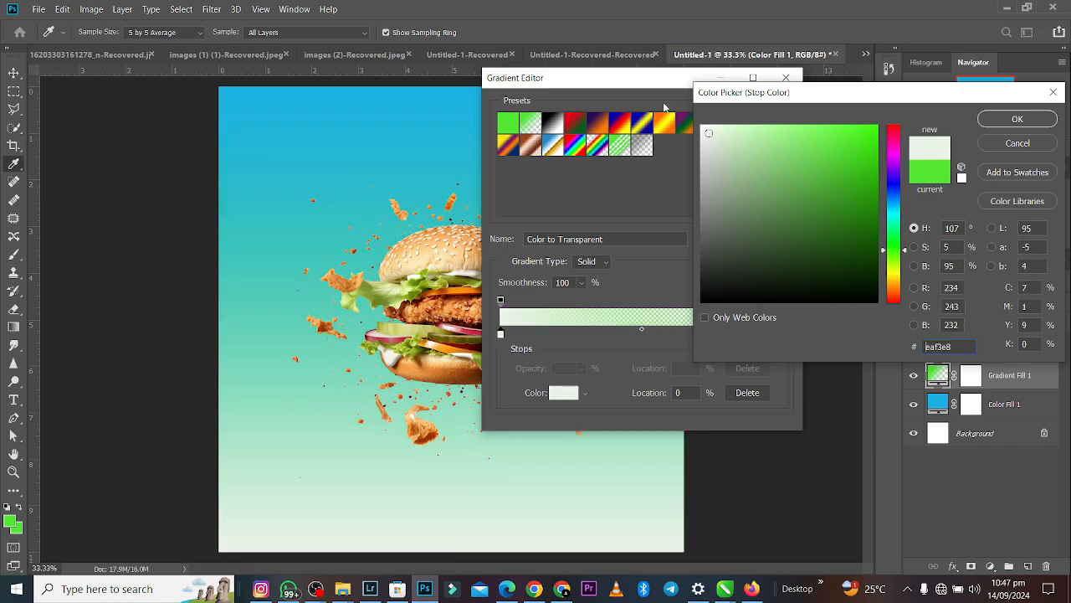
click(701, 126)
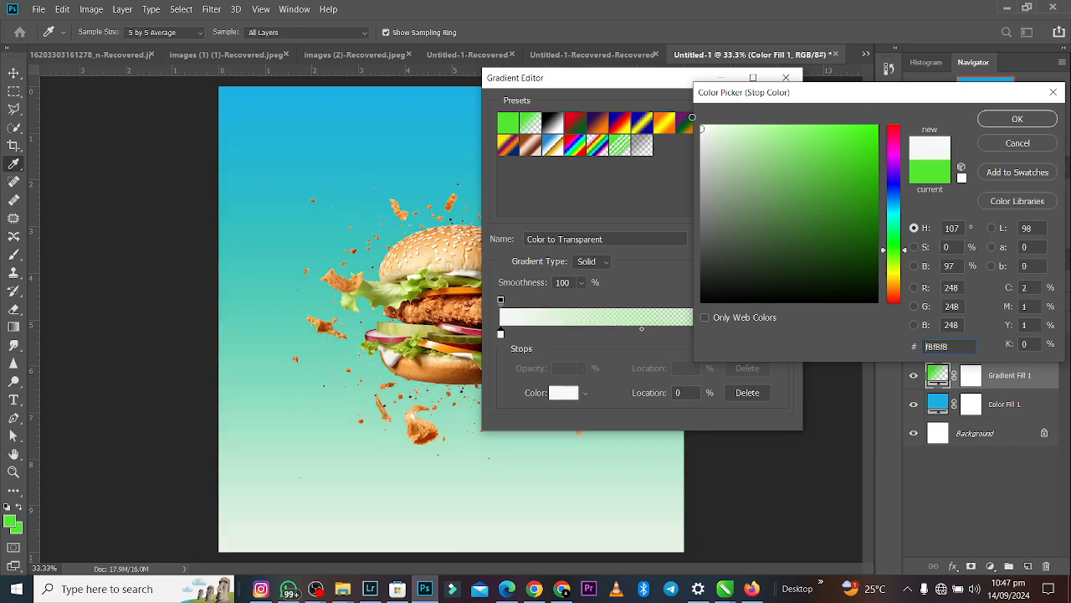
click(1004, 119)
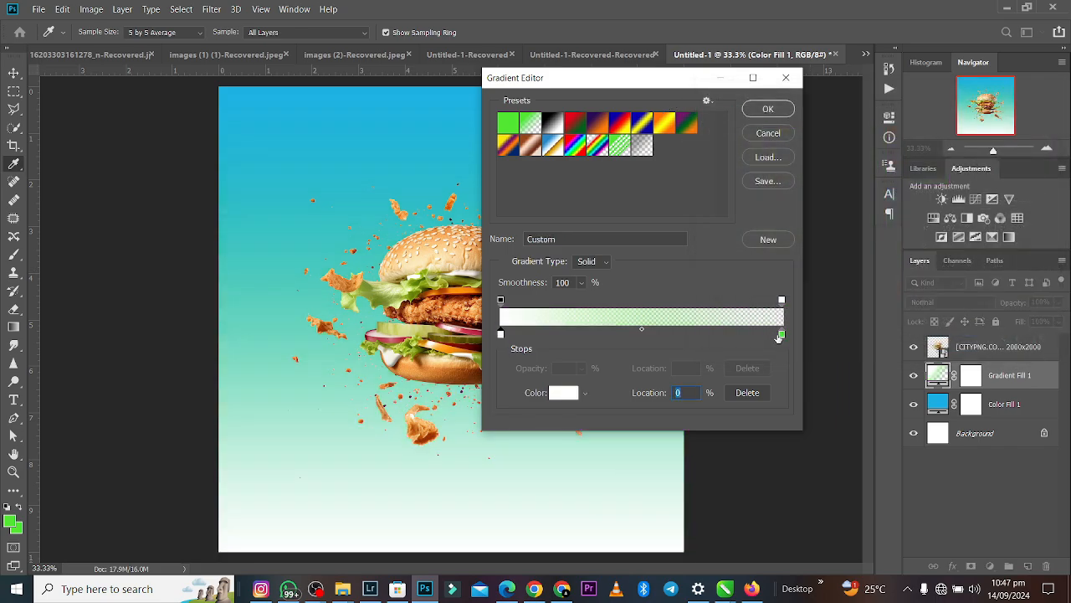
- Remove the green end colour stop from the gradient and set the gradient style to Radial
click(782, 335)
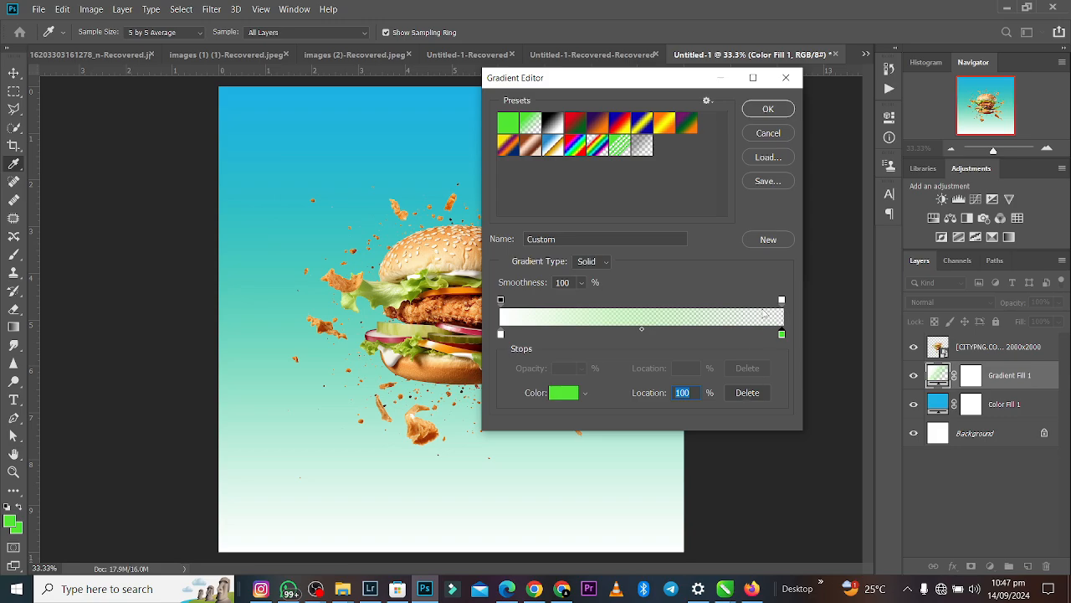
drag(782, 334, 741, 210)
click(769, 111)
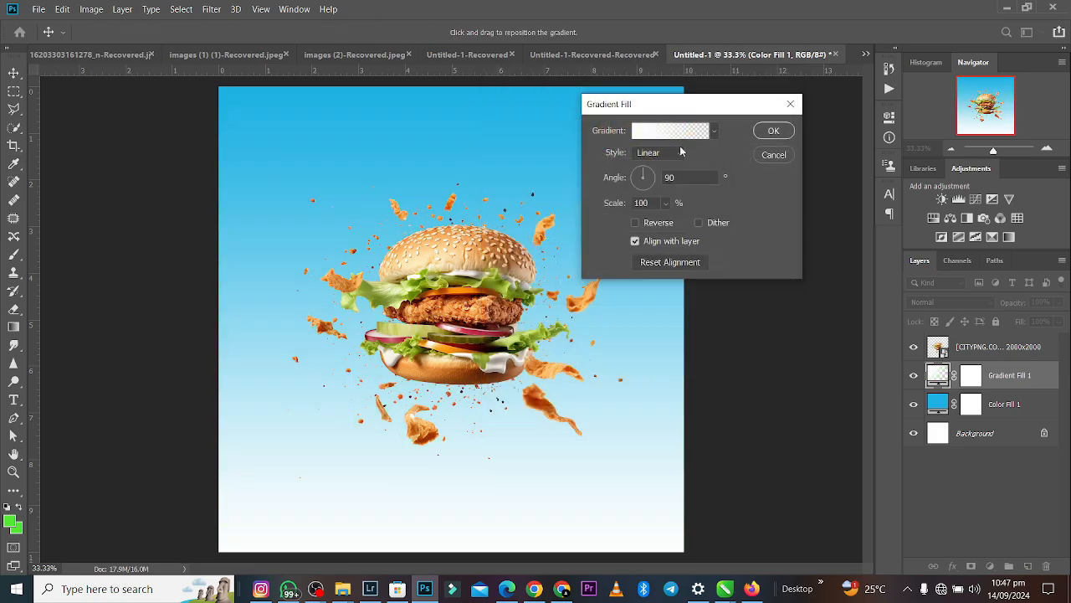
click(682, 152)
click(669, 175)
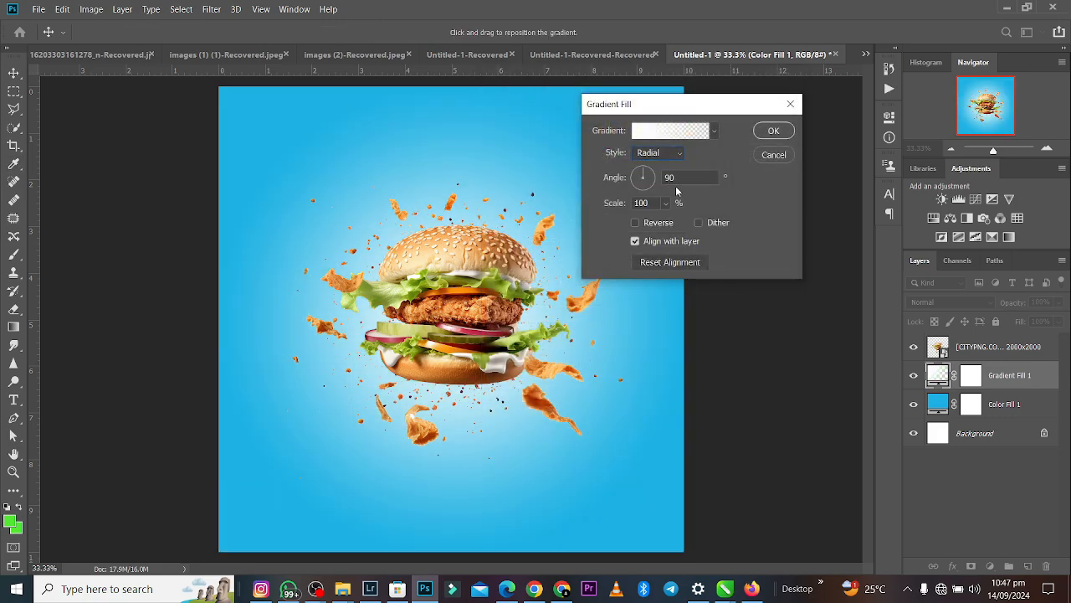
click(770, 132)
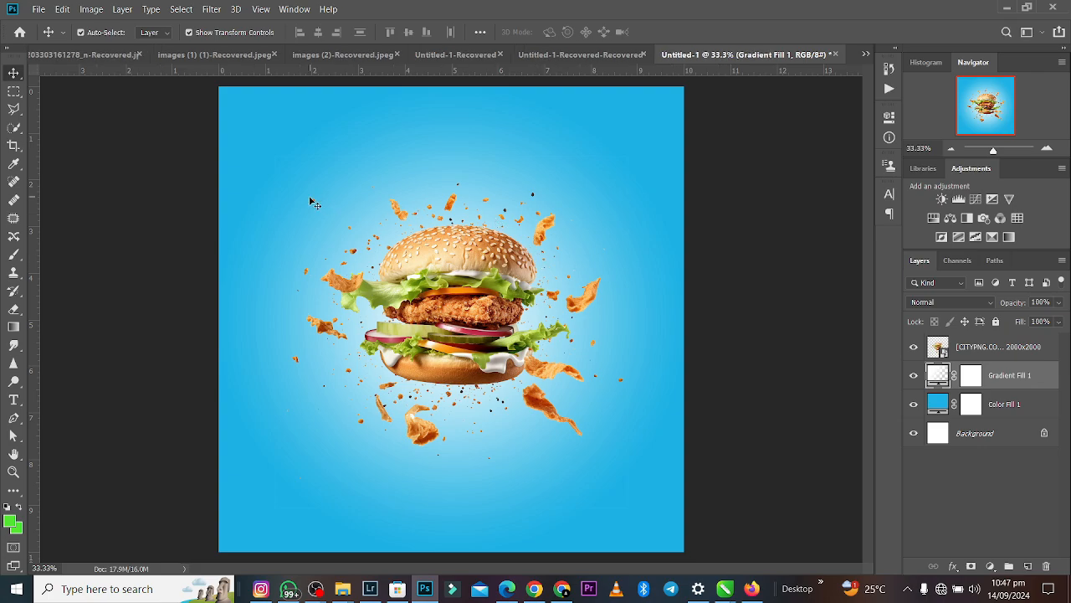
- Duplicate the burger layer and hide the original beneath the copy
click(463, 256)
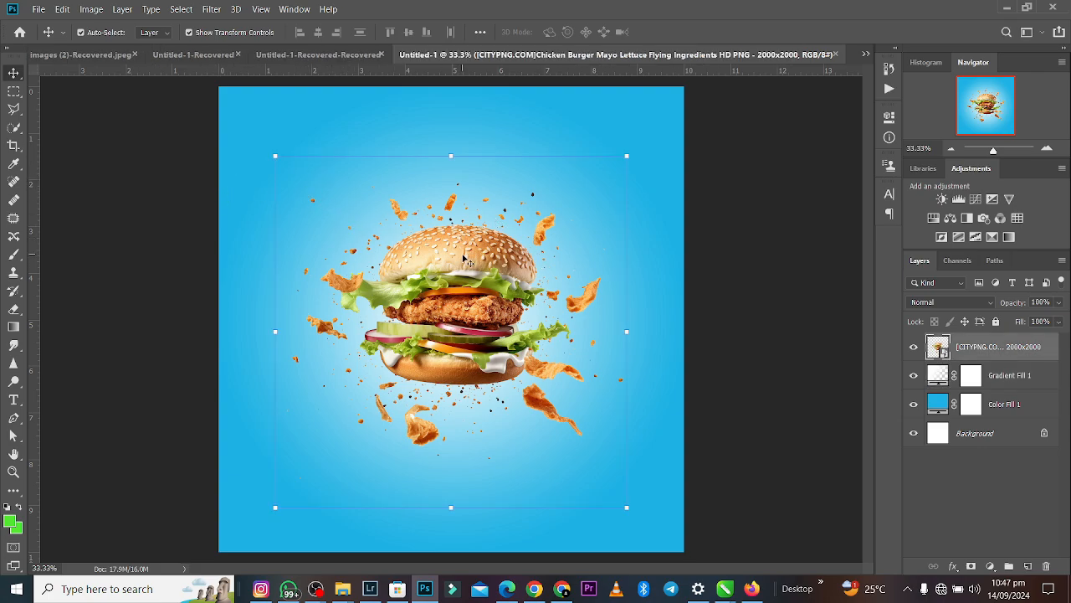
click(702, 188)
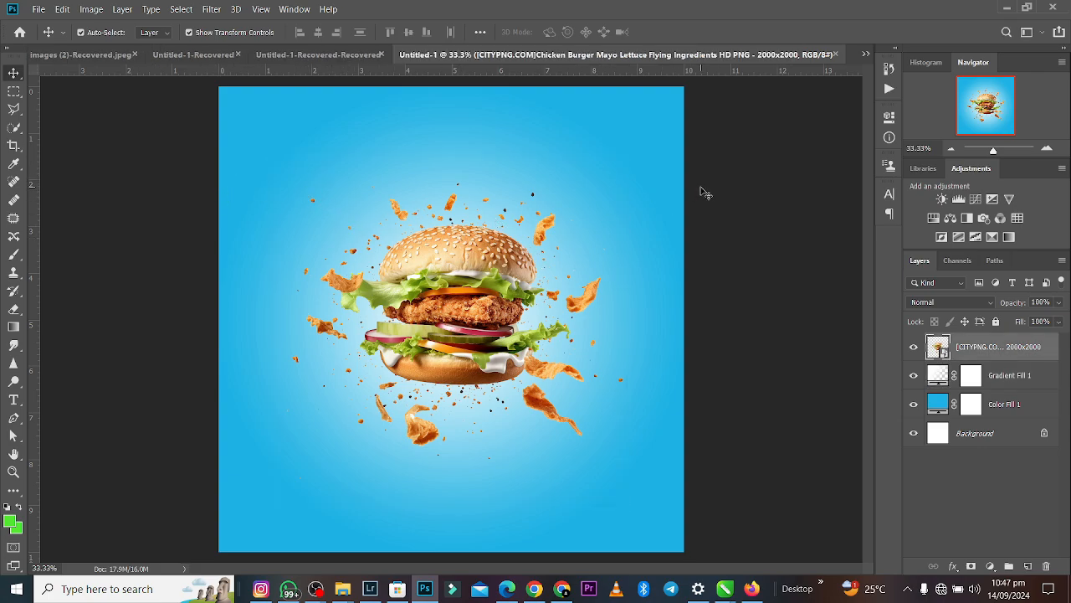
click(462, 274)
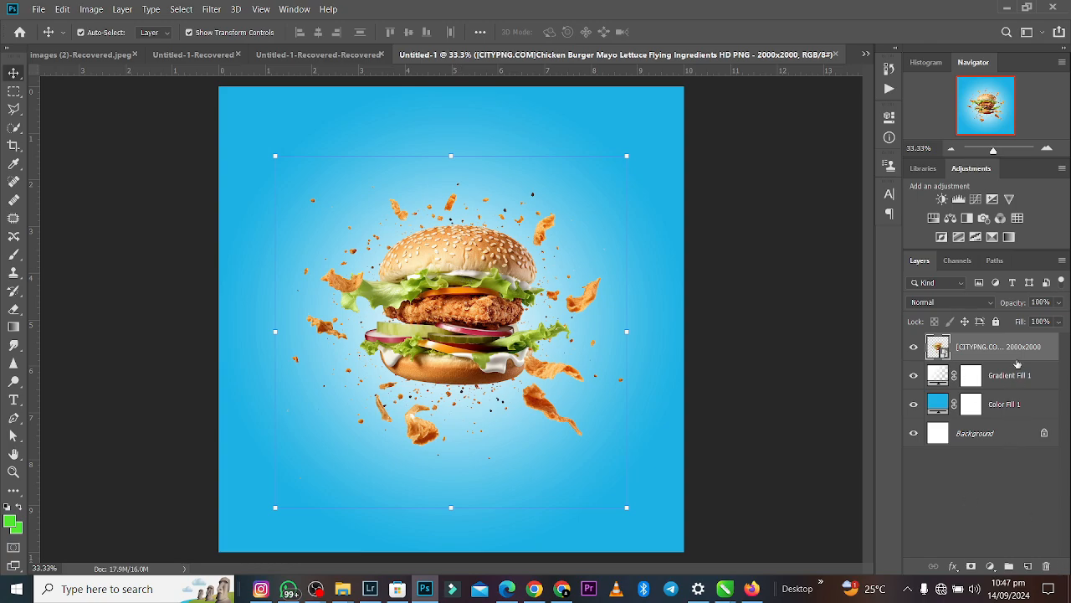
key(ctrl+j)
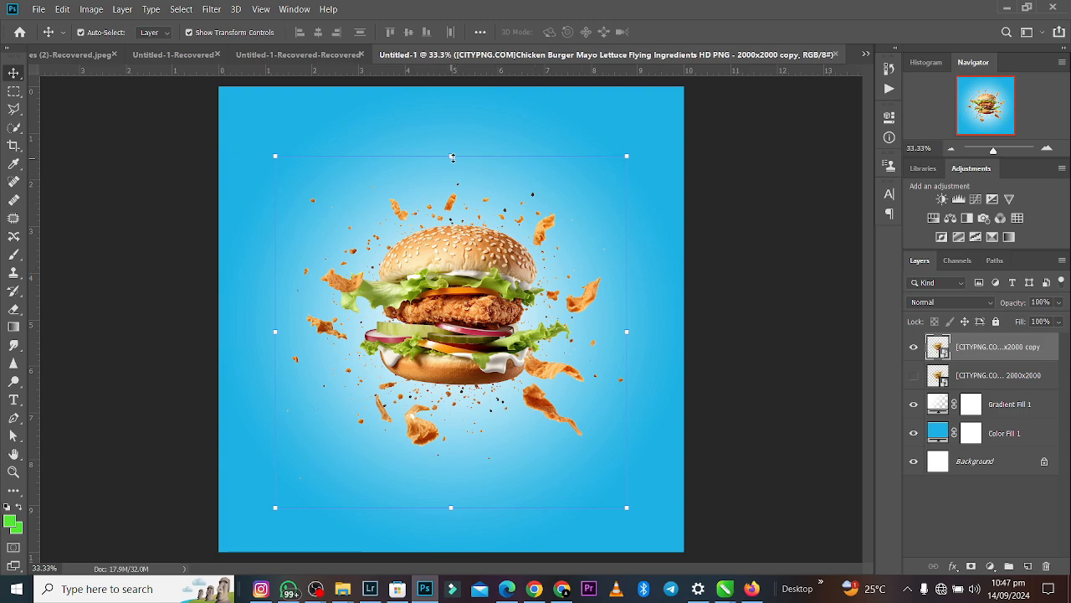
- Enlarge the burger copy to 41.92% and move it up so only its lower part shows at the canvas's upper edge
drag(452, 157, 452, 58)
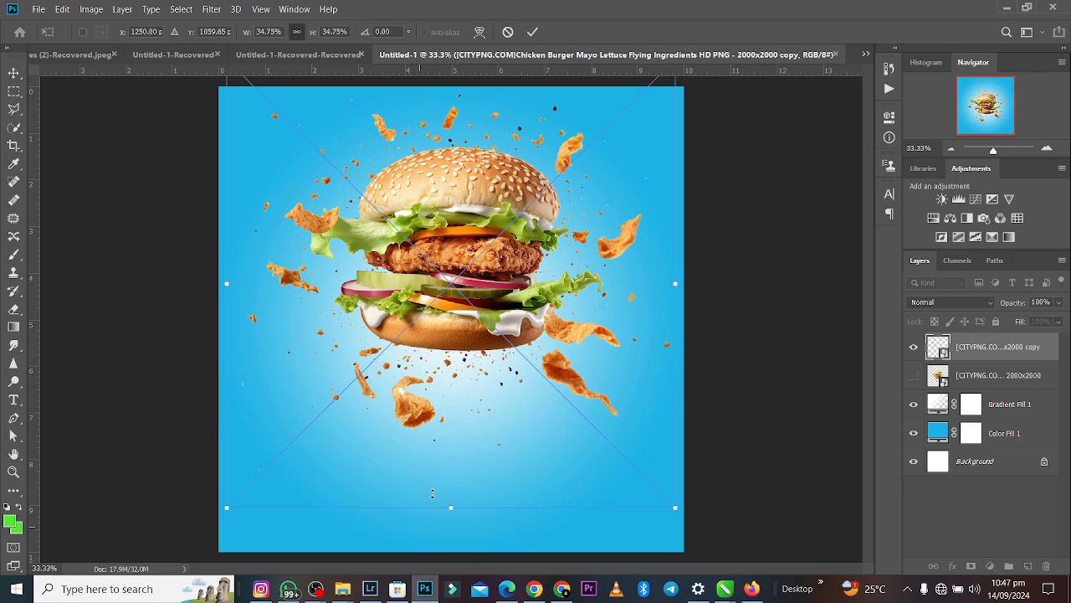
drag(432, 494, 432, 585)
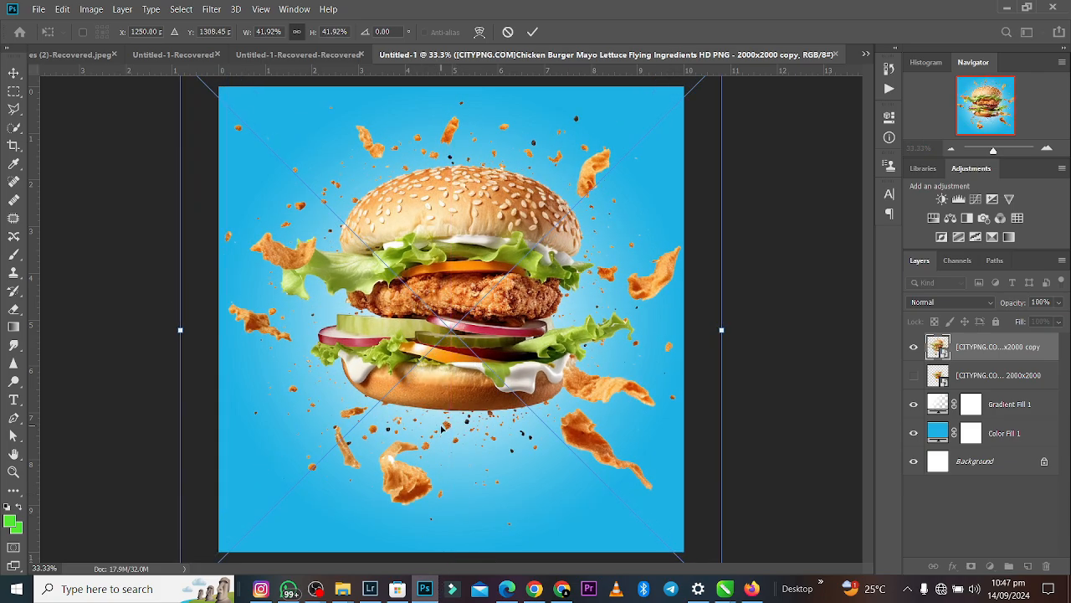
drag(443, 426, 427, 174)
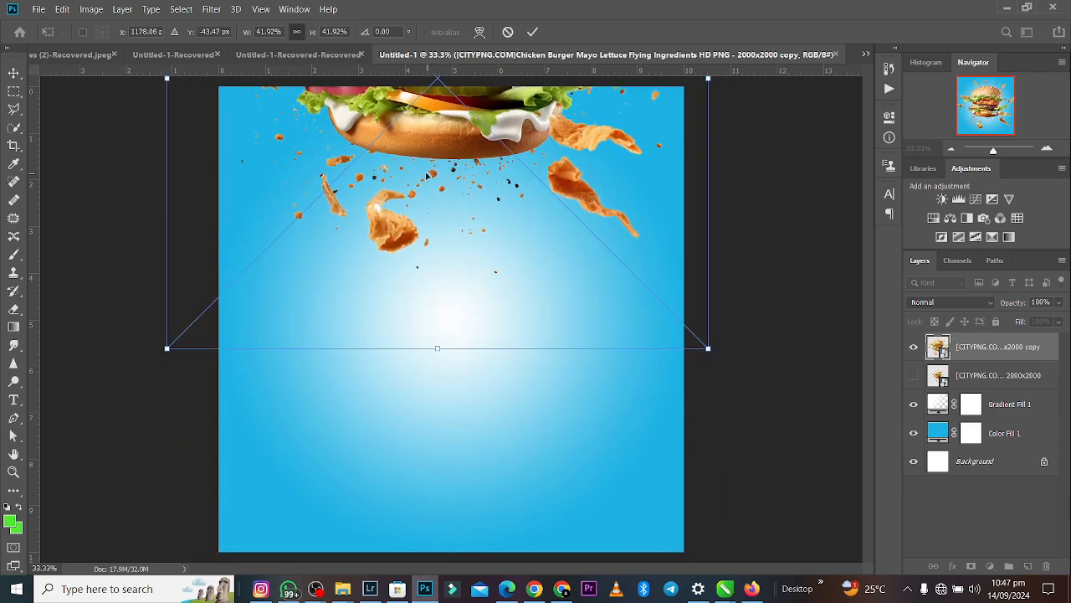
click(532, 32)
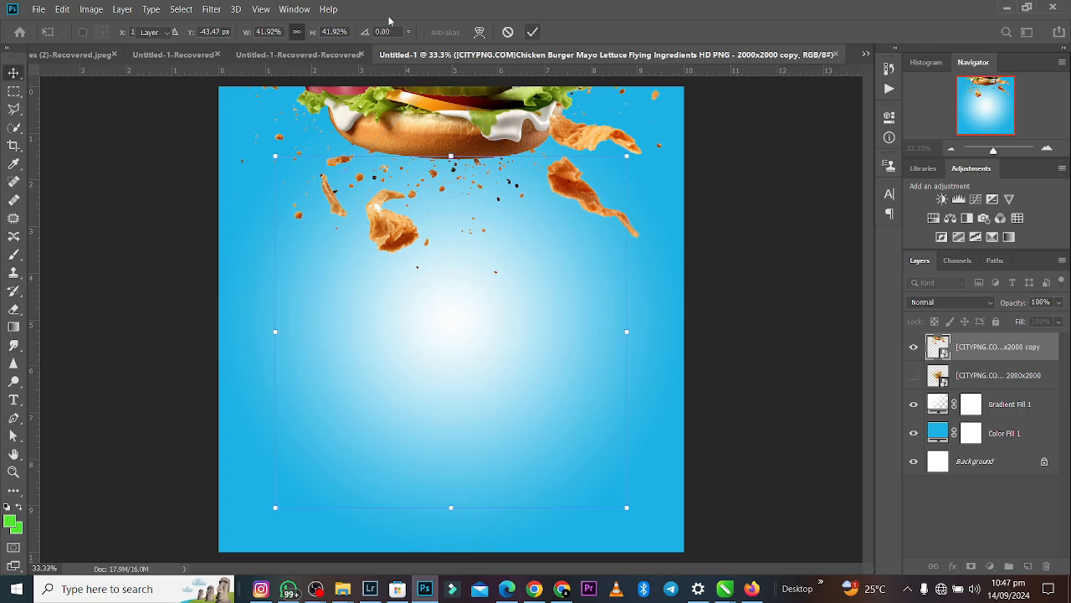
- Apply a Black & White adjustment with its default settings to the burger copy
click(211, 9)
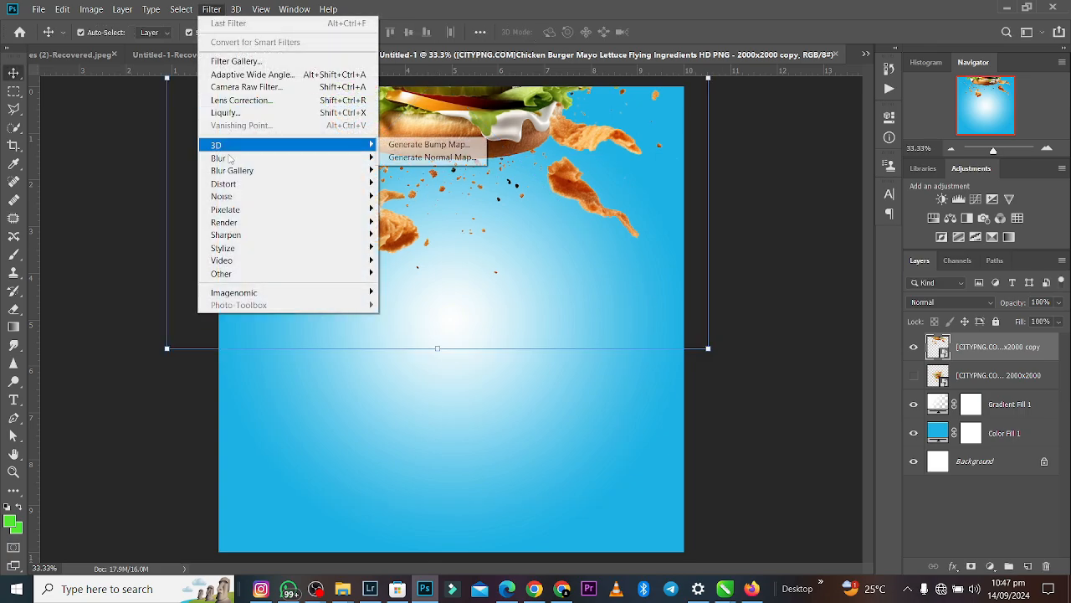
mouse_move(146, 7)
mouse_move(92, 10)
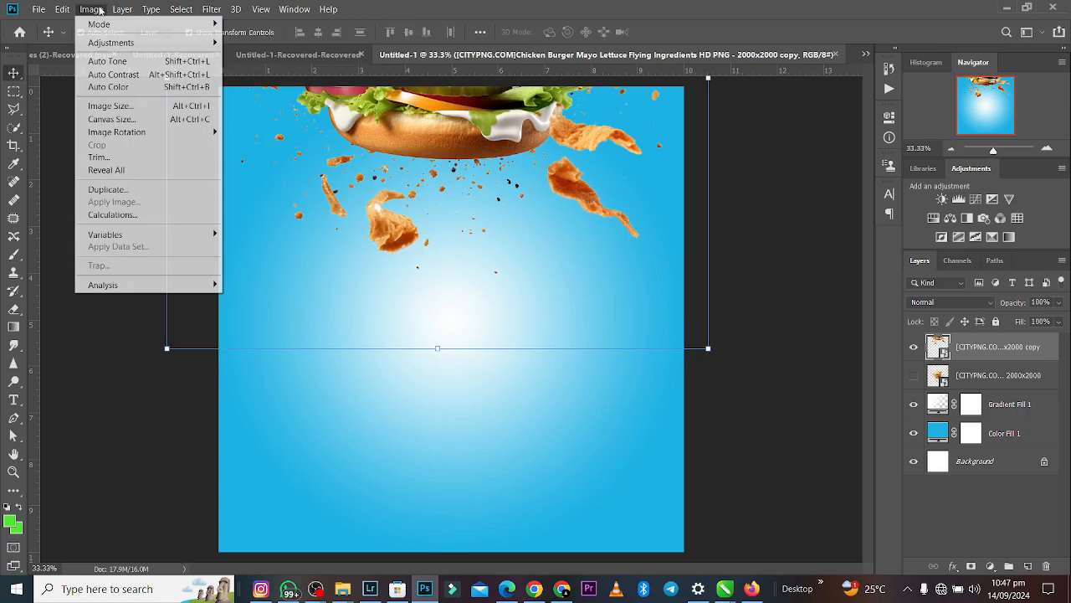
mouse_move(100, 42)
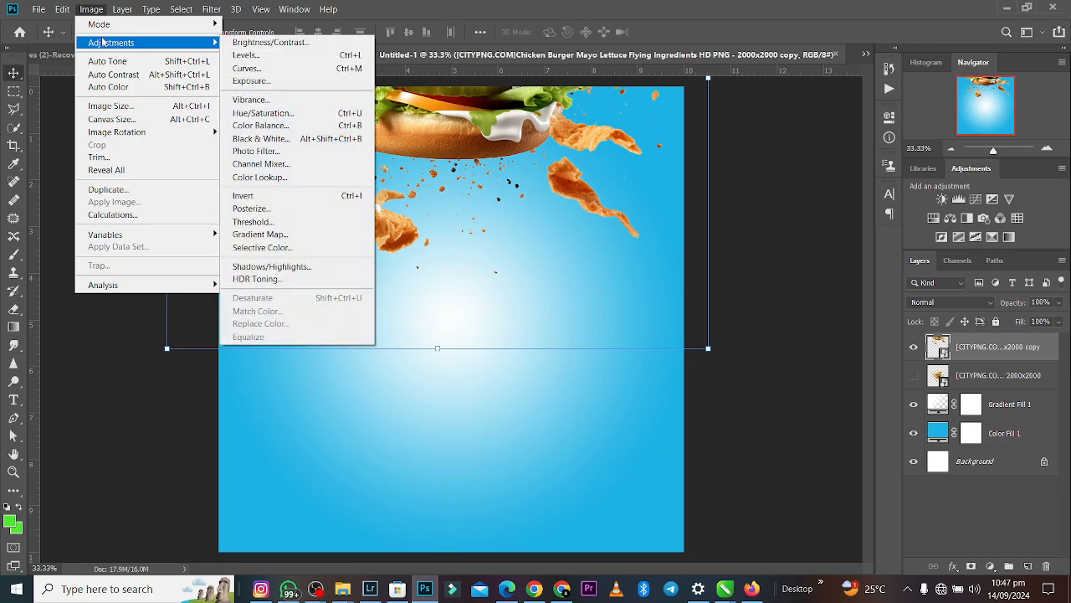
click(264, 139)
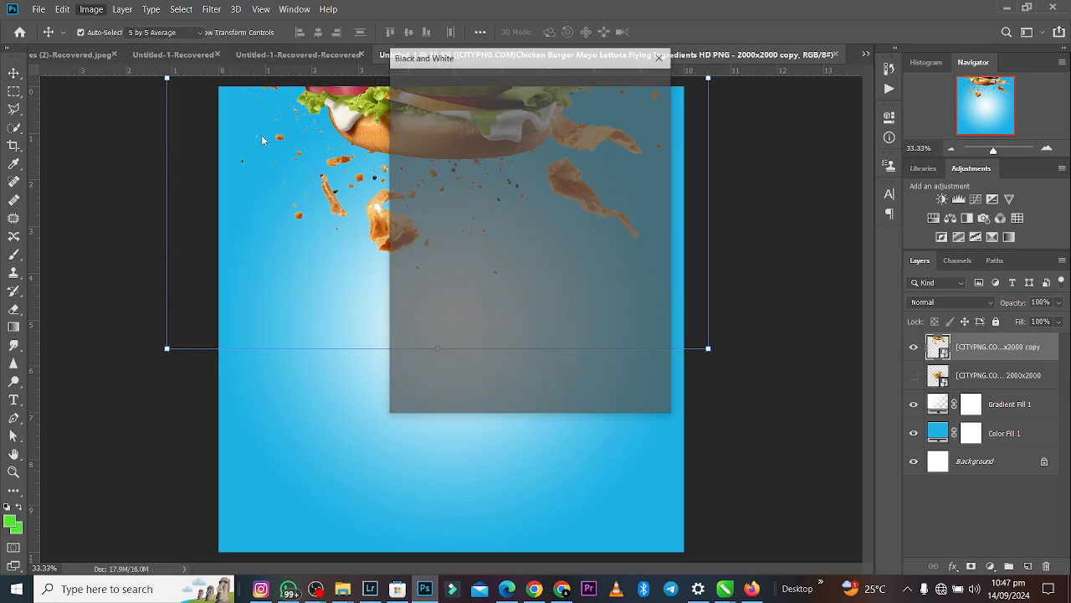
click(648, 81)
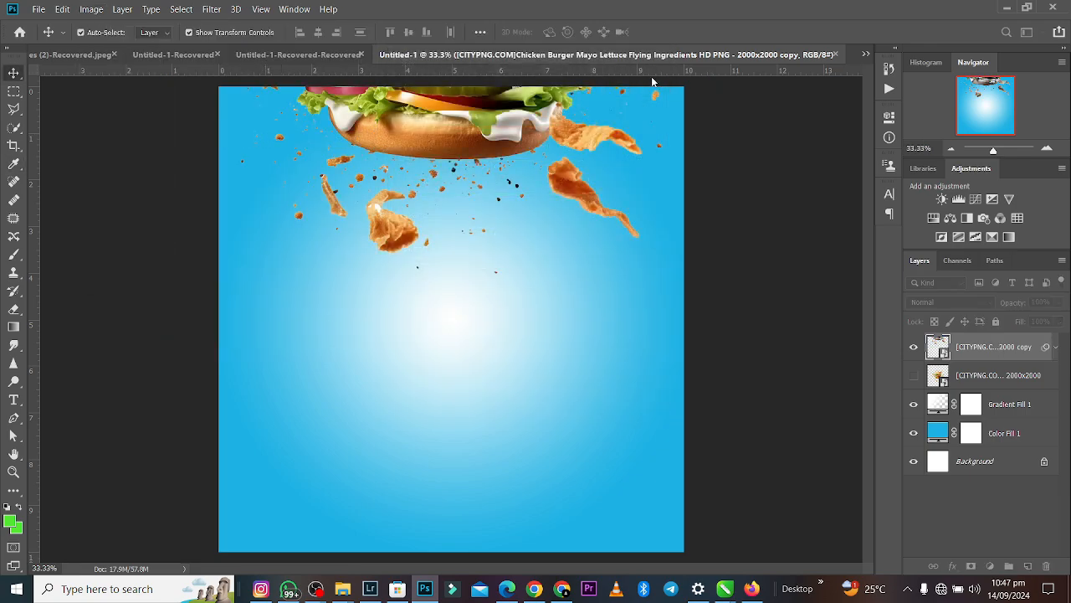
- Apply a strong Gaussian Blur to the greyscale burger copy and shift it slightly up and to the right
click(213, 8)
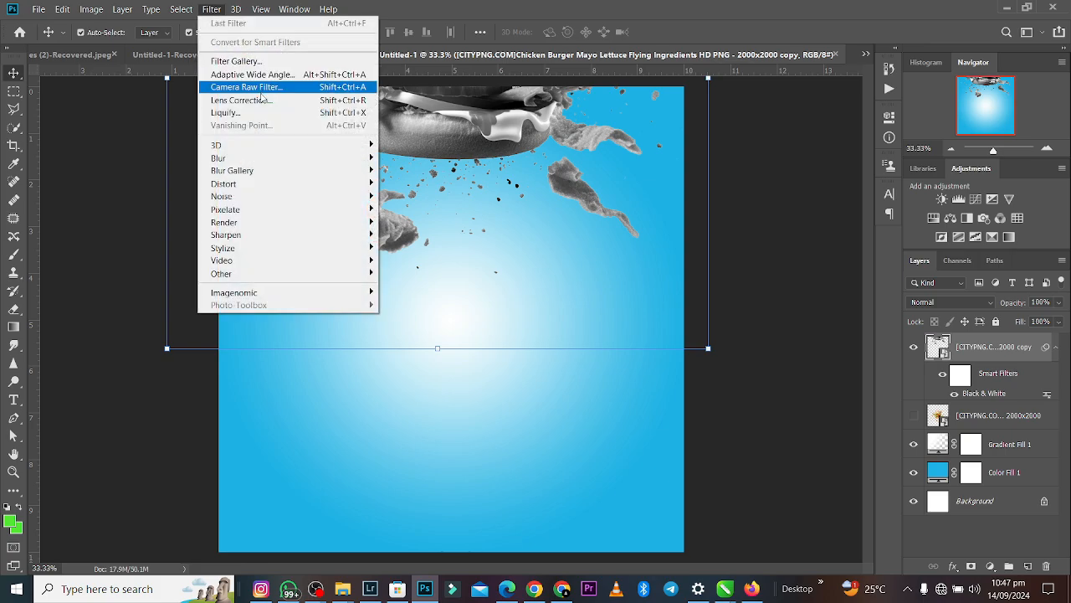
mouse_move(241, 171)
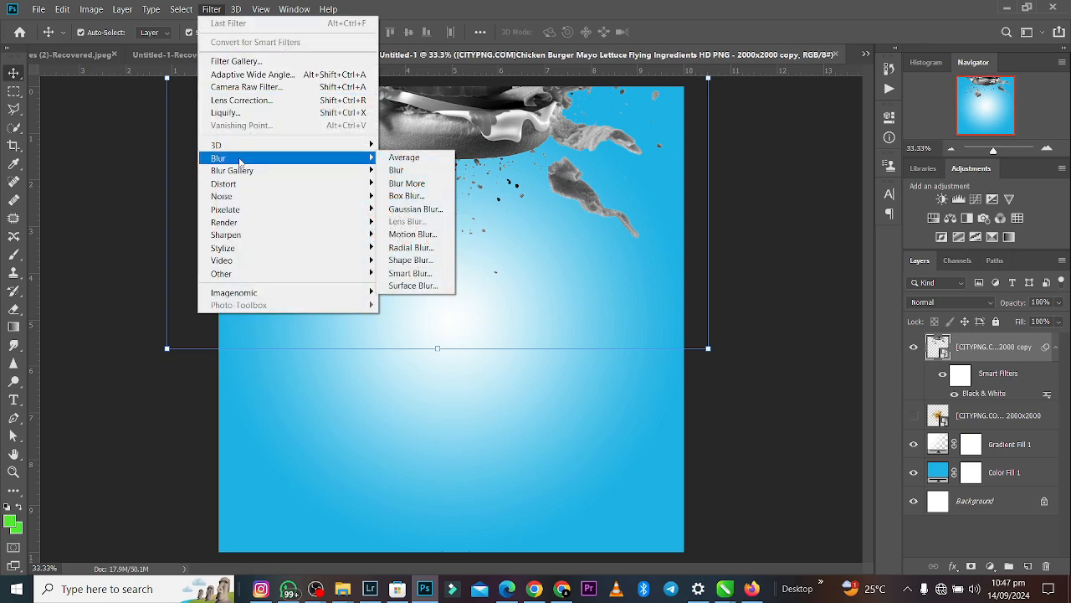
click(421, 209)
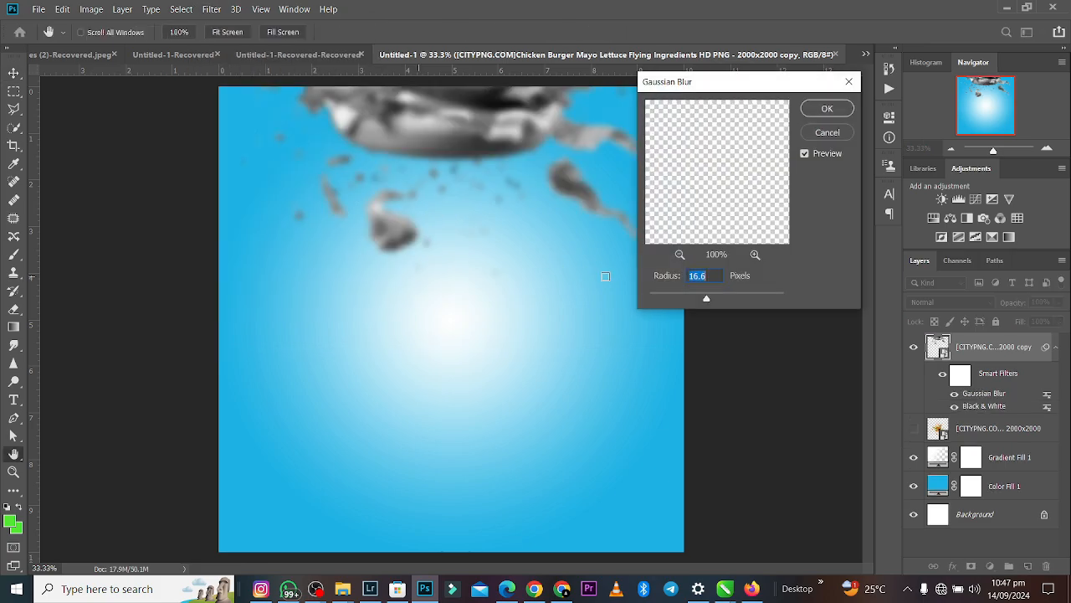
click(717, 297)
key(Return)
key(v)
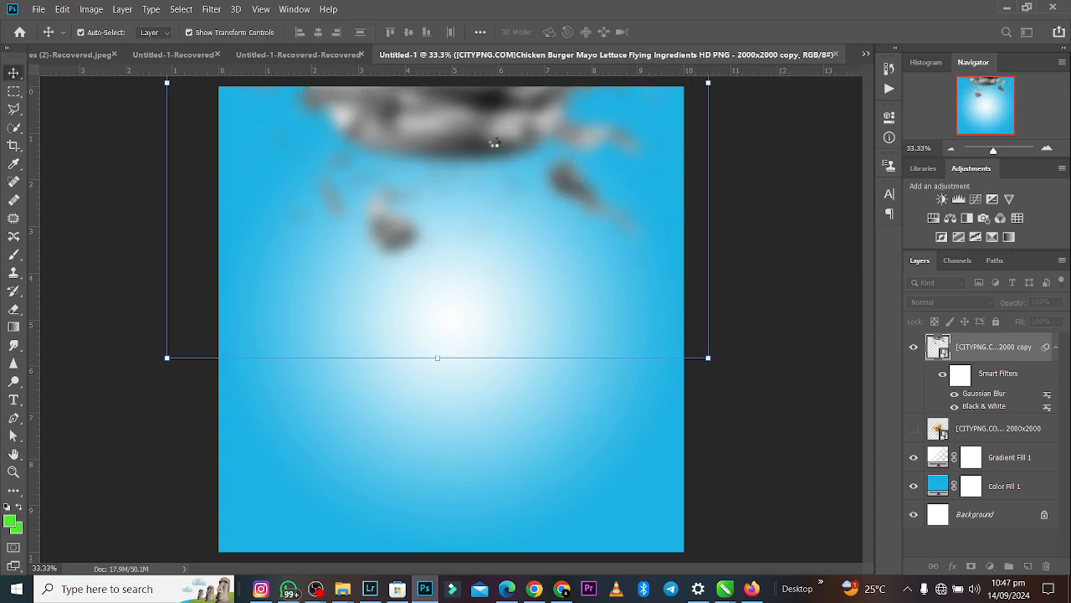
drag(495, 141, 523, 123)
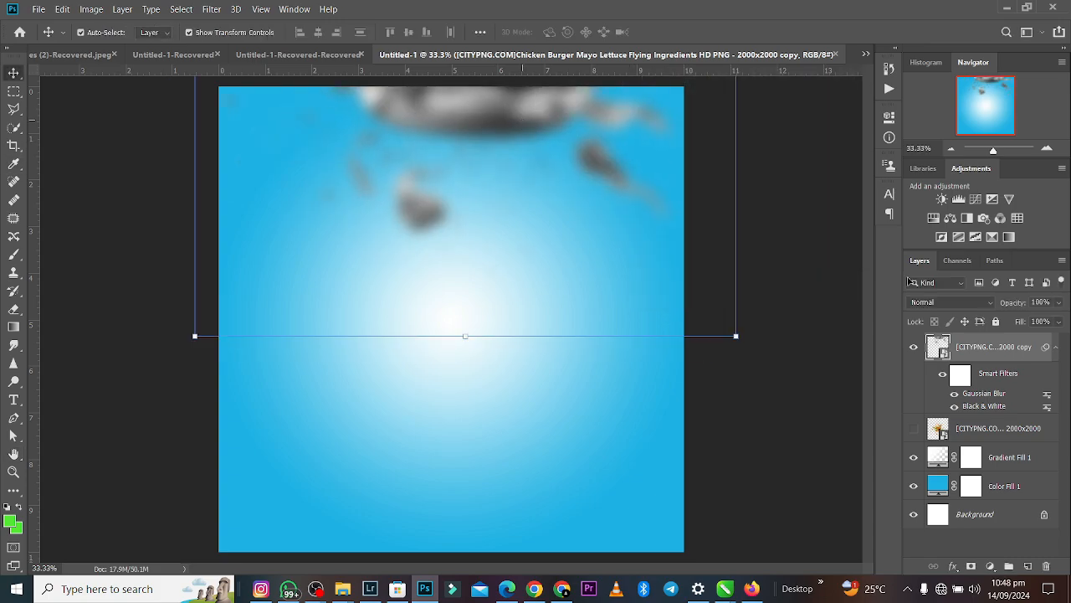
- Set the blurred burger copy's blend mode to Overlay and move it down and slightly left on the canvas
click(949, 305)
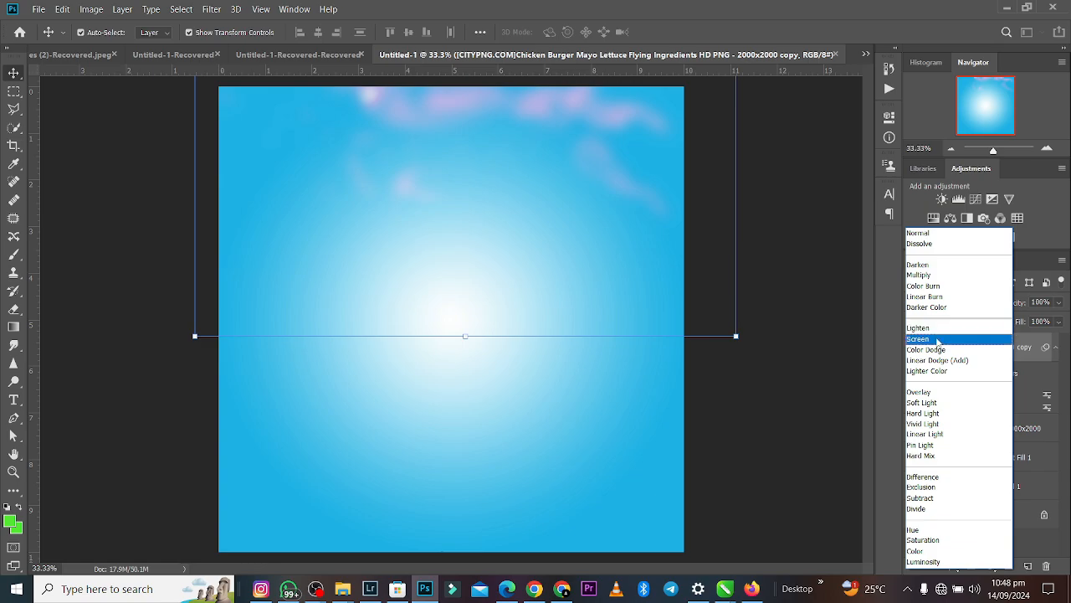
click(927, 392)
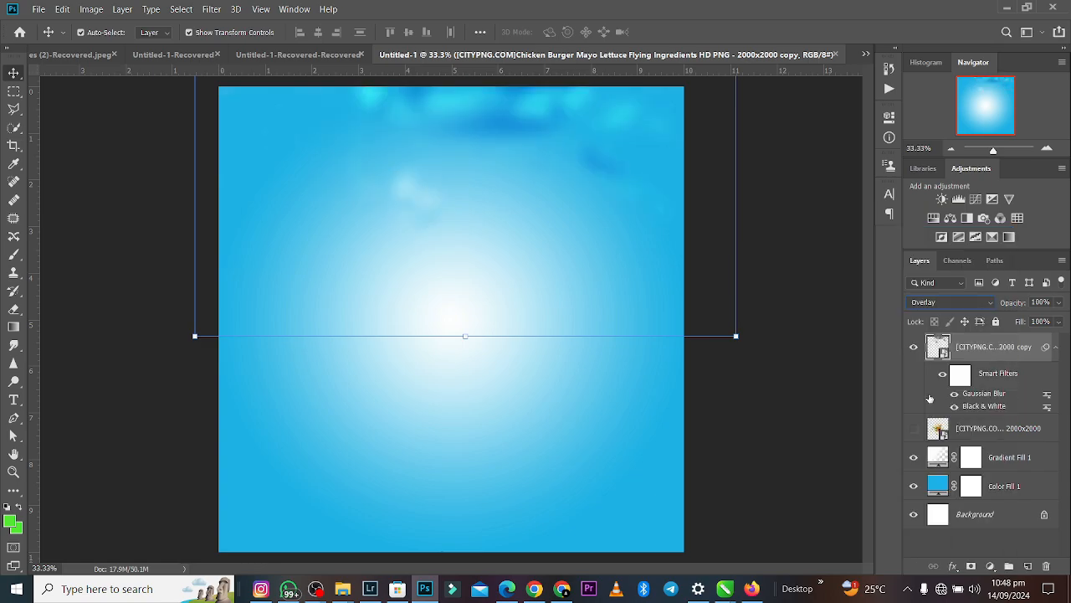
drag(545, 131, 502, 186)
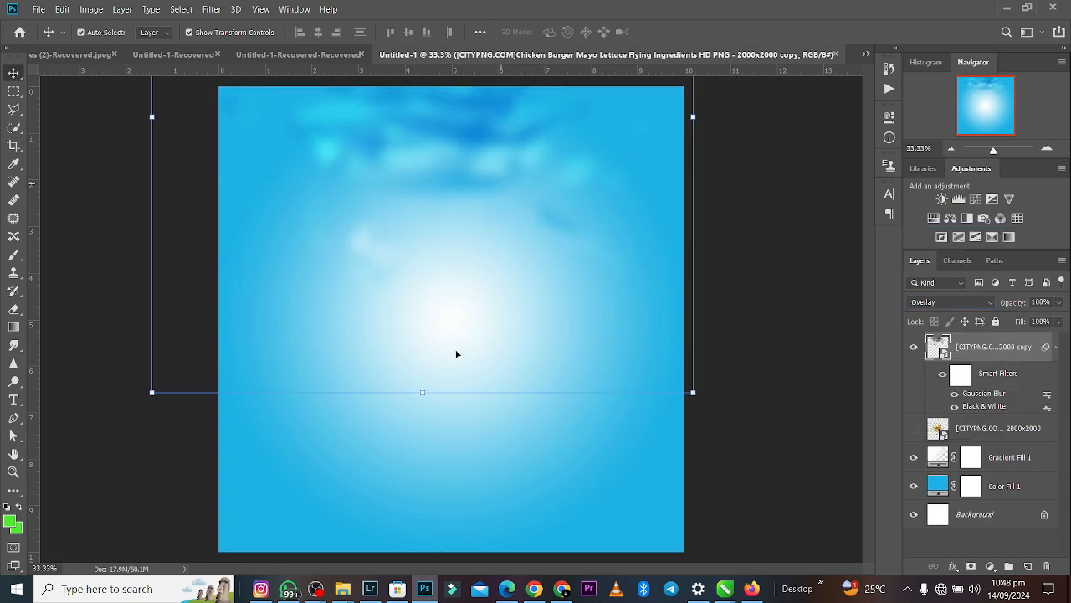
- Enlarge the blurred burger copy to 52.26%, rotate it to 4.82°, and place it across the canvas's upper part
drag(426, 412, 395, 496)
drag(399, 382, 392, 495)
drag(396, 171, 397, 176)
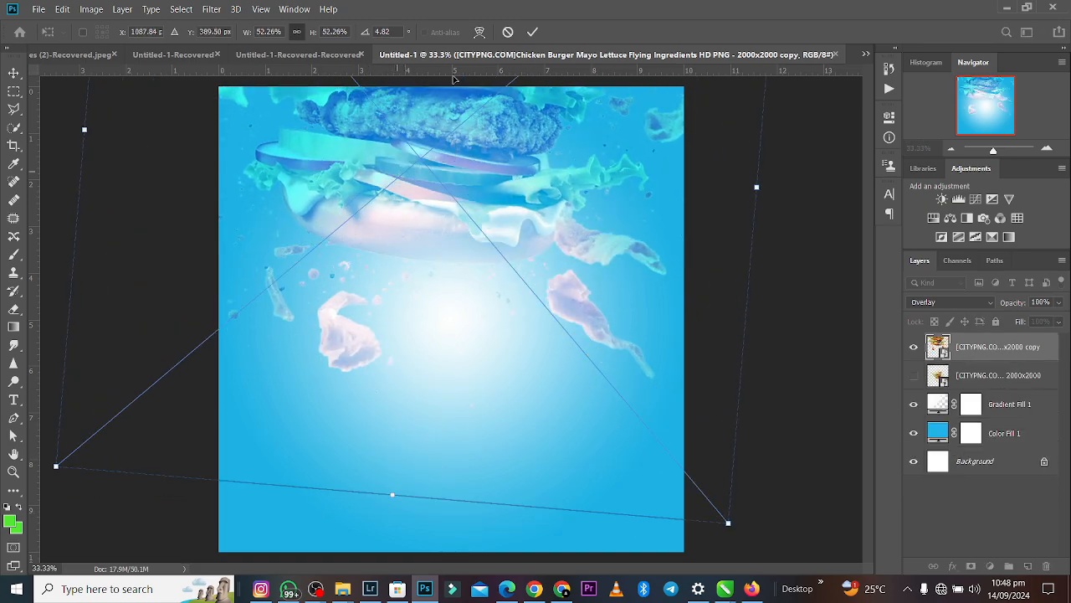
click(533, 33)
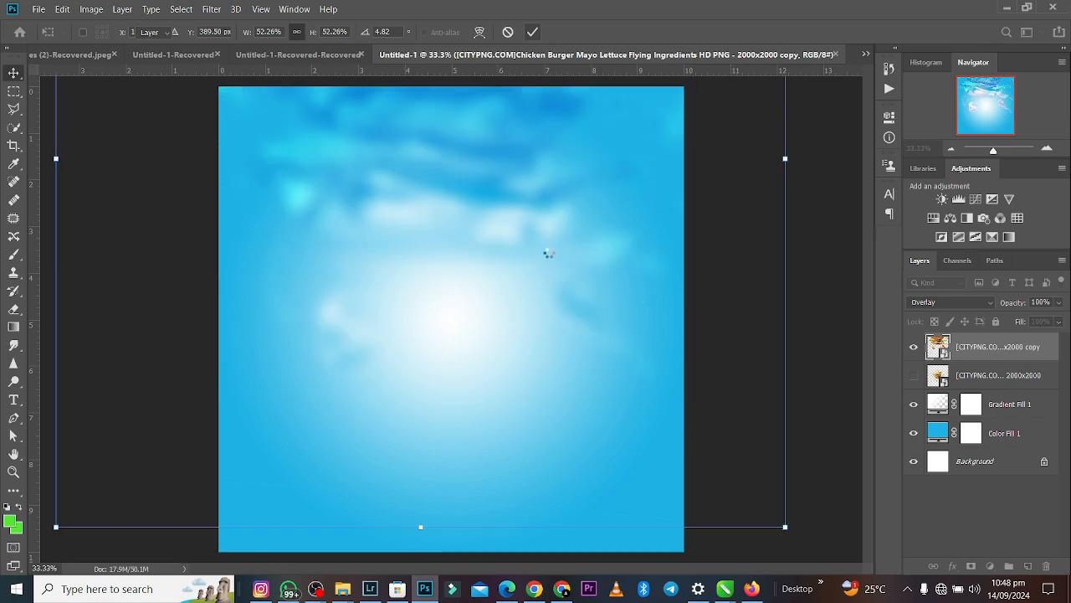
key(ctrl+t)
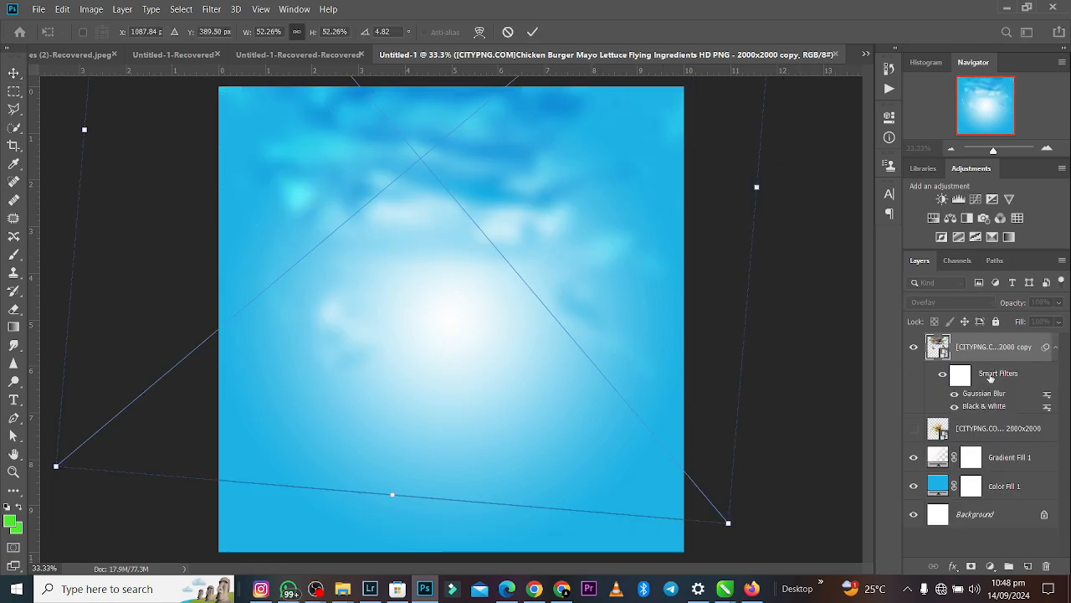
click(535, 32)
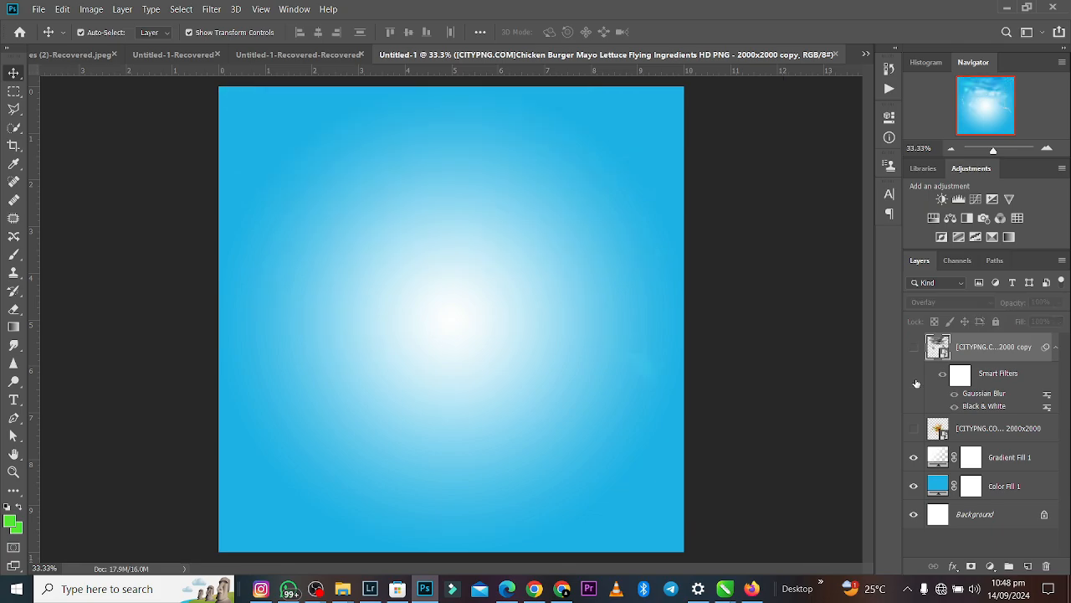
- Show the original burger layer, nudge the blurred copy slightly down and place its layer beneath the original
click(914, 346)
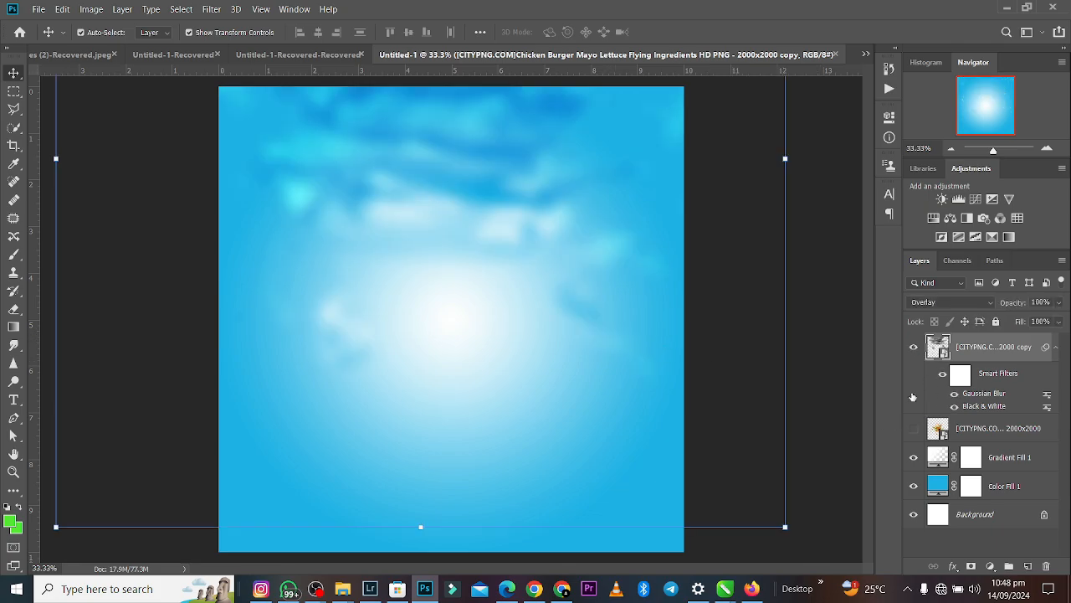
click(914, 428)
drag(463, 267, 465, 279)
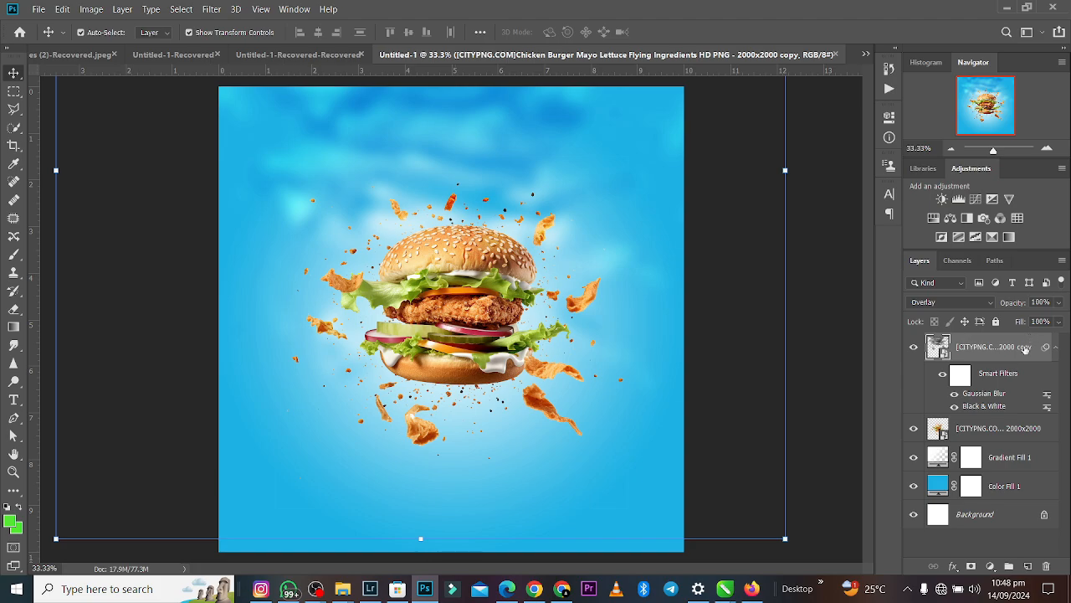
drag(1027, 349, 1011, 456)
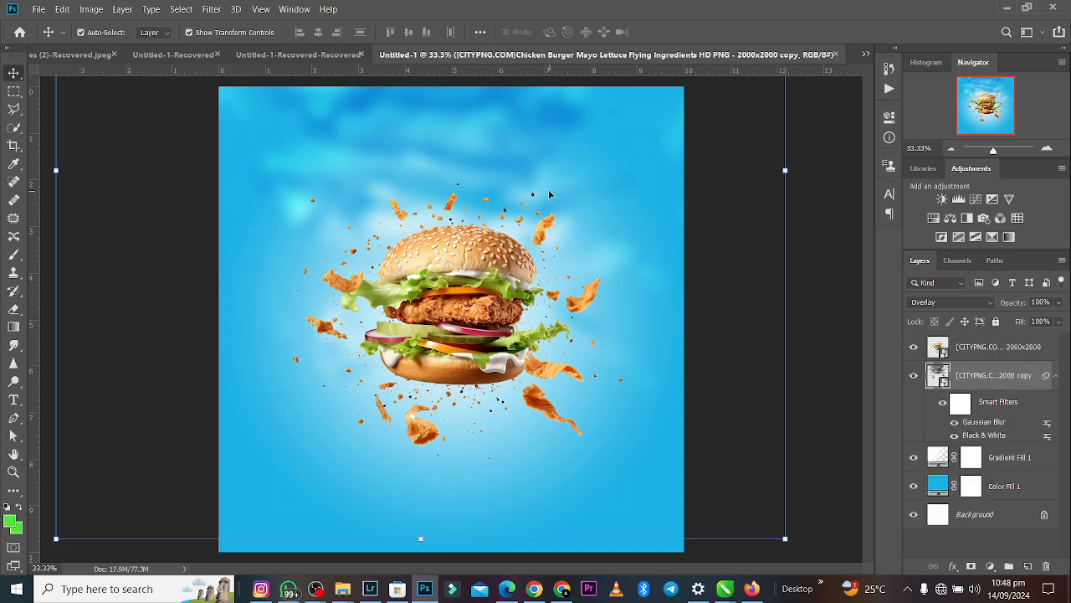
- Convert the blurred burger copy and its smart filters to a new Smart Object
drag(801, 266, 676, 225)
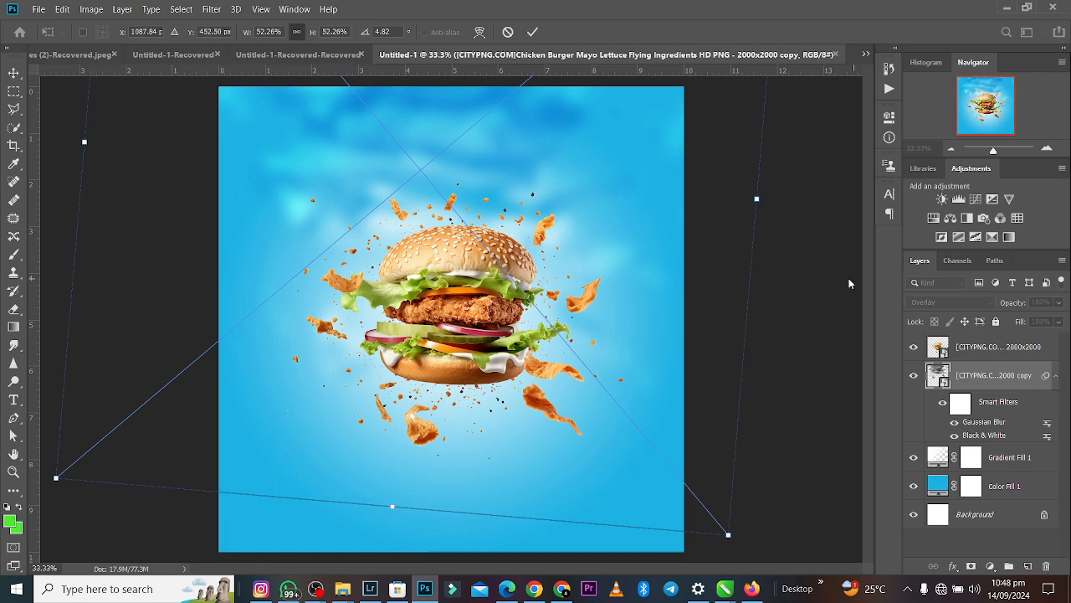
key(Return)
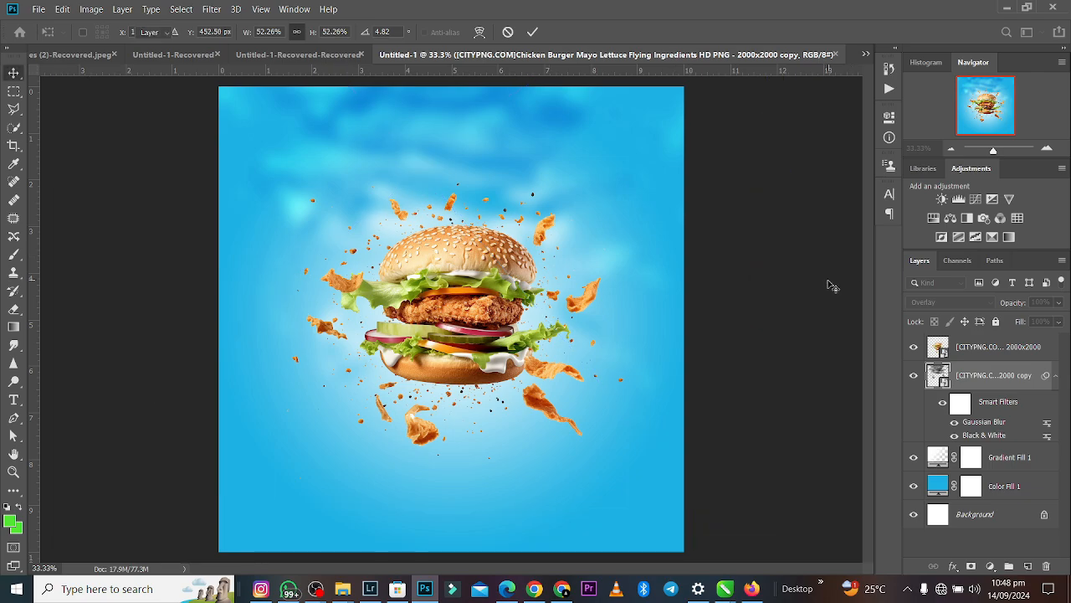
click(1013, 376)
right_click(1012, 376)
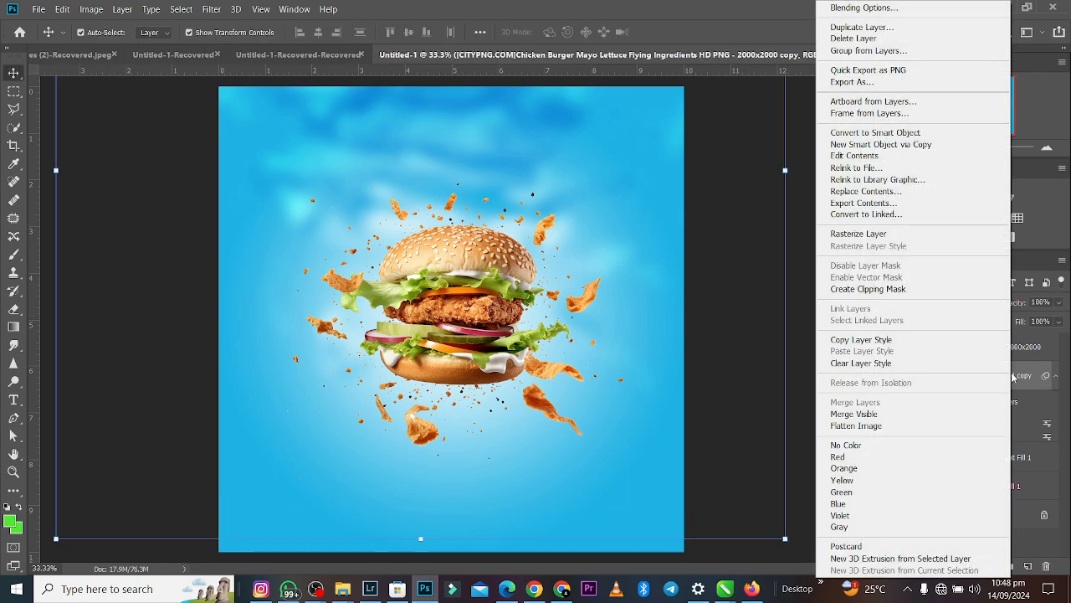
click(875, 133)
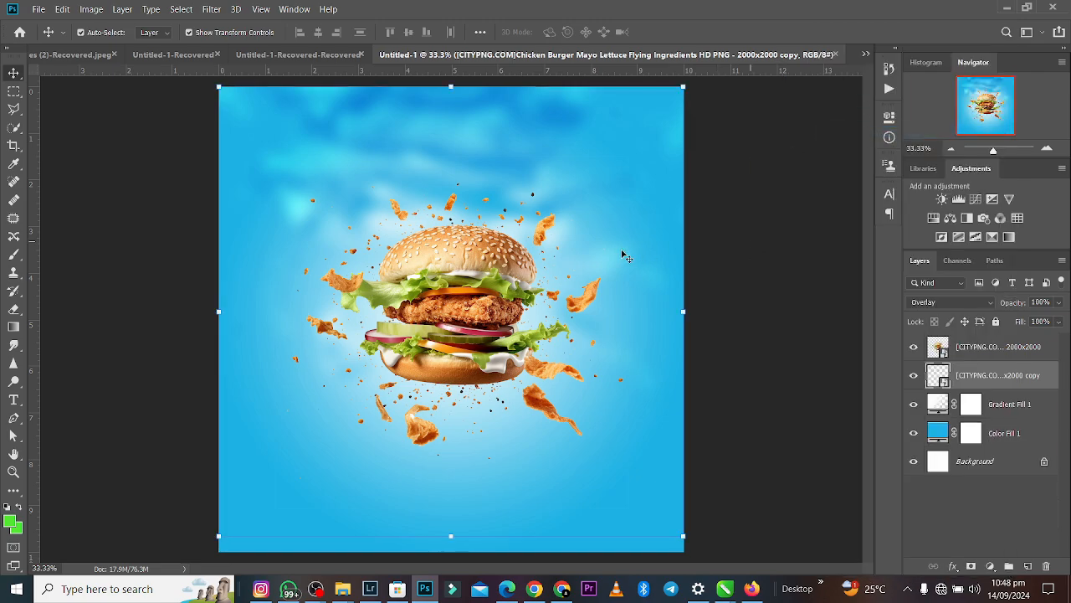
click(779, 275)
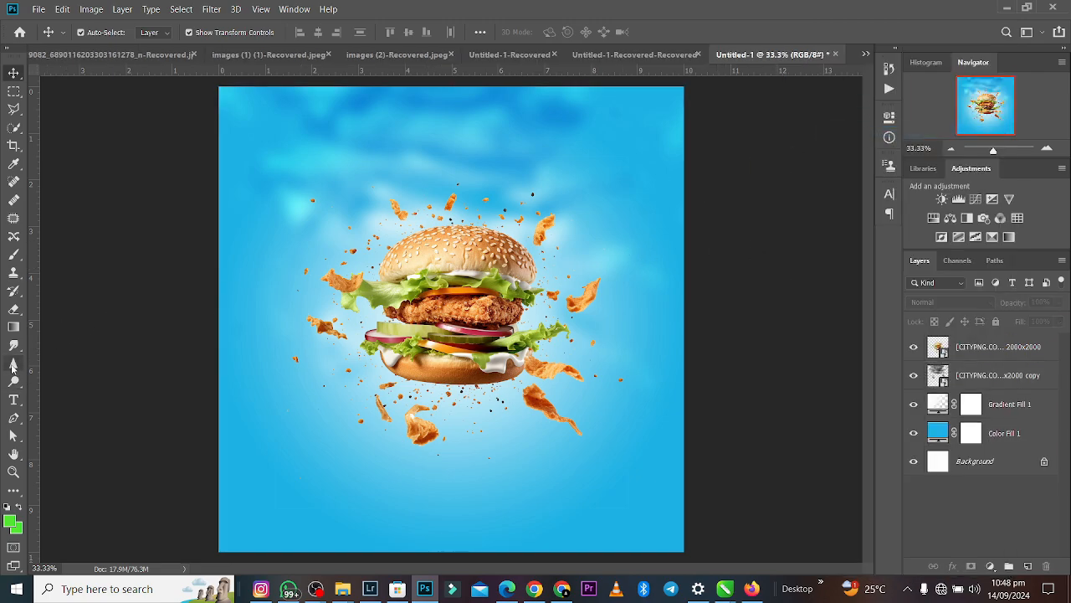
- Add the text "BURGAR" above the burger in white Monument Extended Regular at 9 pt
click(13, 403)
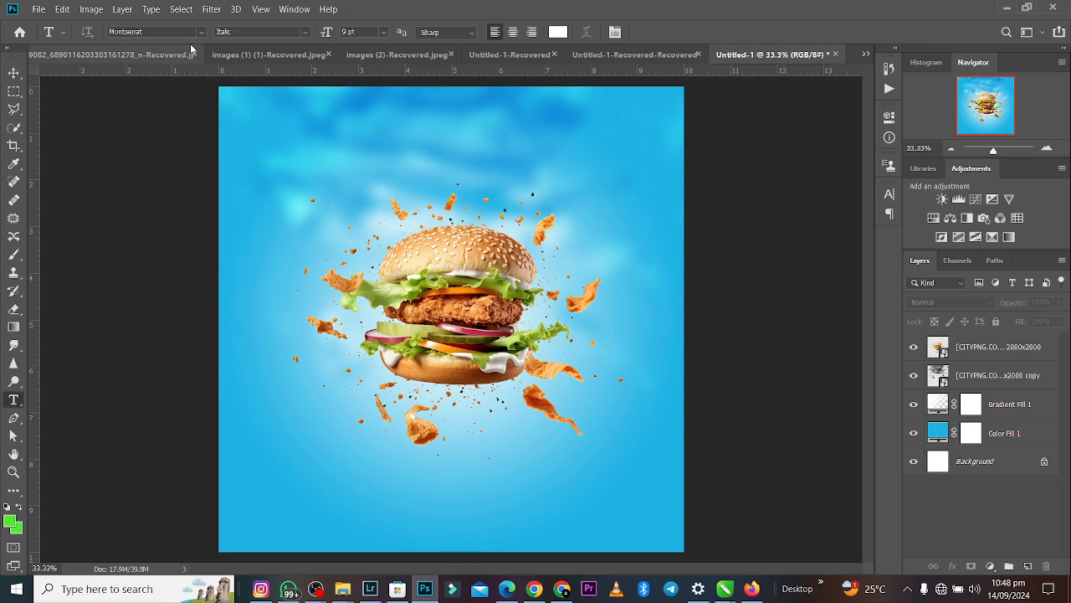
click(201, 32)
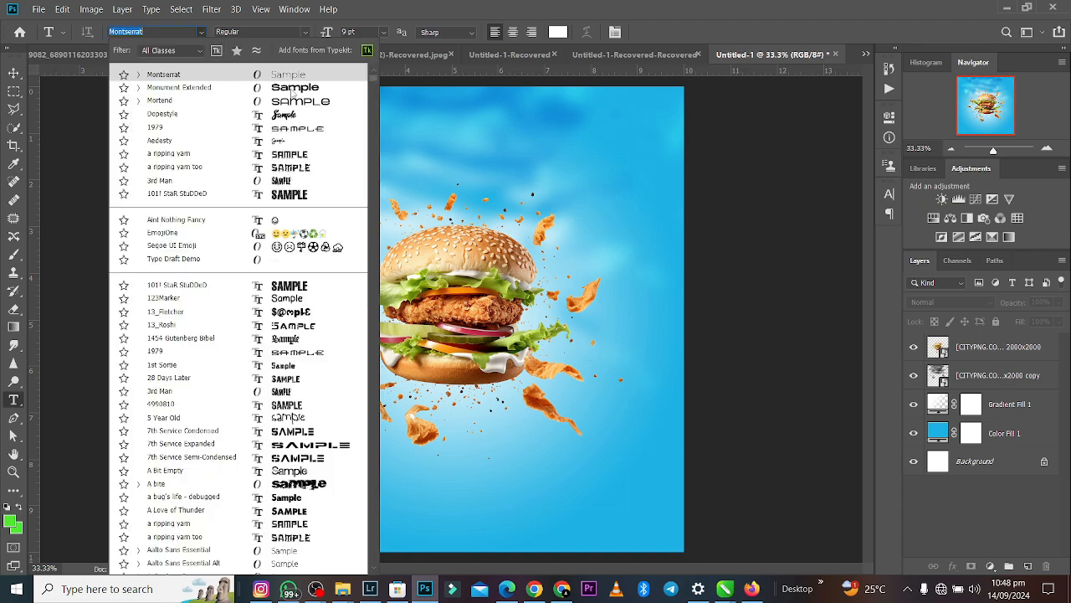
click(294, 89)
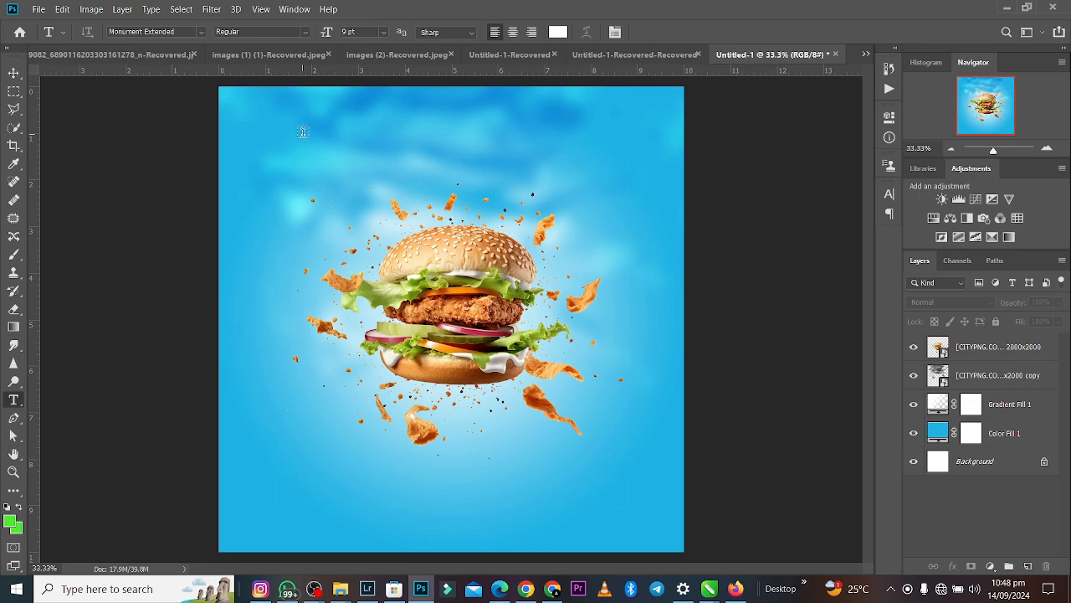
click(303, 133)
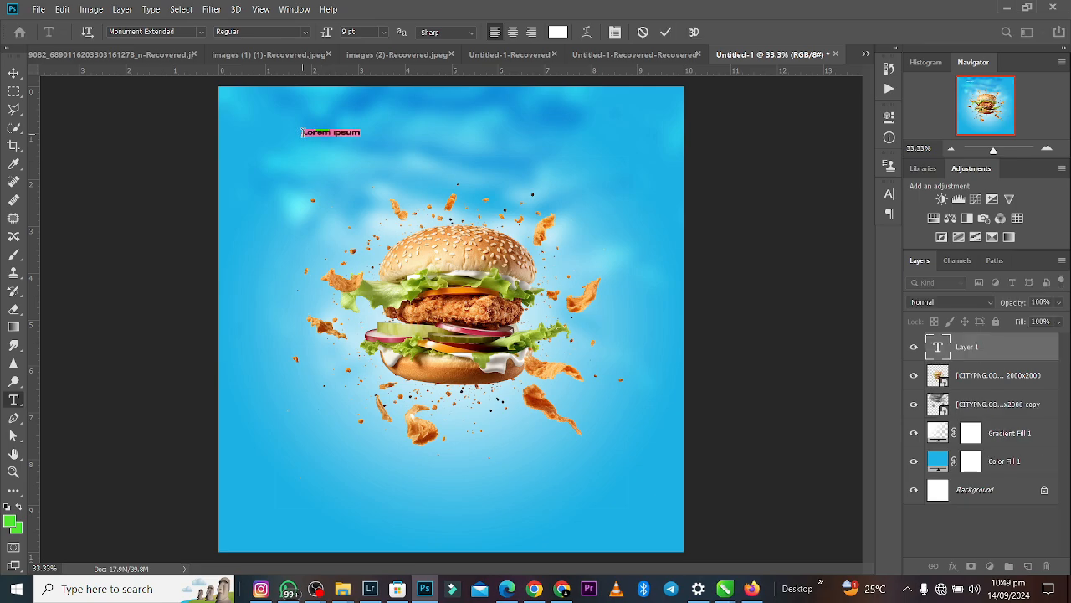
text(SUPER)
mouse_move(342, 588)
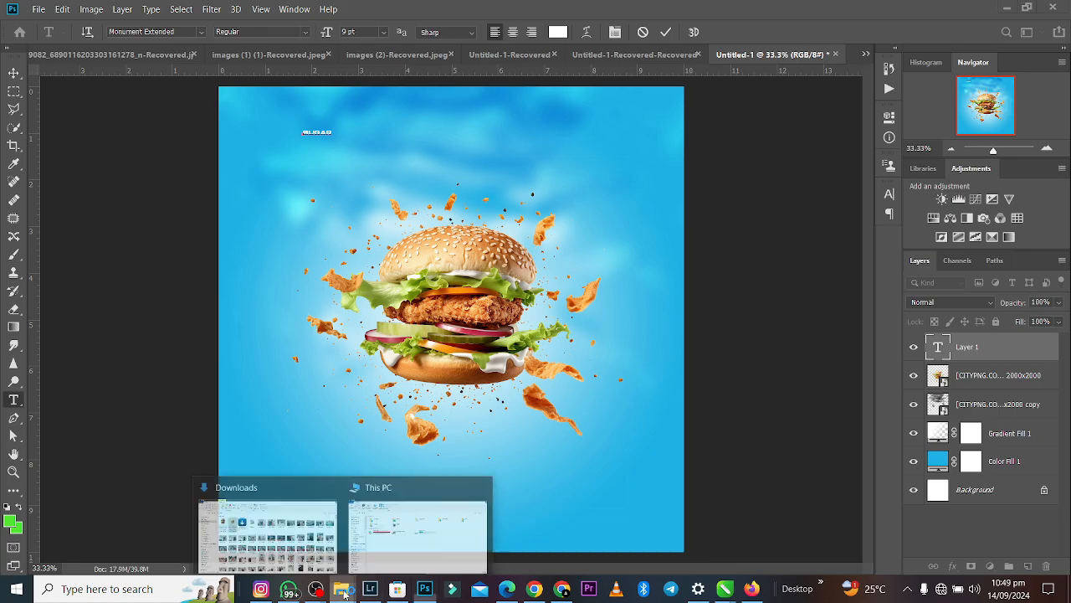
click(334, 554)
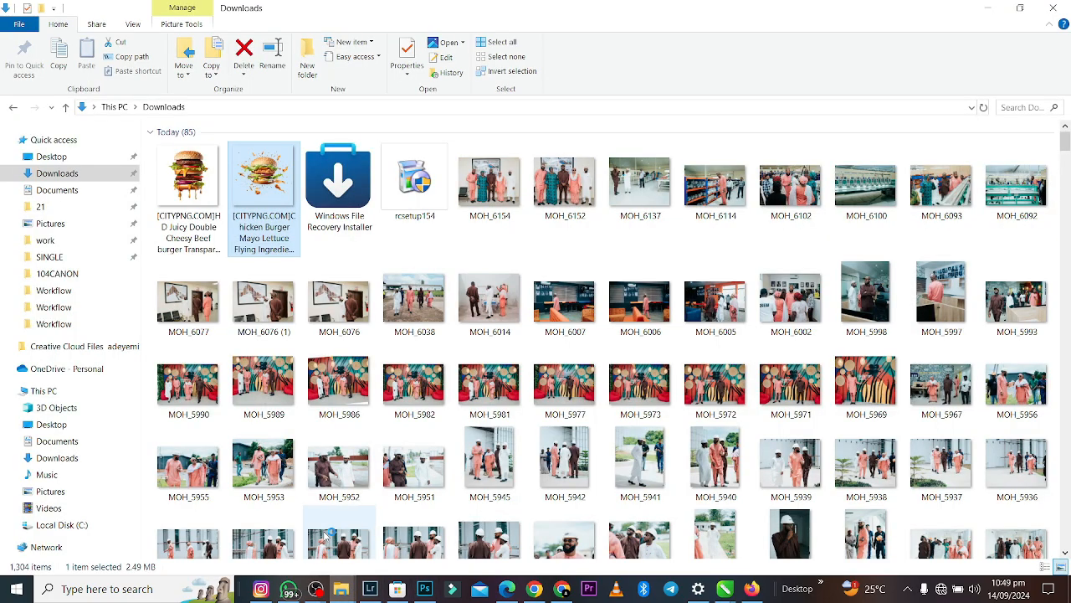
key(alt+Tab)
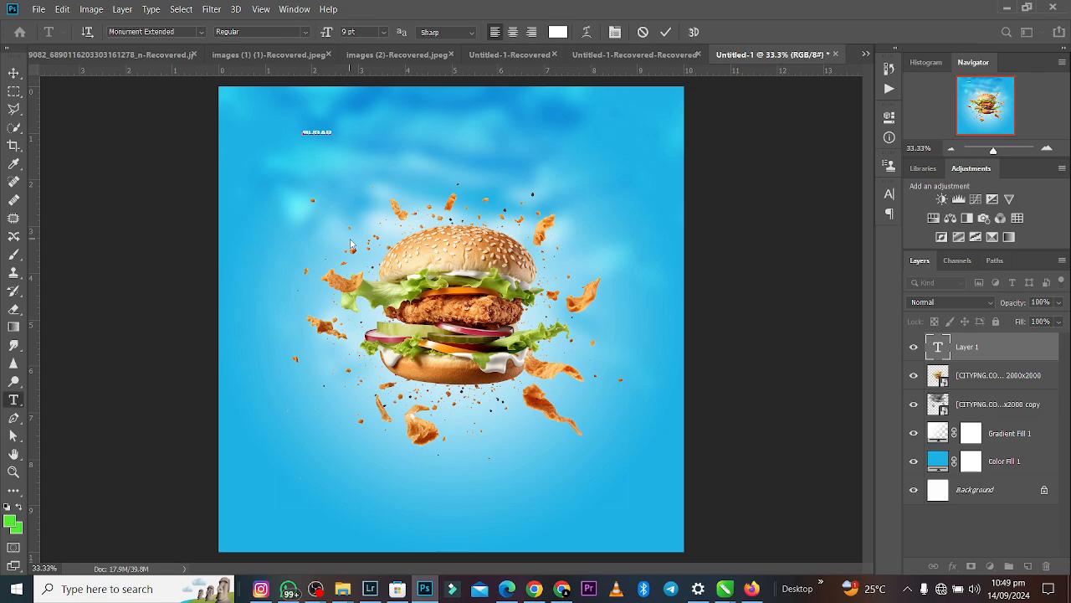
- Scale the BURGAR text to 1010.31% and centre it horizontally above the burger
click(13, 73)
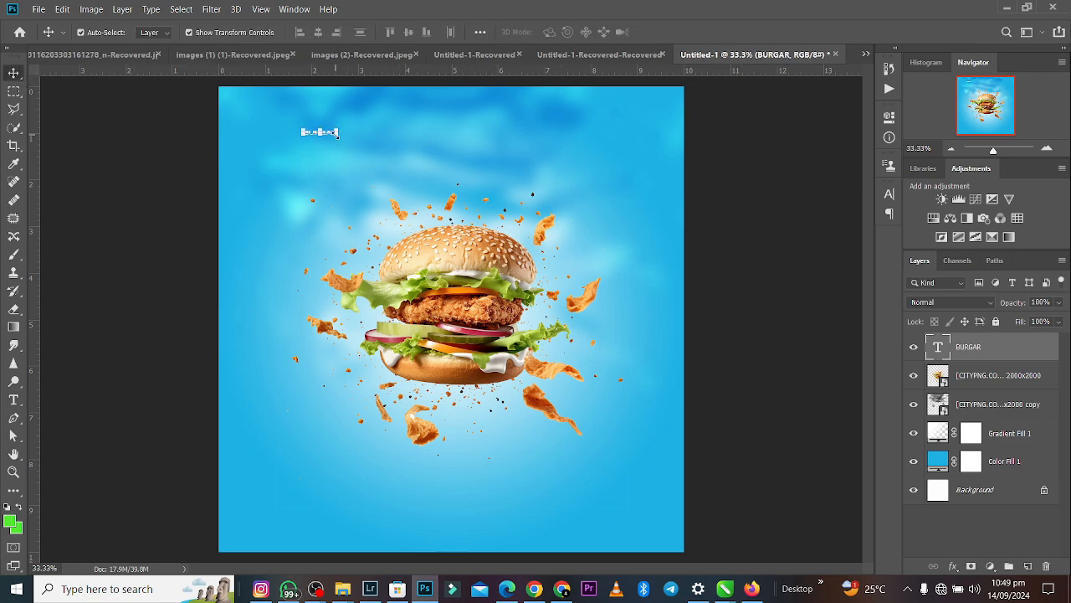
drag(339, 134, 705, 209)
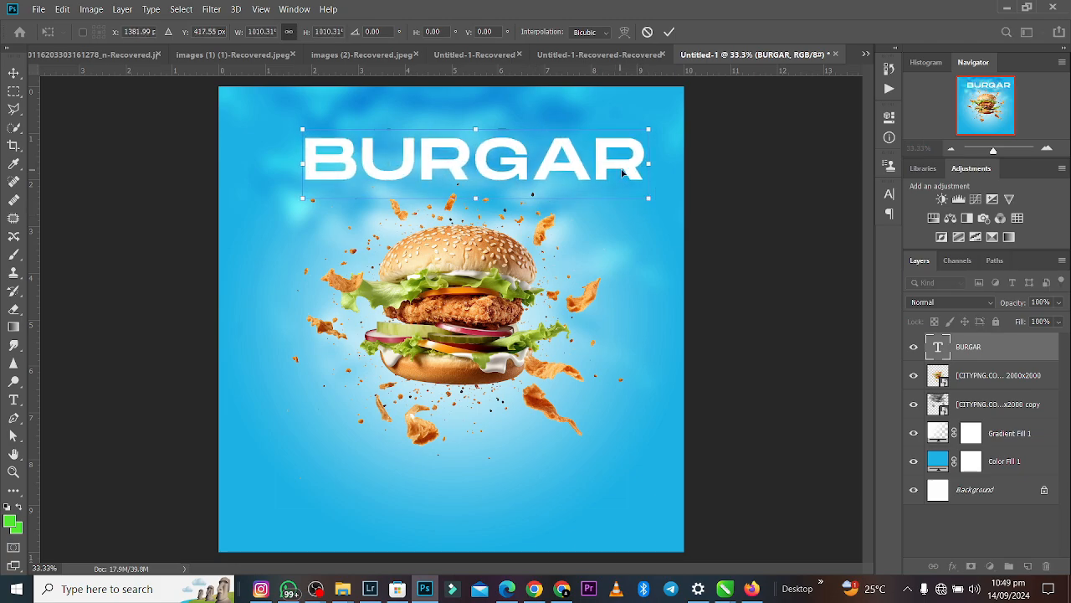
drag(622, 173, 595, 169)
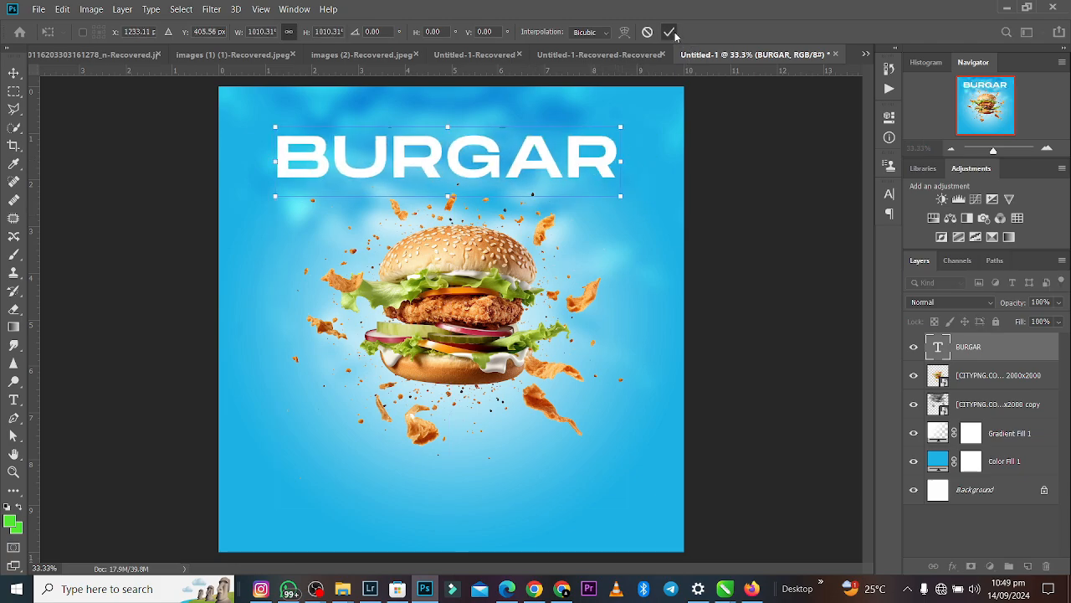
click(670, 33)
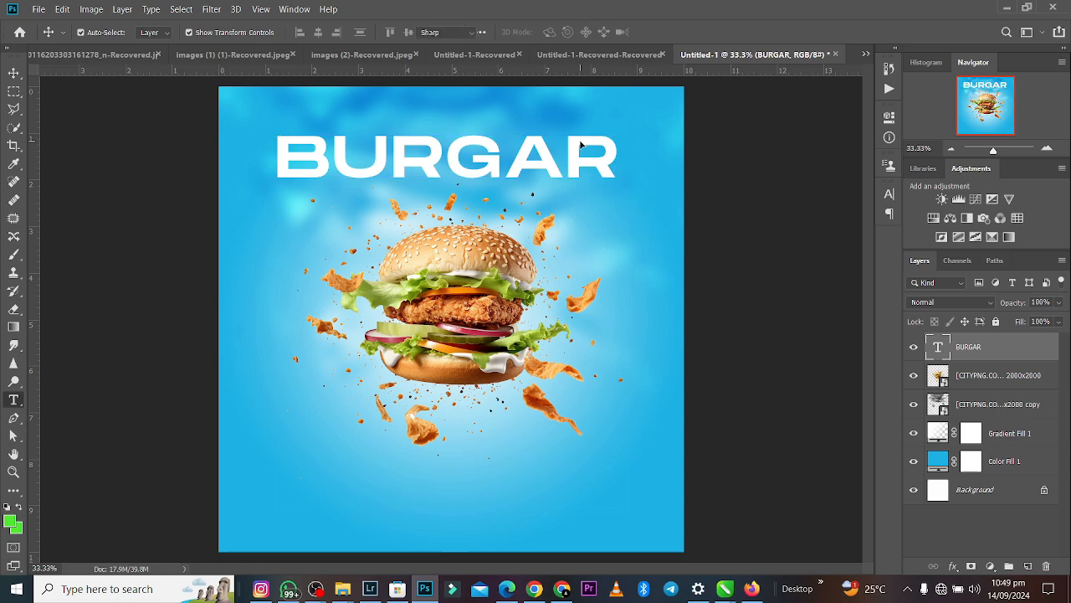
- Set the tracking of the BURGAR text to -55
double_click(581, 145)
click(889, 115)
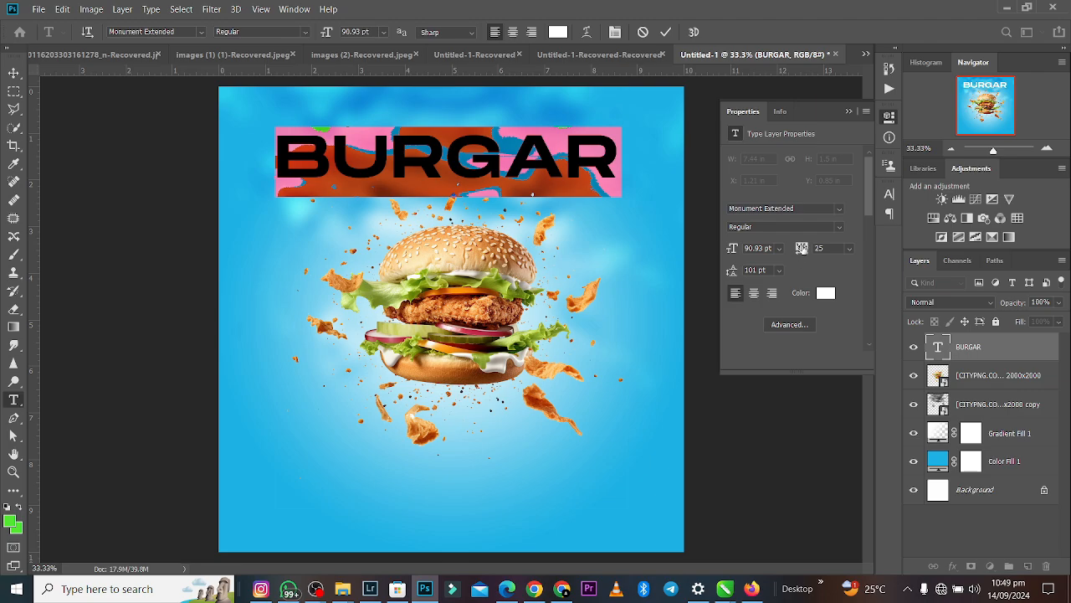
drag(802, 248, 801, 249)
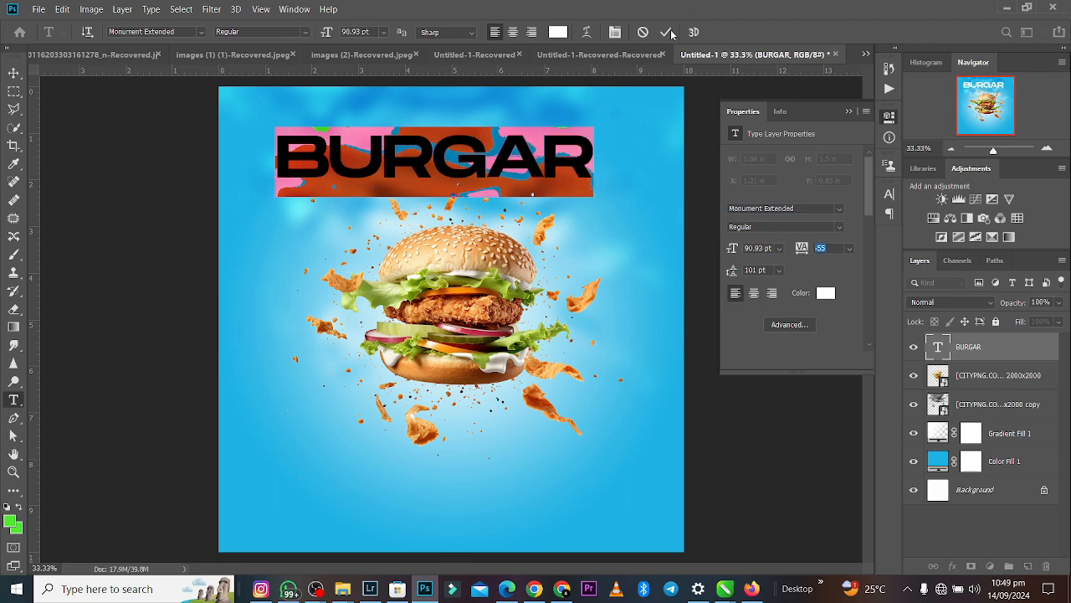
key(ctrl+Return)
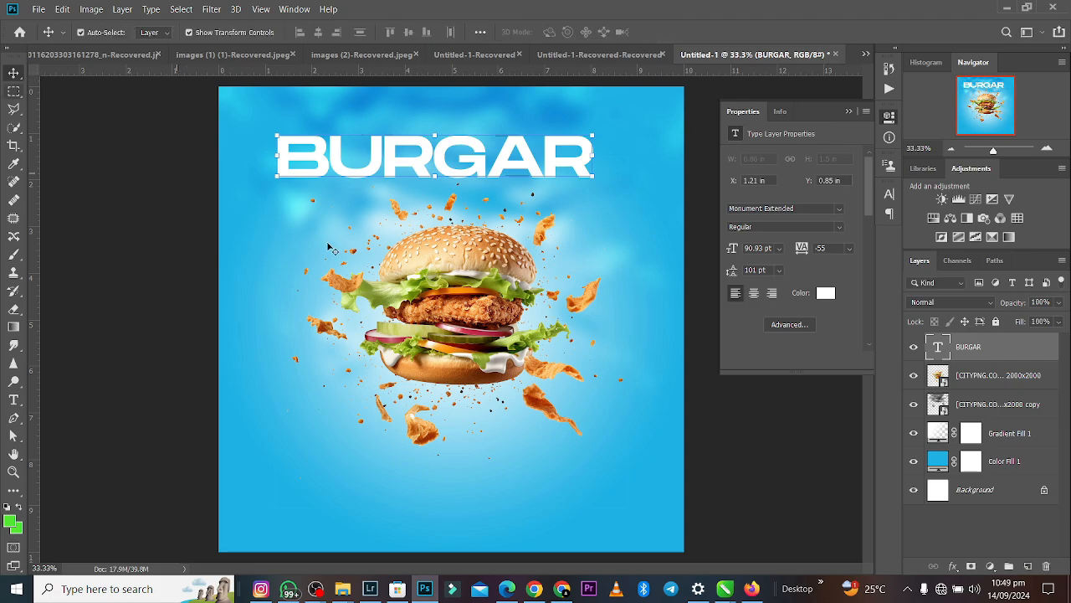
- Duplicate the BURGAR text four times, stacking the copies tightly beneath one another in five left-aligned rows
key(ctrl)
drag(390, 144, 387, 228)
key(ctrl+t)
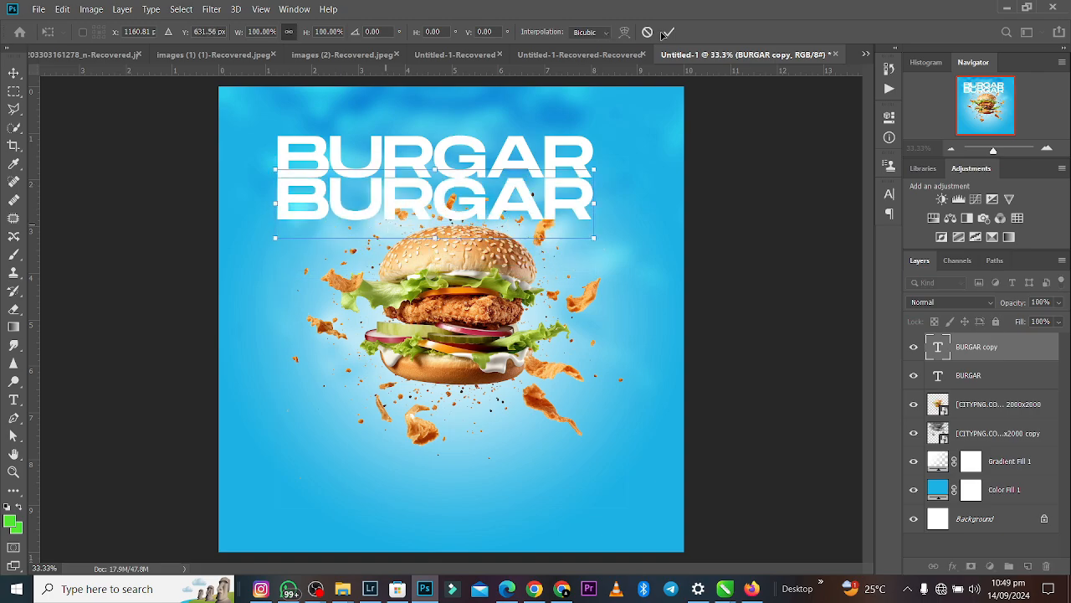
click(662, 33)
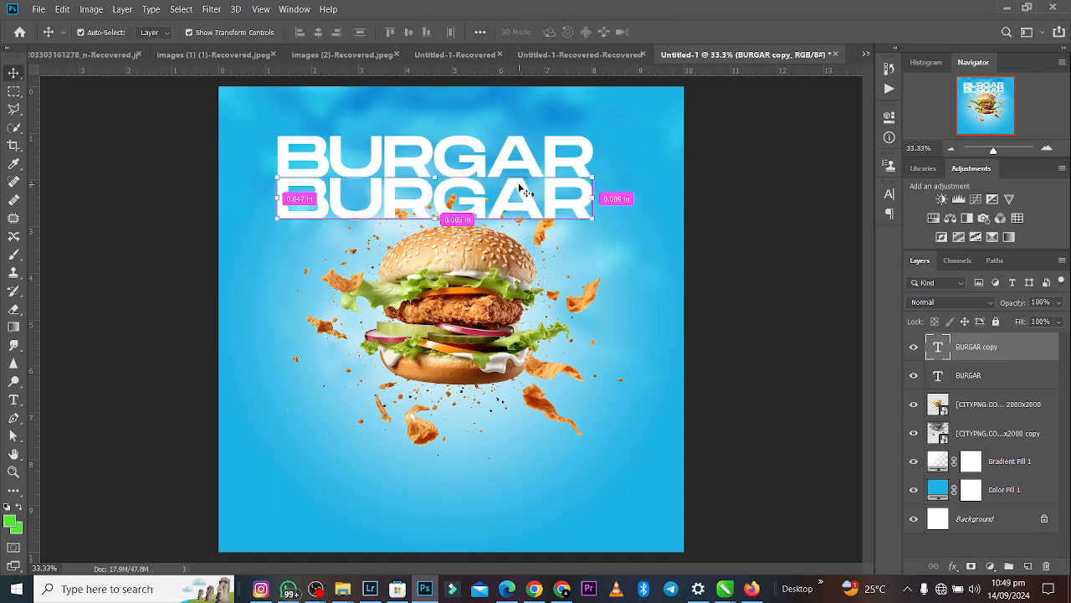
mouse_move(515, 187)
mouse_down()
mouse_move(515, 231)
mouse_move(532, 197)
mouse_up()
drag(516, 235, 519, 277)
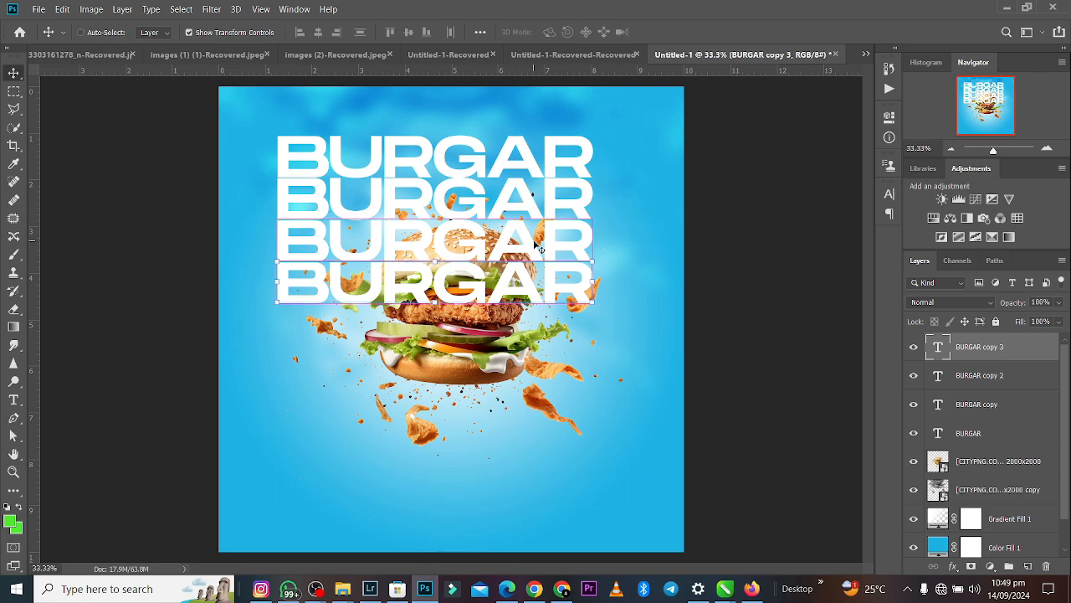
drag(531, 275, 525, 312)
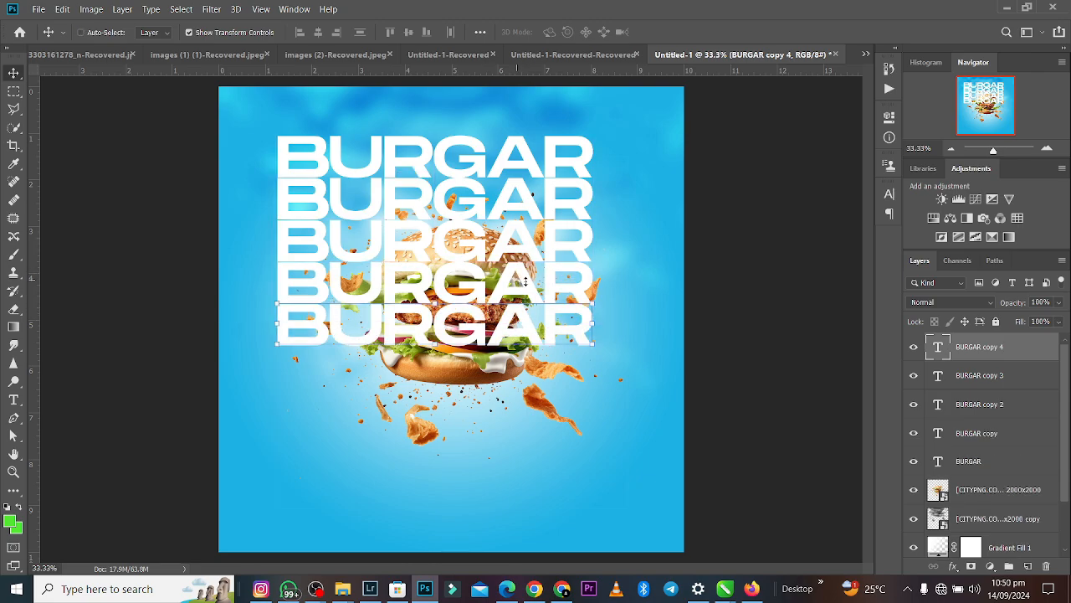
- Merge all five BURGAR text layers into a single layer
shift+click(996, 460)
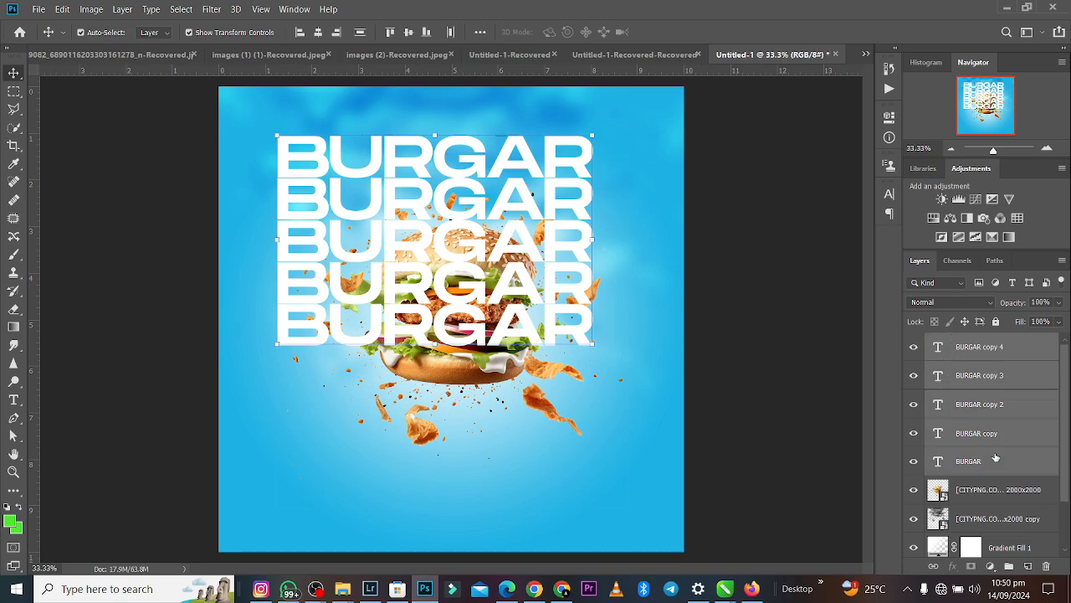
key(ctrl+e)
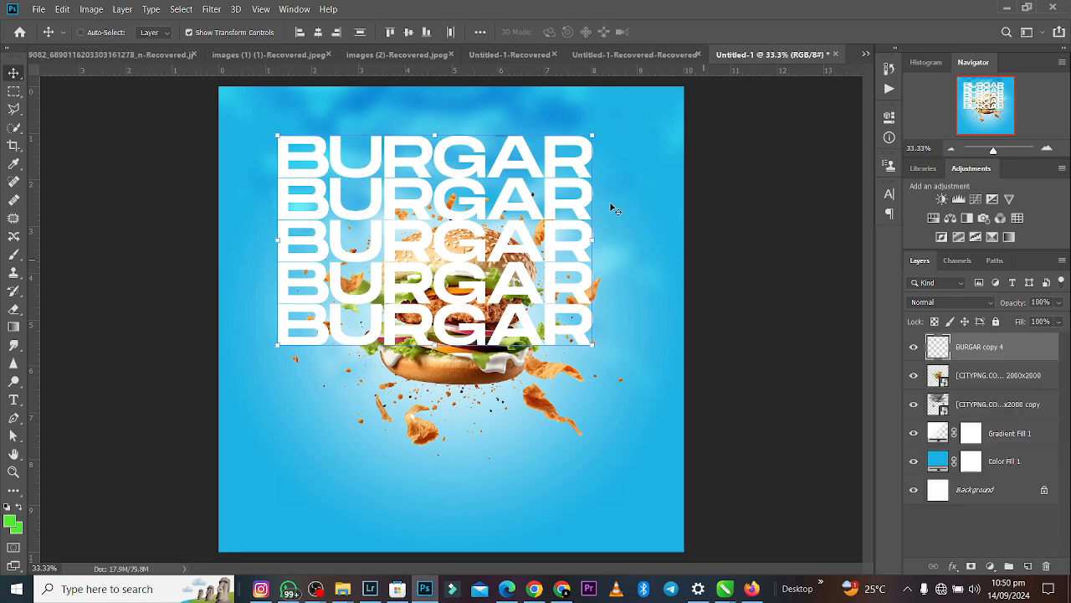
- Skew the merged BURGAR text vertically by -3.94° so it slants up to the right, and centre it horizontally on the canvas
key(ctrl+t)
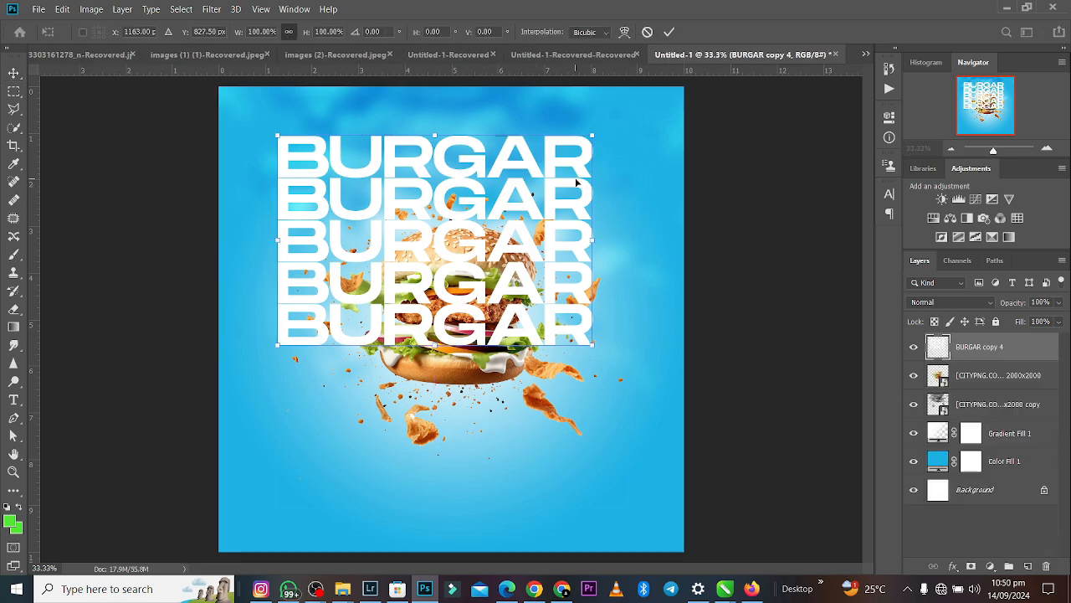
right_click(577, 182)
click(600, 229)
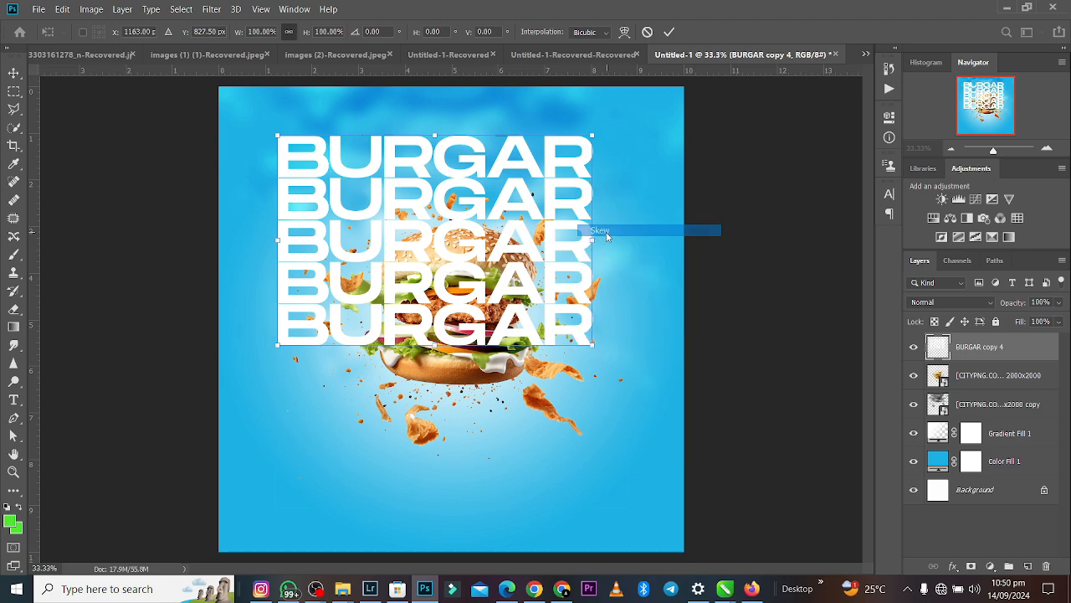
mouse_move(594, 240)
mouse_down()
mouse_move(596, 223)
mouse_move(590, 259)
mouse_up()
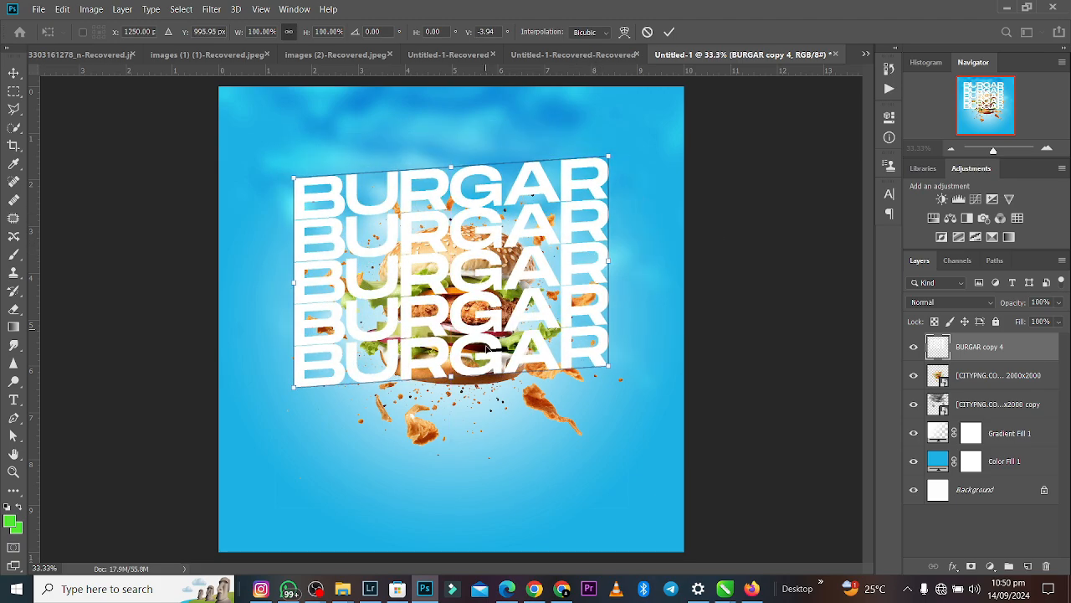
click(670, 32)
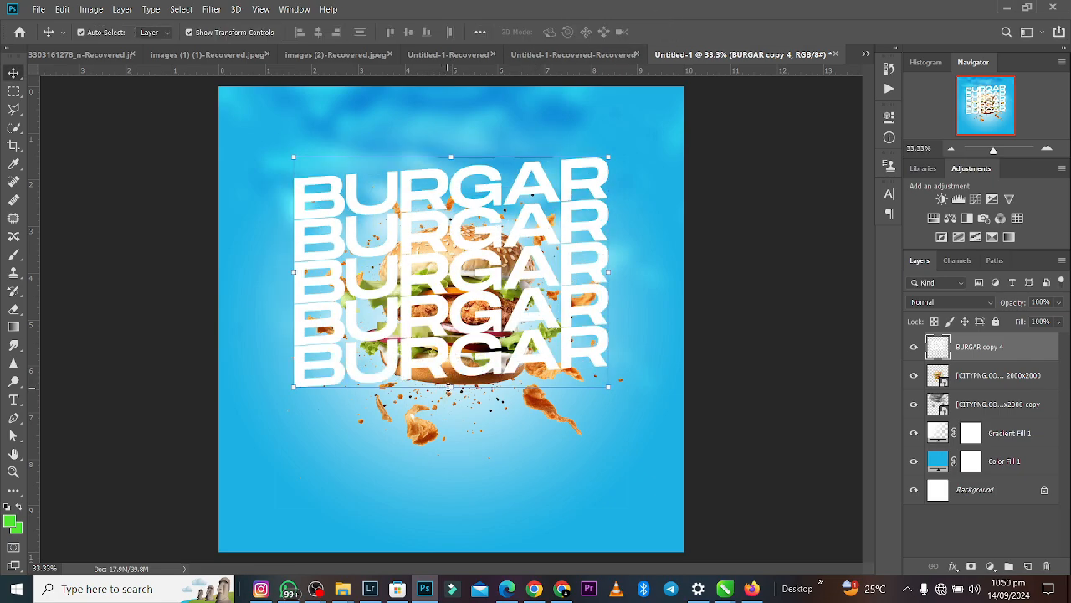
- Scale the slanted BURGAR text to 128.11% and move its layer beneath the sharp burger layer
drag(449, 389, 450, 452)
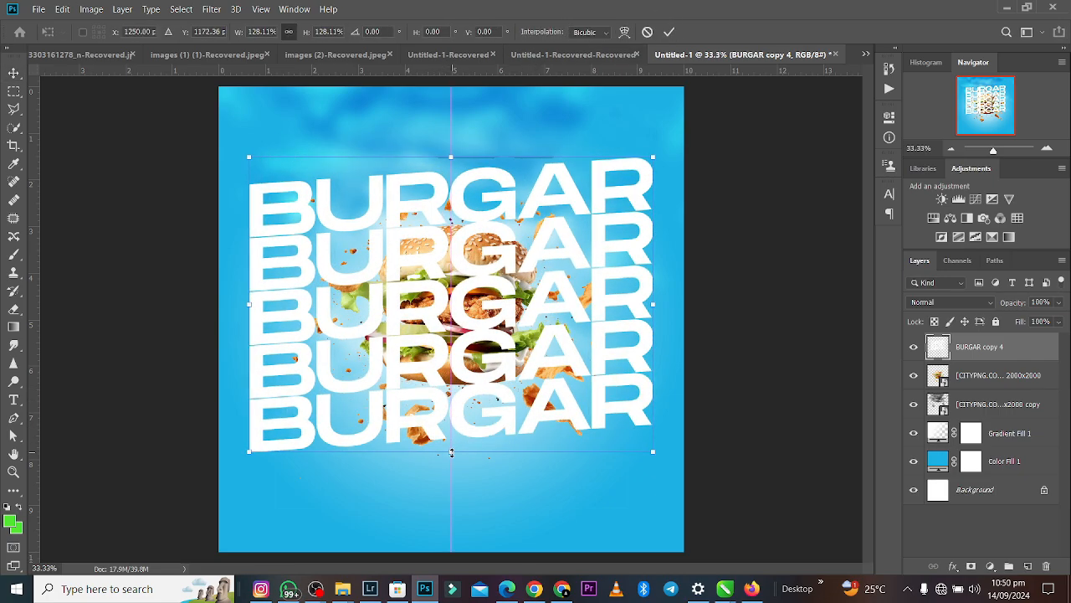
click(670, 32)
key(ctrl+bracketleft)
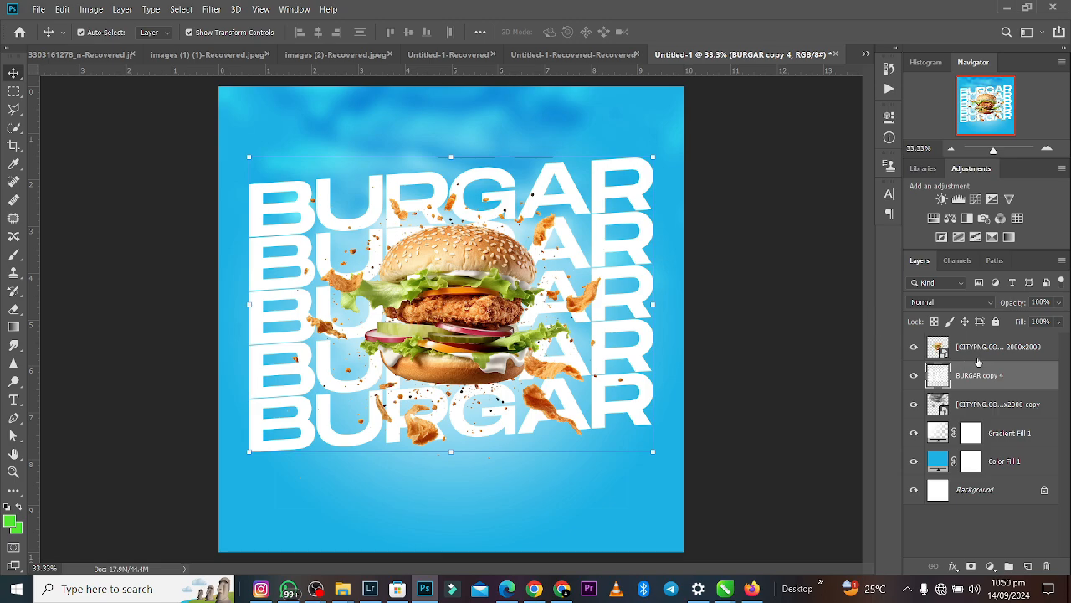
- Add a layer mask to the BURGAR text and fade the letters behind the burger with a large soft 2200 px eraser
click(970, 566)
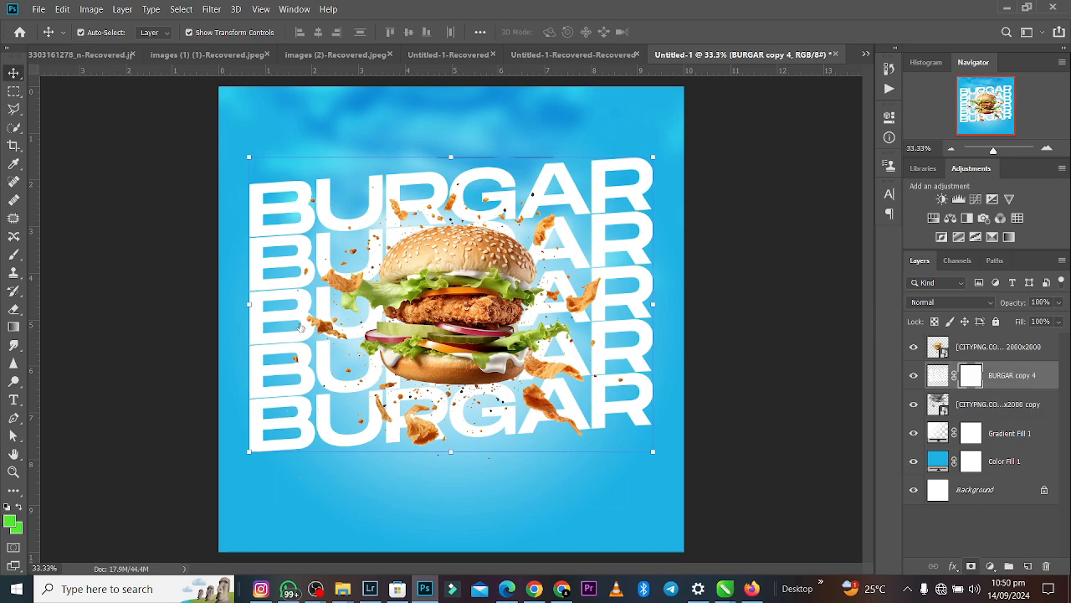
click(15, 309)
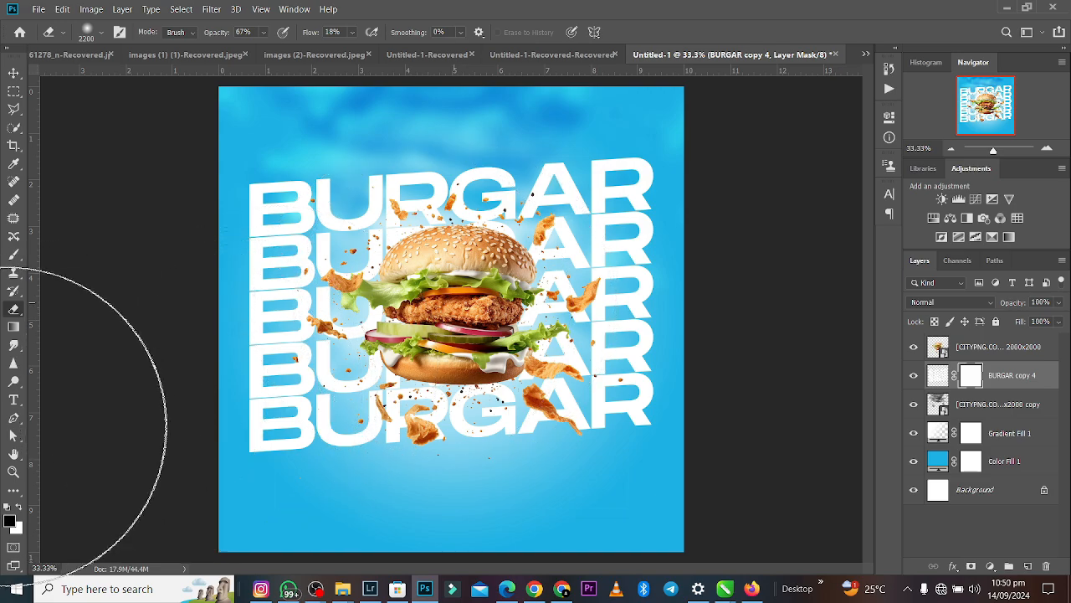
click(19, 508)
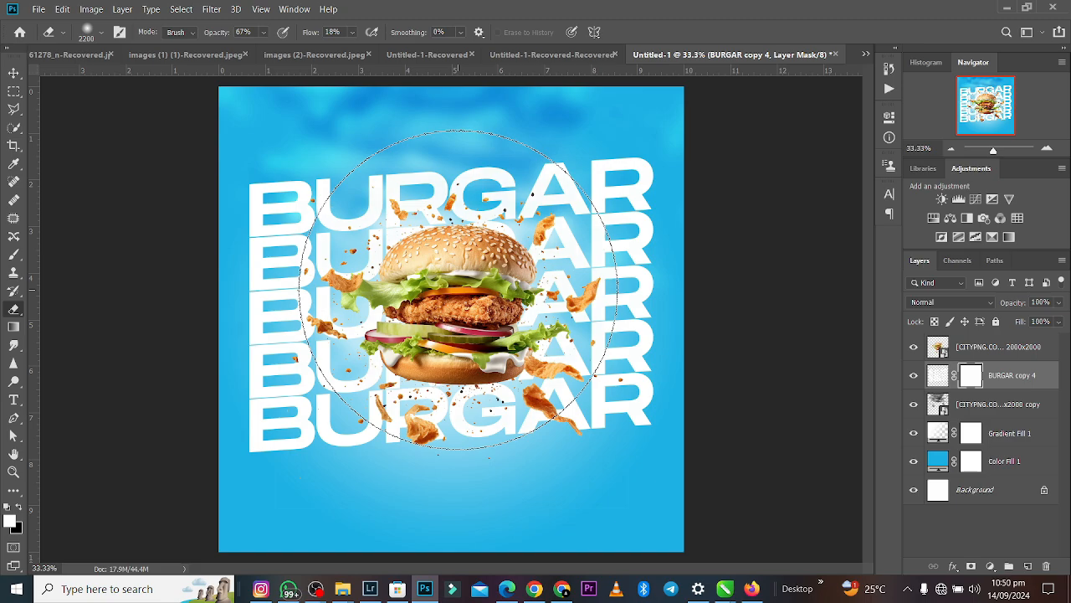
click(457, 289)
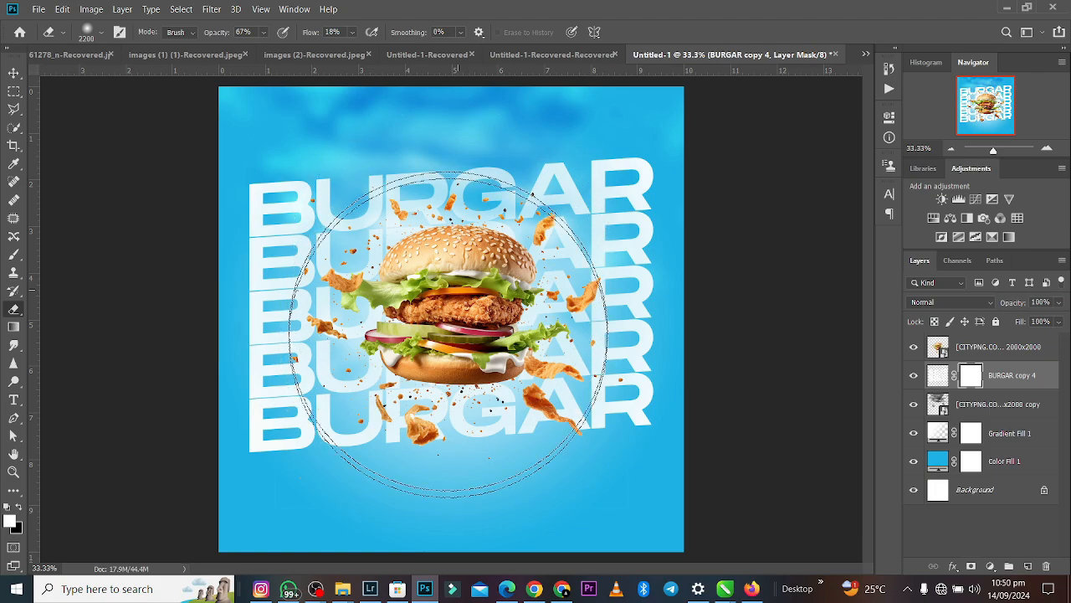
click(450, 304)
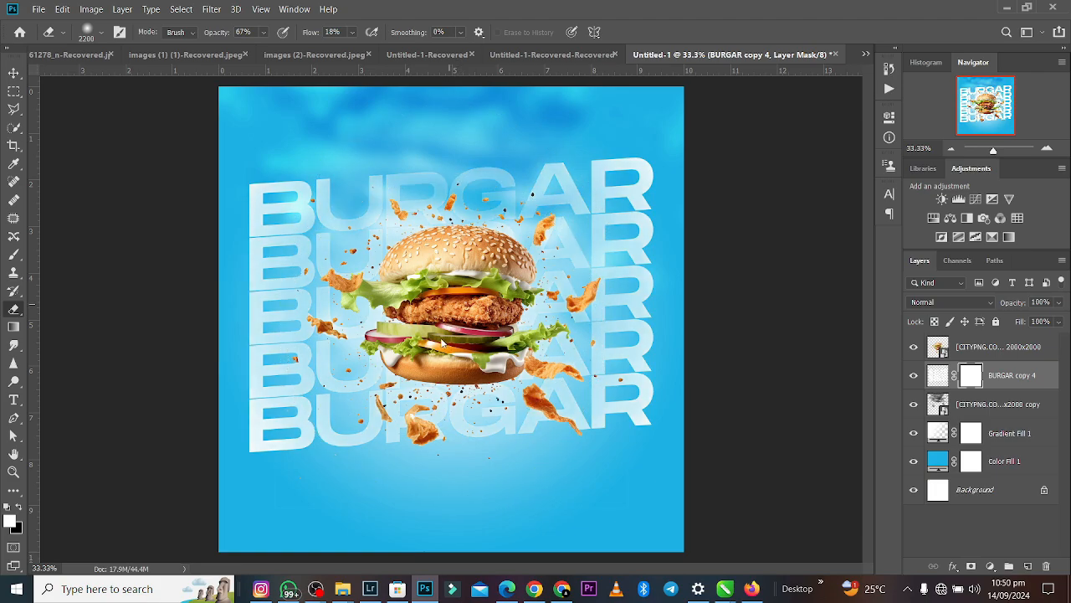
- Set the blend mode of the masked BURGAR text layer to Overlay
click(14, 72)
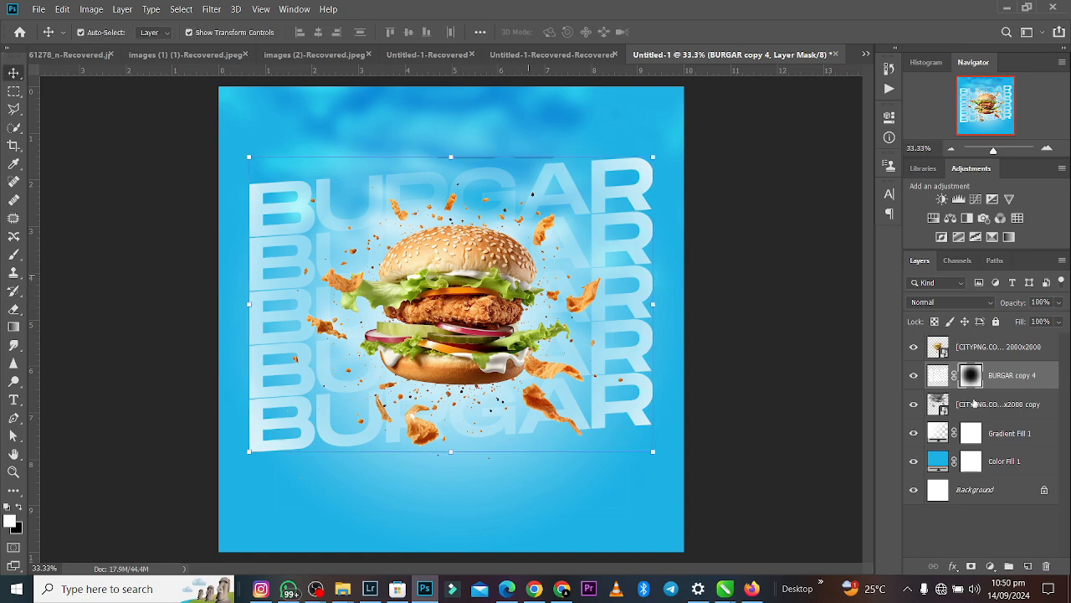
click(976, 302)
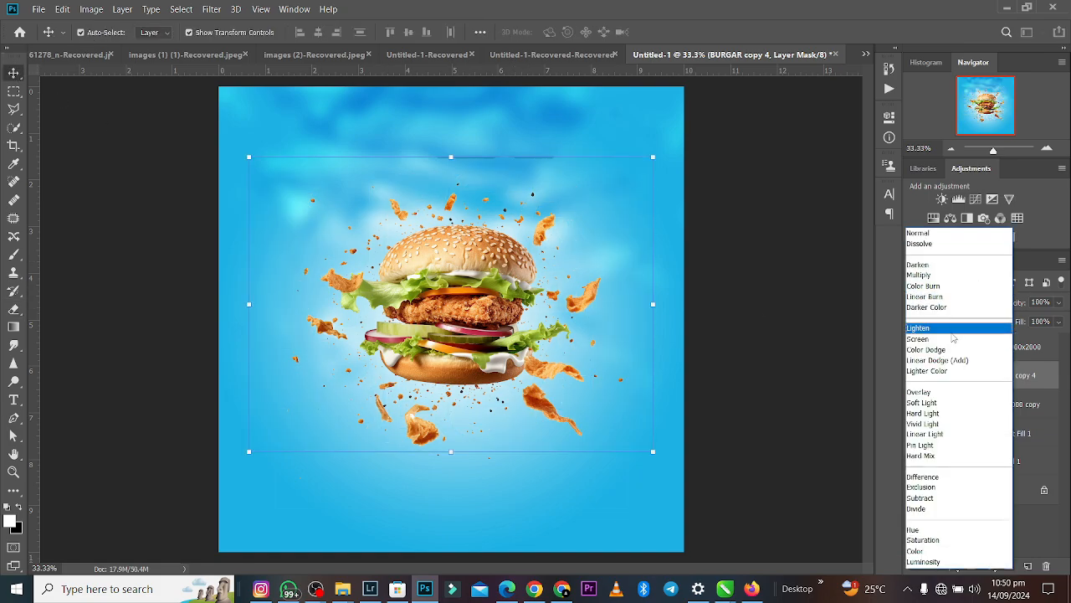
click(933, 394)
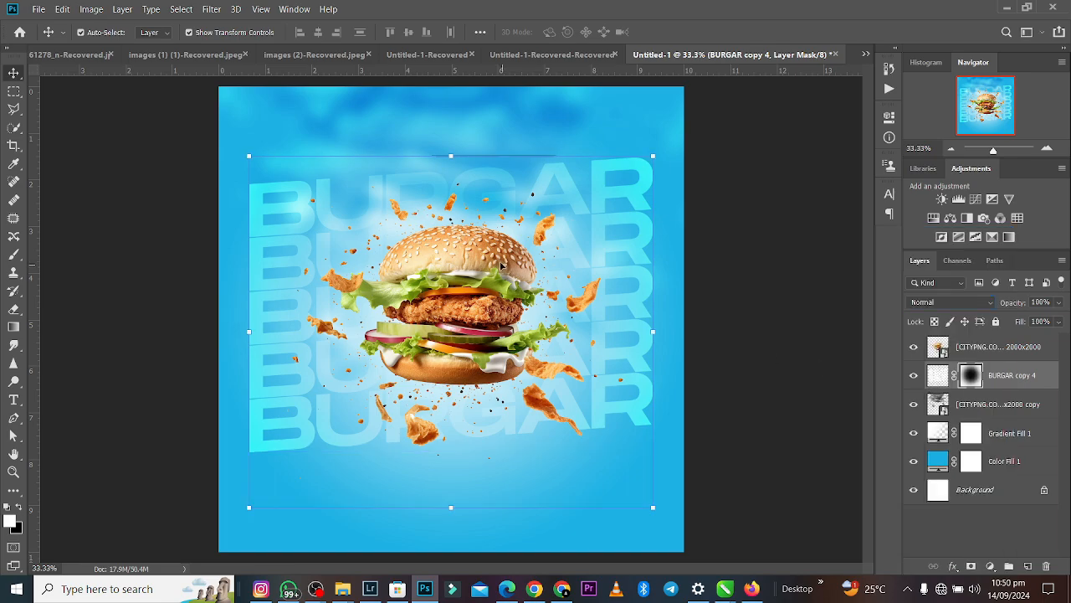
- Shift the burger and the BURGAR text together slightly down the canvas and scale both to 102.37%
drag(501, 223, 504, 237)
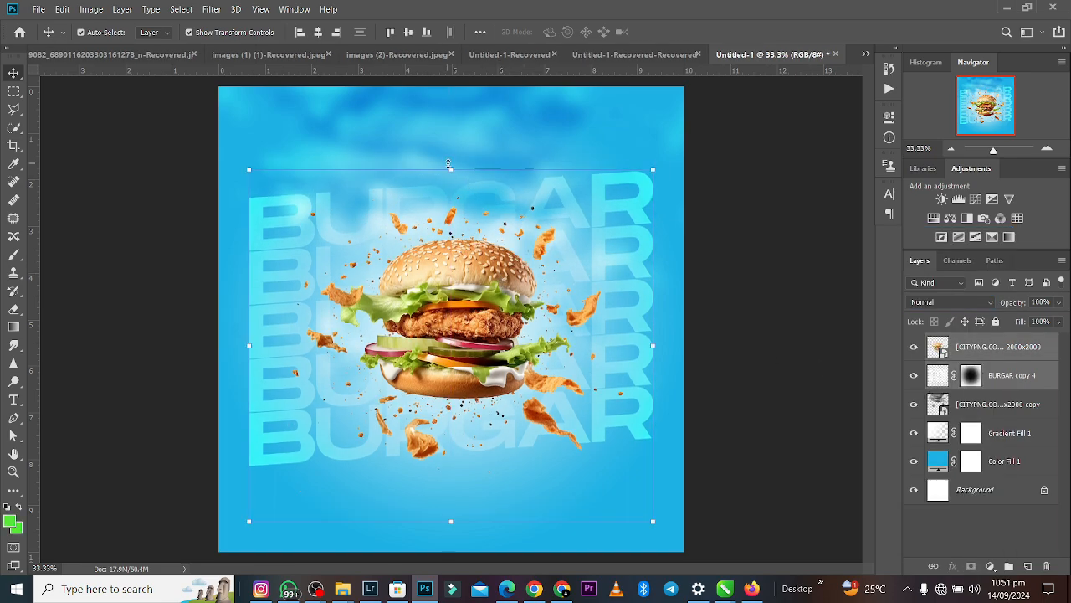
drag(450, 164, 450, 155)
drag(460, 273, 459, 267)
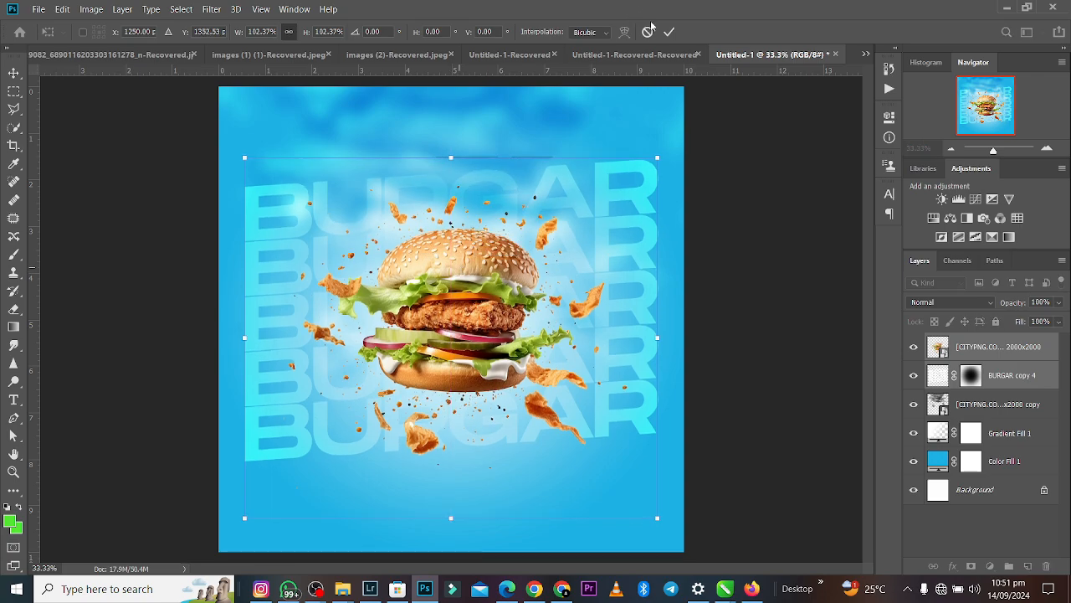
click(774, 256)
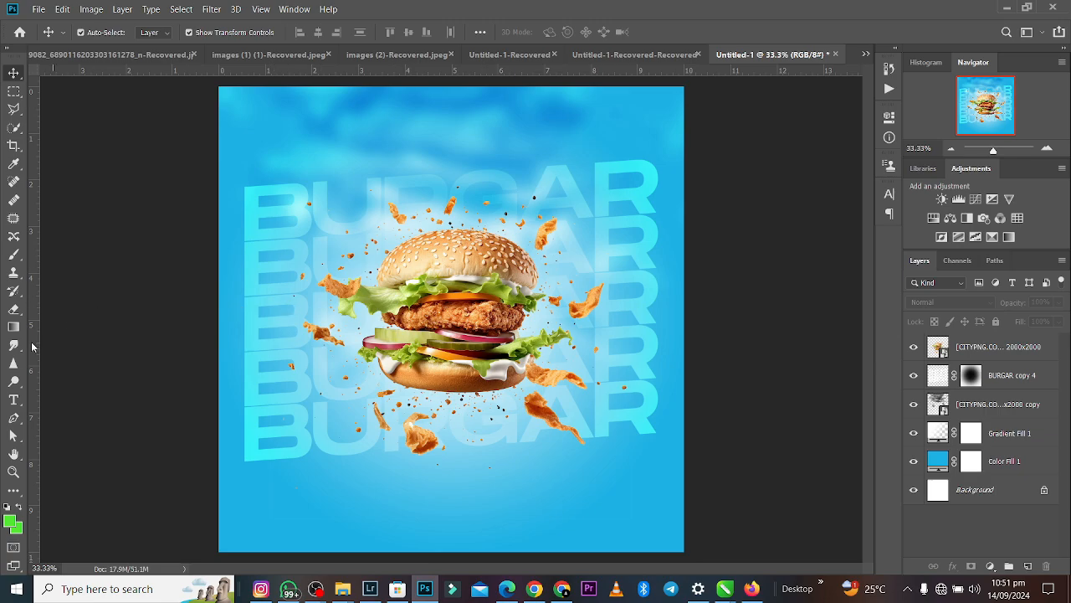
- Set up the Rectangle tool with a dark navy blue shape fill
click(15, 491)
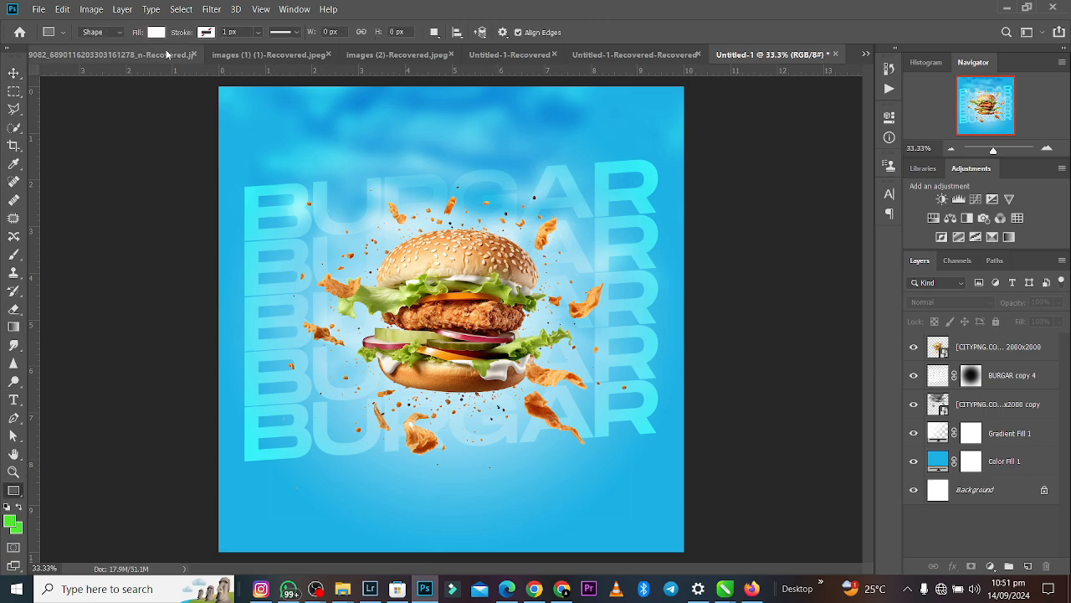
click(156, 33)
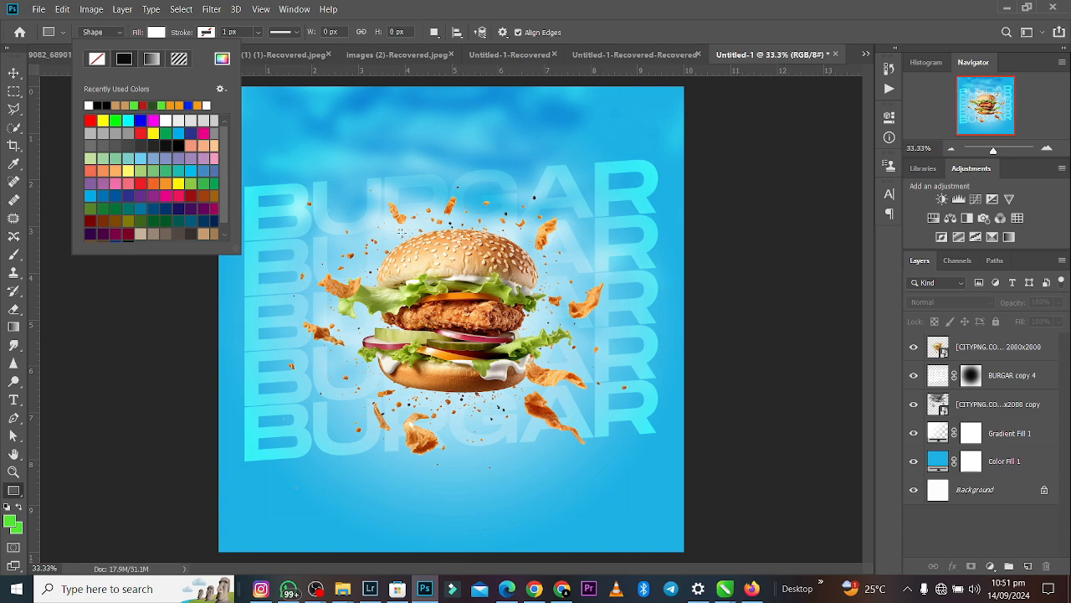
click(222, 61)
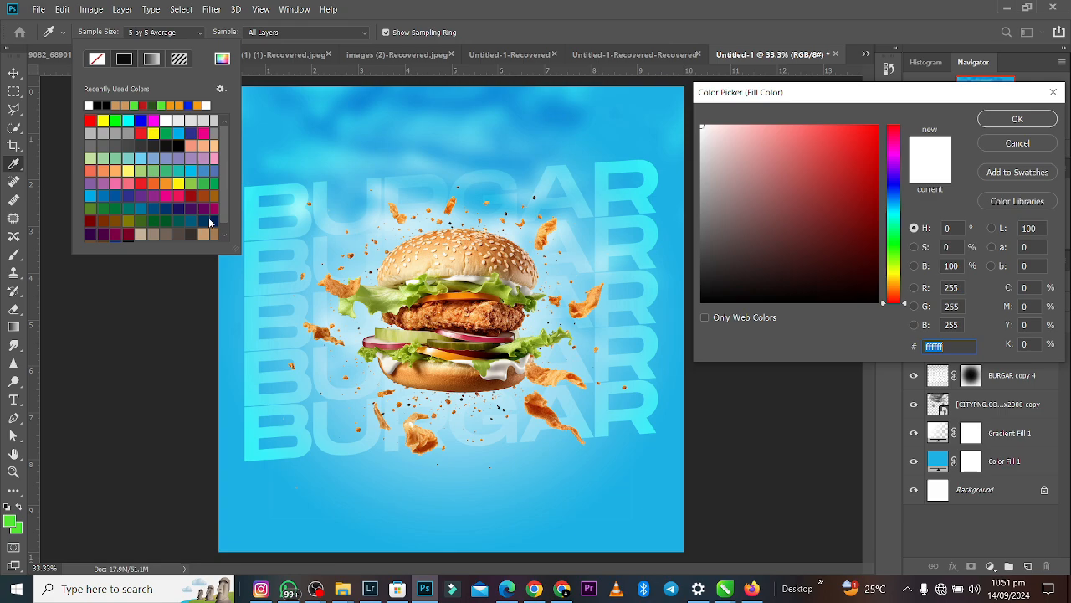
click(900, 182)
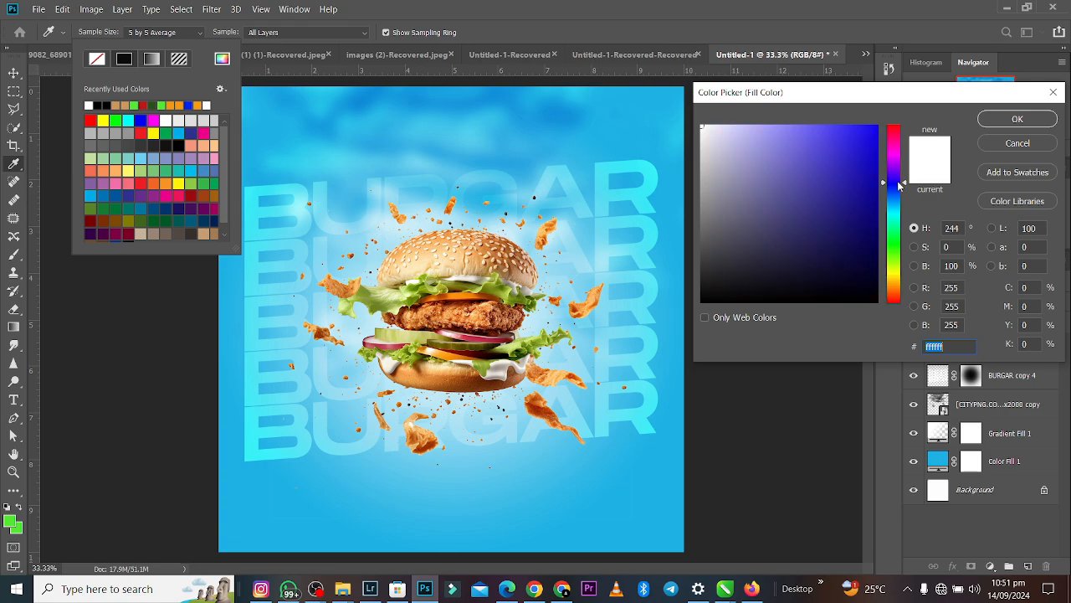
click(874, 238)
drag(904, 184, 911, 208)
drag(875, 237, 877, 251)
key(Return)
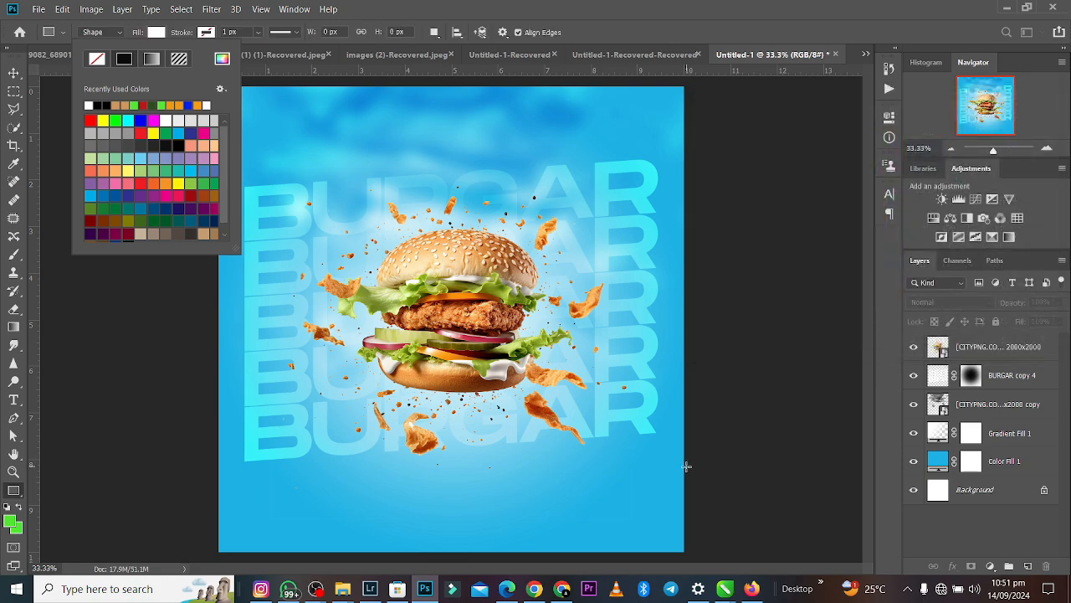
- Draw a rectangle about 2580 × 640 px across the bottom of the canvas and align its left side with the canvas edge
drag(683, 471, 201, 559)
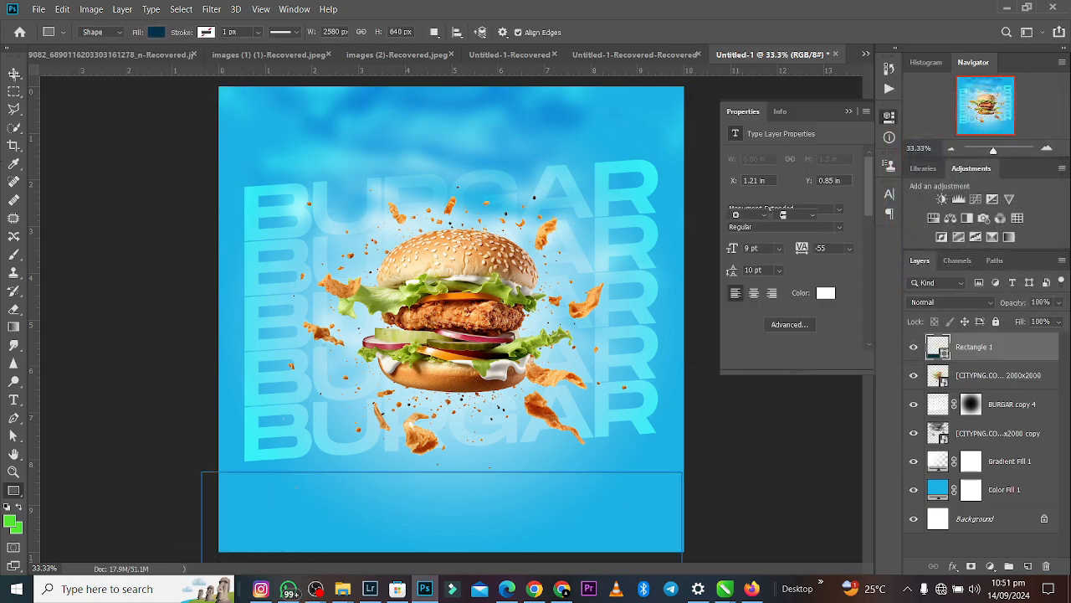
click(14, 74)
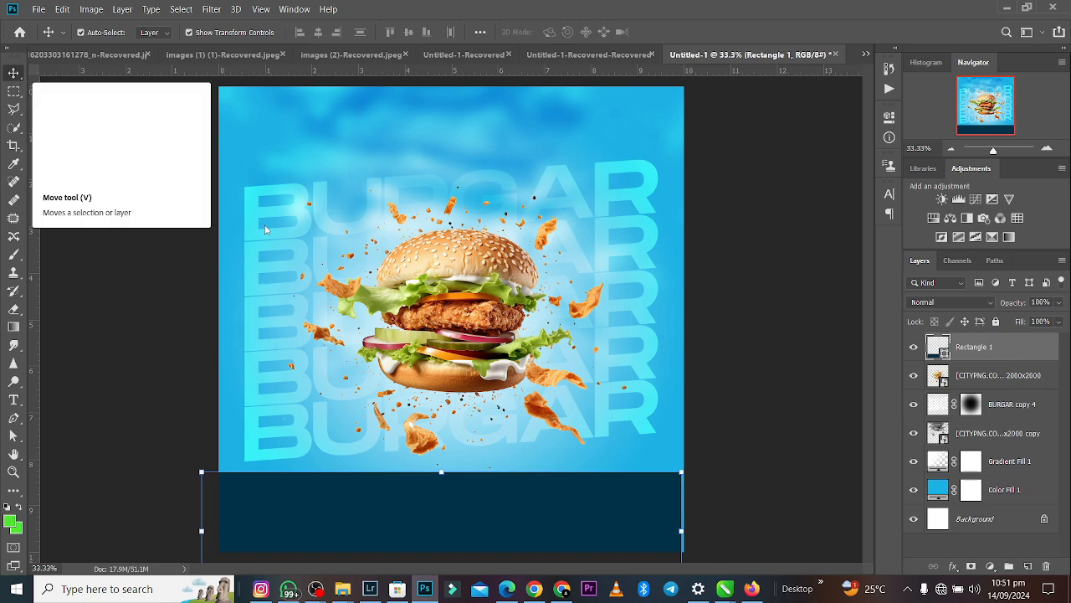
drag(588, 510, 607, 524)
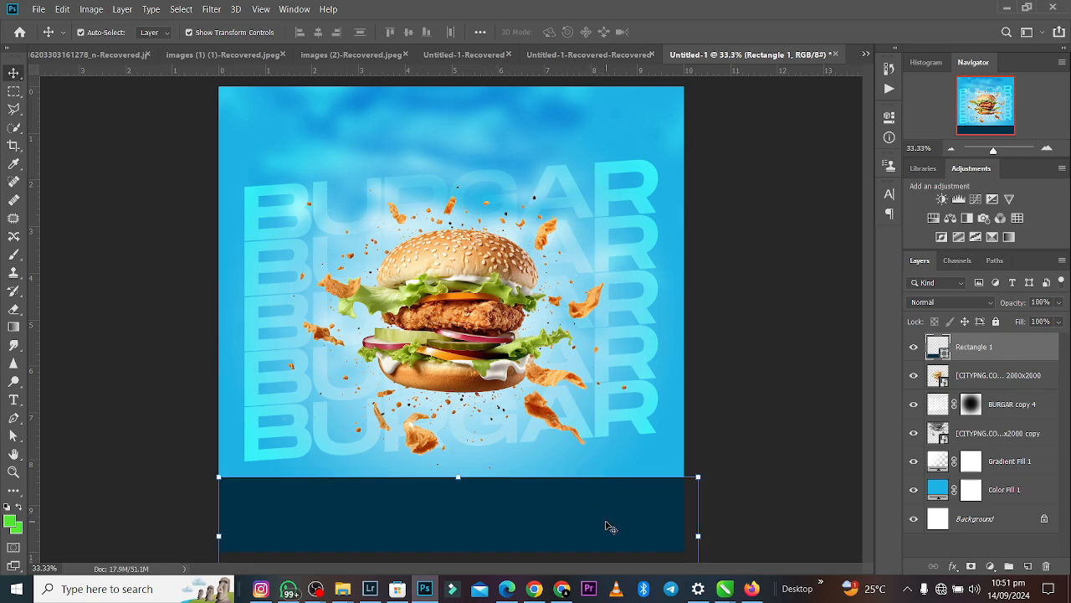
- Skew the navy rectangle vertically by -2.86° and centre it horizontally so it spans the full canvas width
key(ctrl+t)
right_click(606, 523)
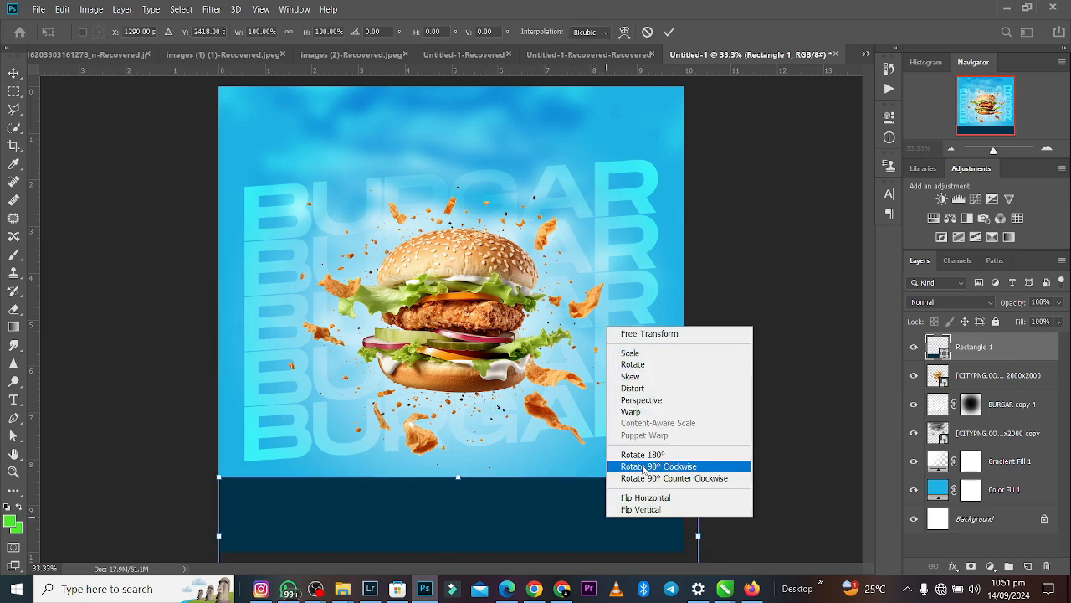
click(639, 376)
drag(699, 536, 649, 507)
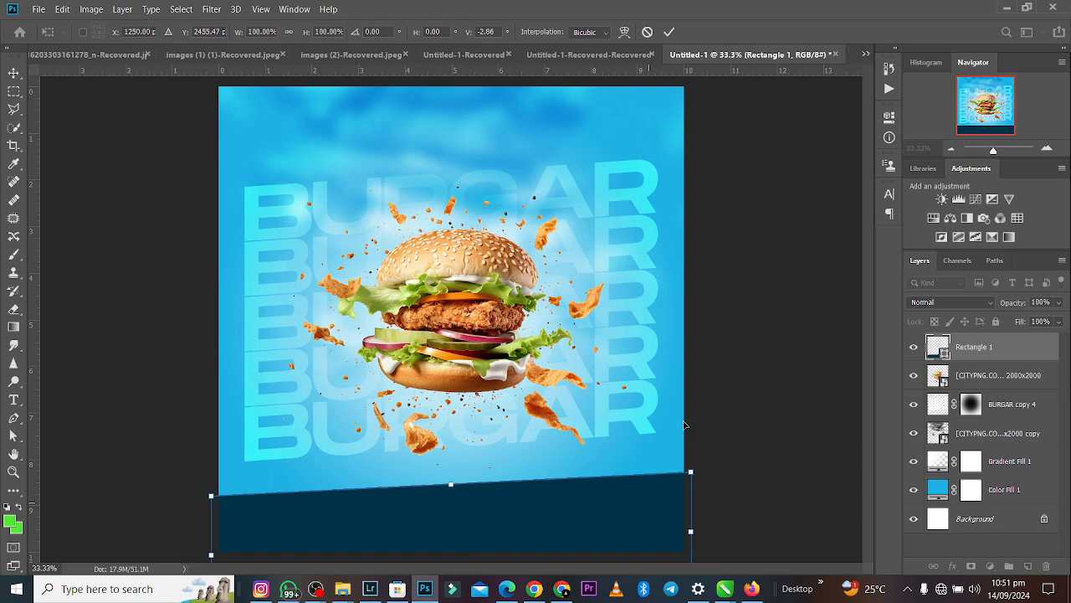
click(668, 32)
click(808, 285)
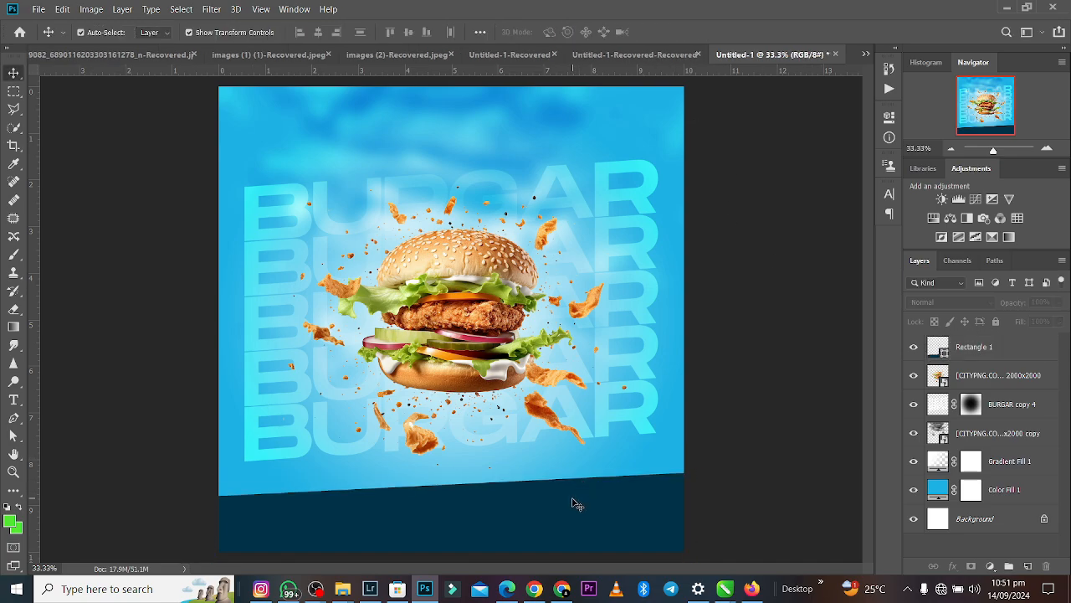
- Add a layer mask to the navy rectangle and fade its upper edge into the background with a white-to-black linear gradient
click(567, 510)
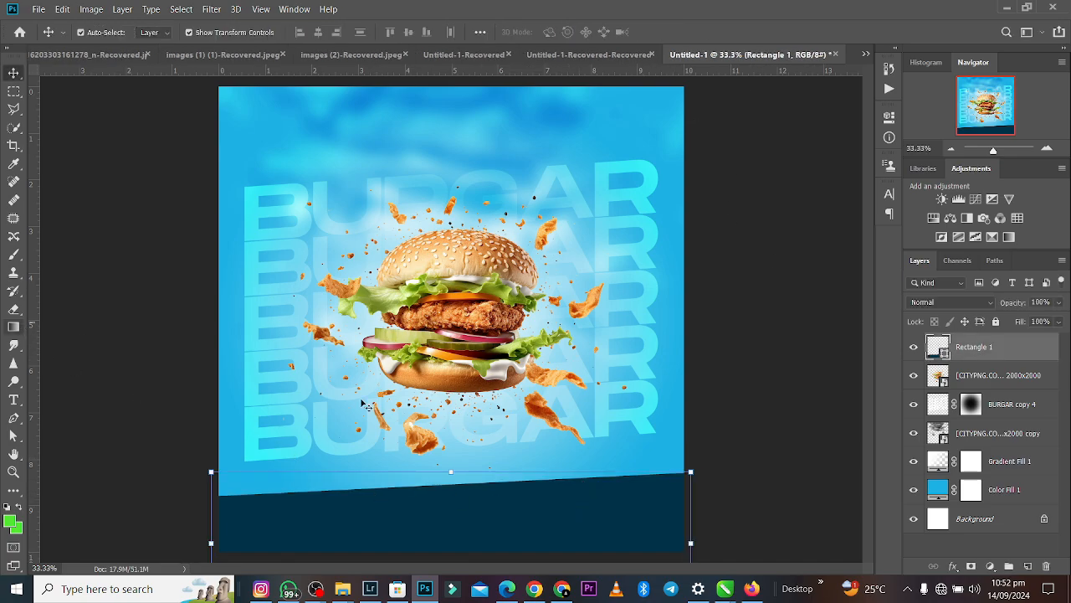
click(971, 567)
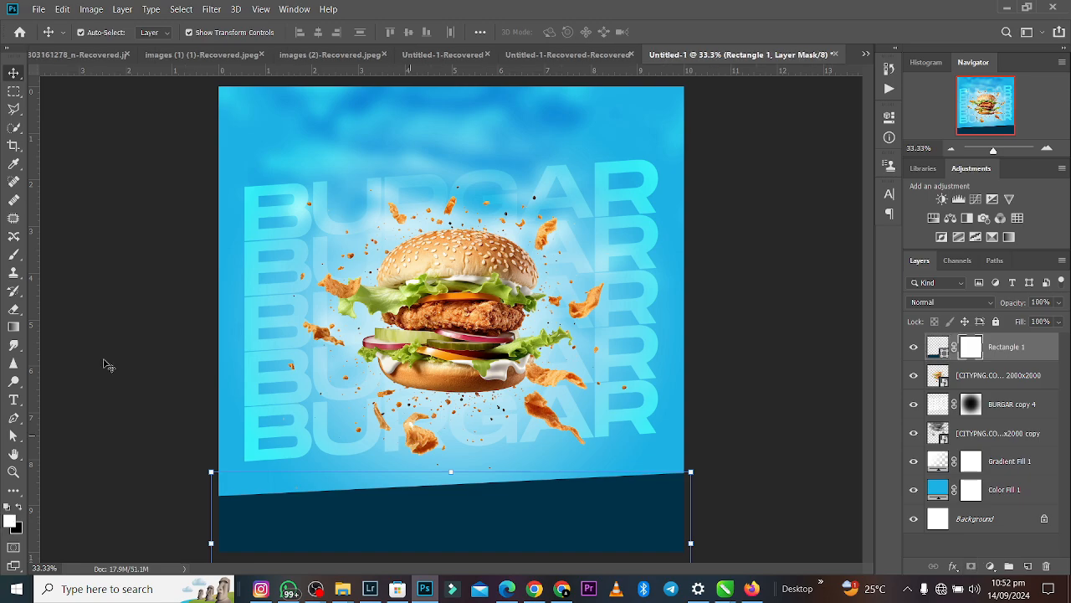
click(14, 327)
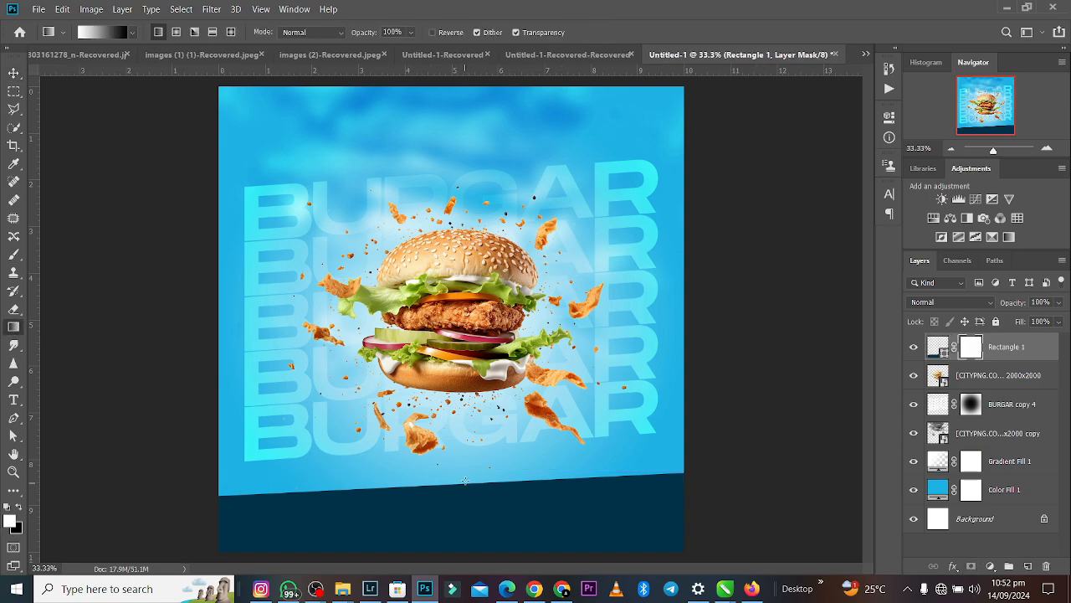
mouse_move(465, 481)
mouse_down()
mouse_move(467, 531)
mouse_move(460, 474)
mouse_up()
key(ctrl+z)
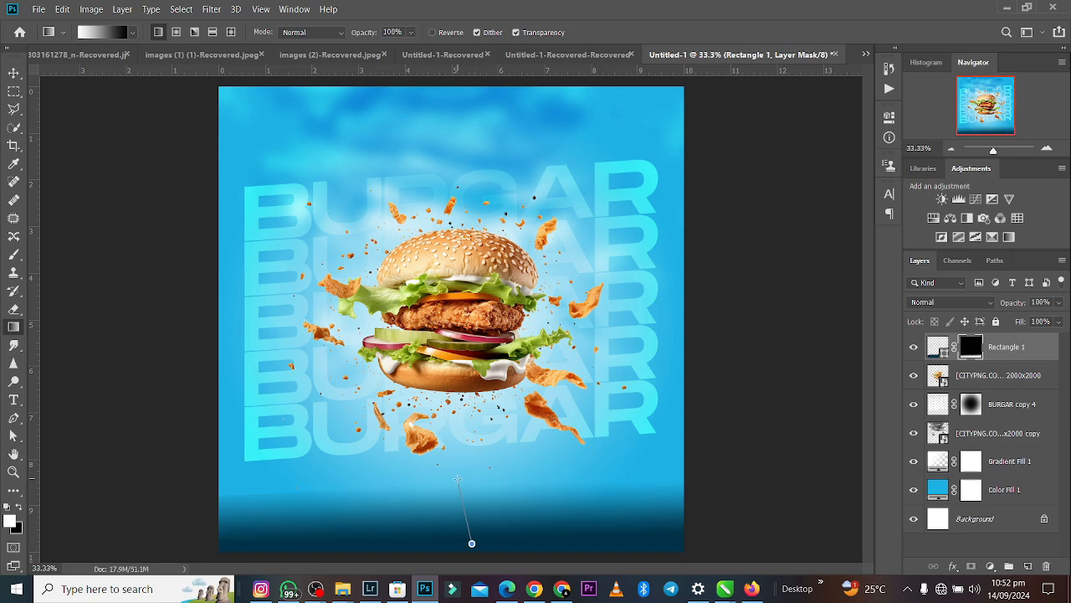
drag(457, 480, 457, 479)
drag(499, 534, 495, 478)
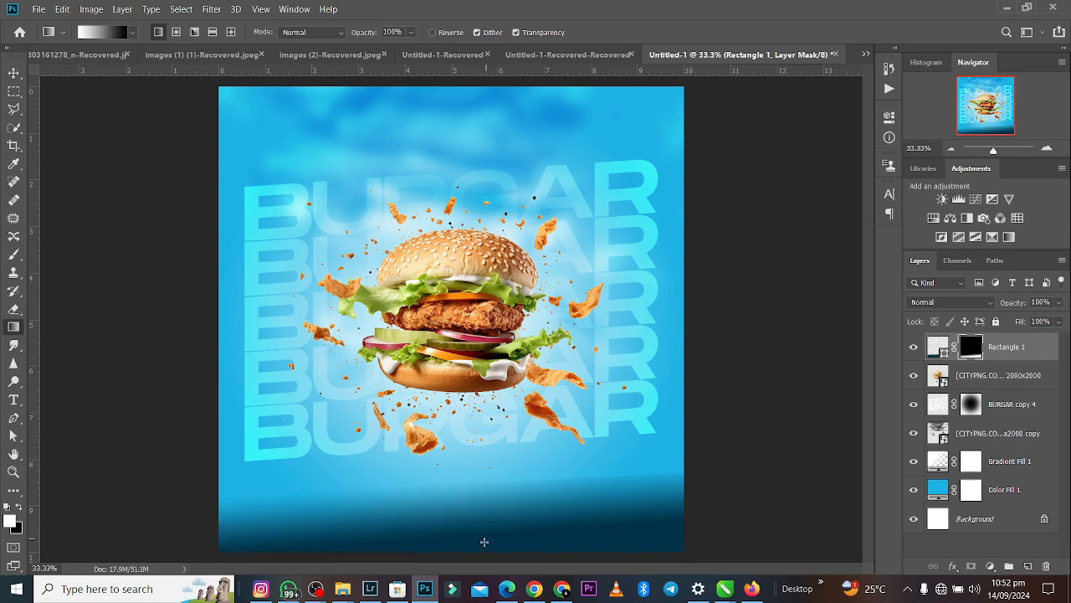
drag(480, 546, 478, 485)
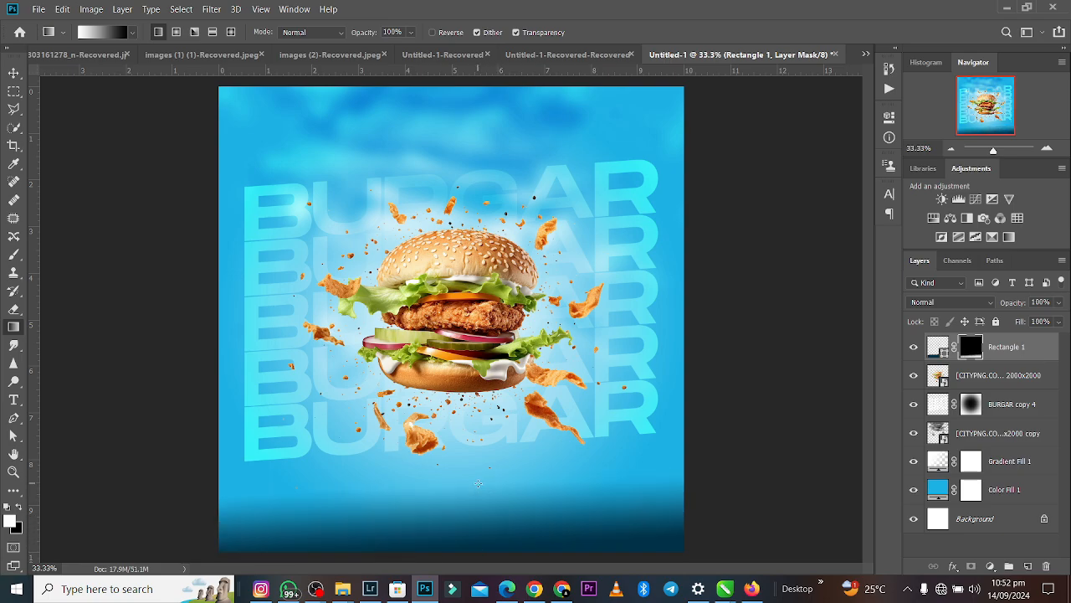
click(15, 73)
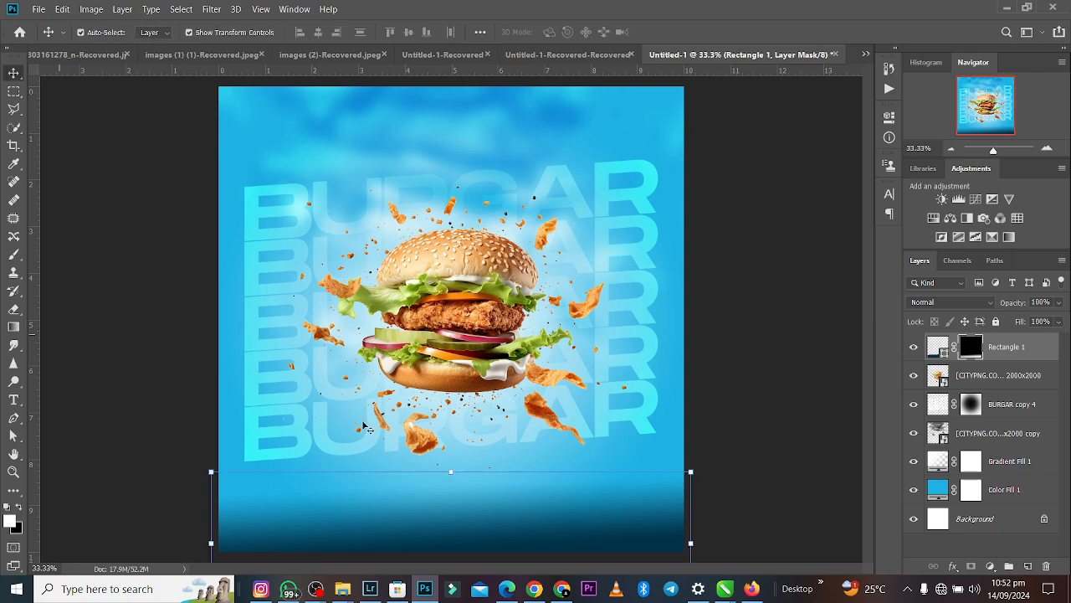
- Scale the masked navy rectangle up to about 151.9% so its fade rises further behind the burger, and deselect it
drag(448, 471, 451, 397)
drag(550, 553, 548, 544)
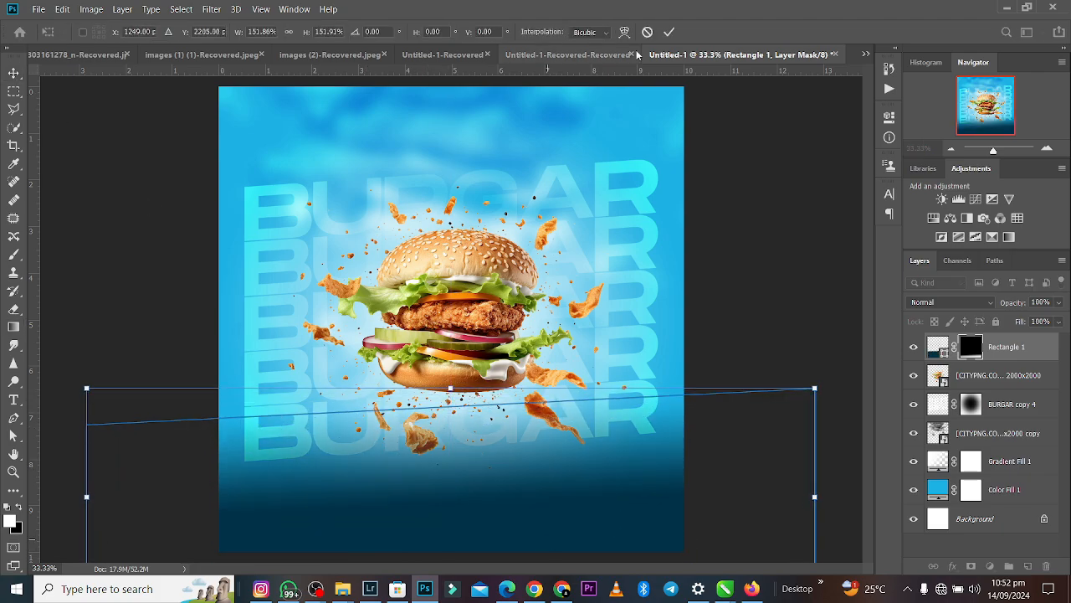
click(669, 33)
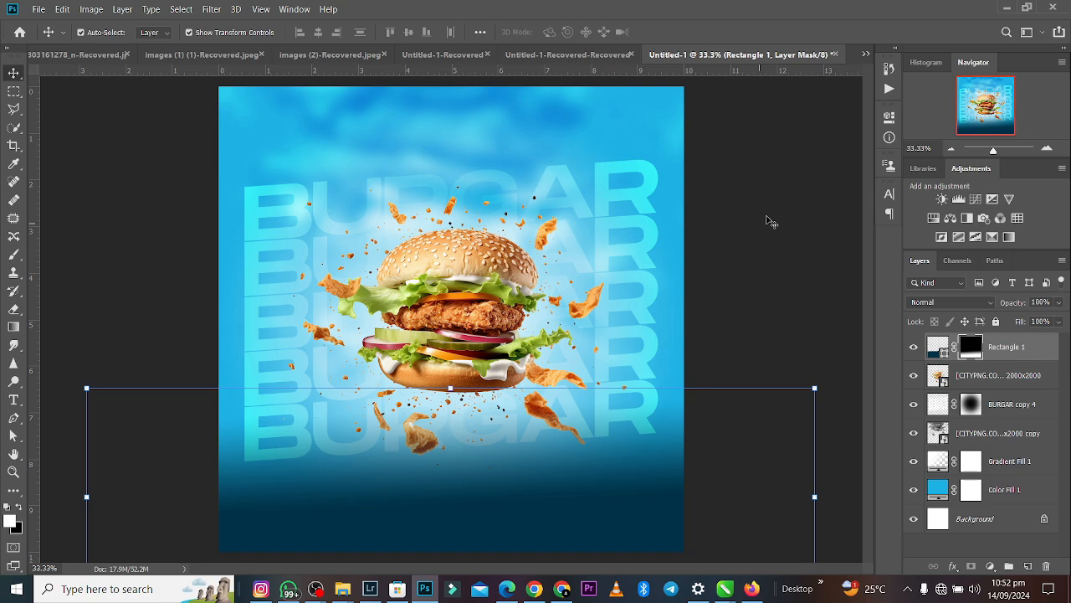
click(773, 220)
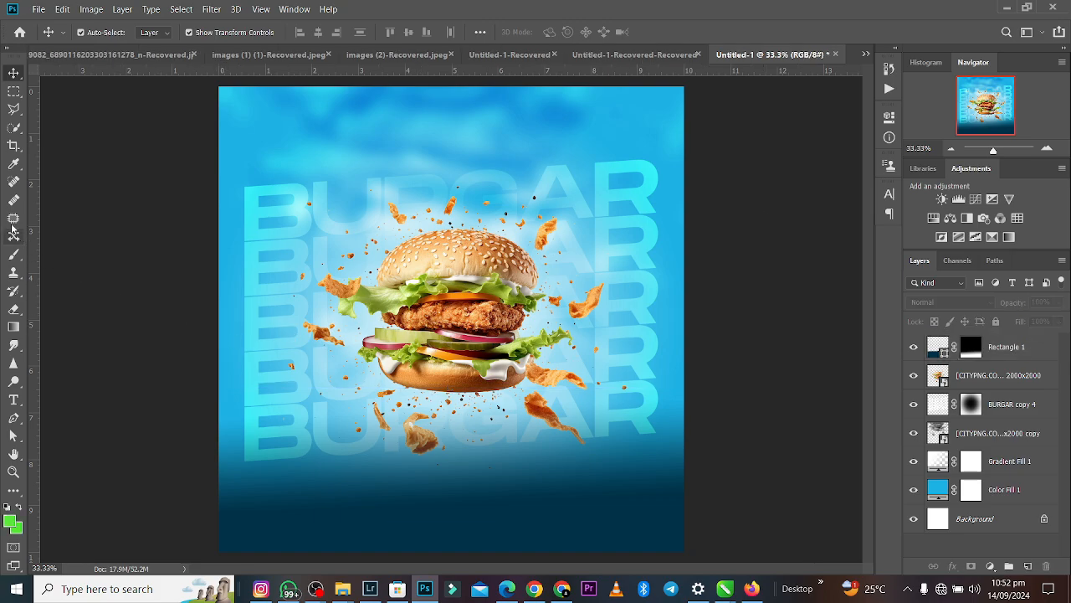
- Add white text reading BURGAR PARTY on two lines in 9 pt Monument Extended Regular over the navy area
click(13, 399)
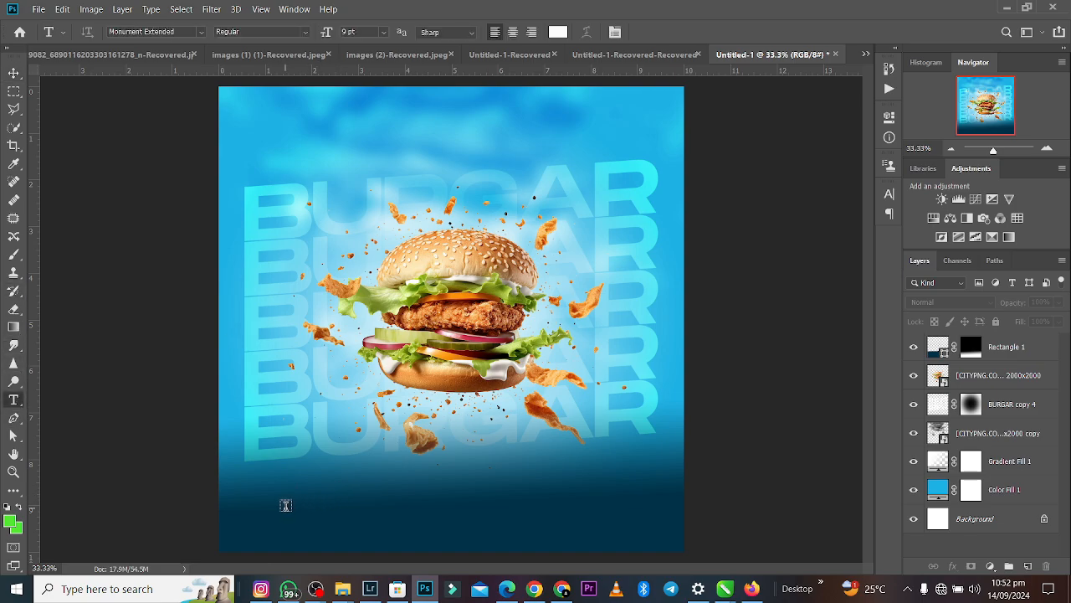
click(285, 504)
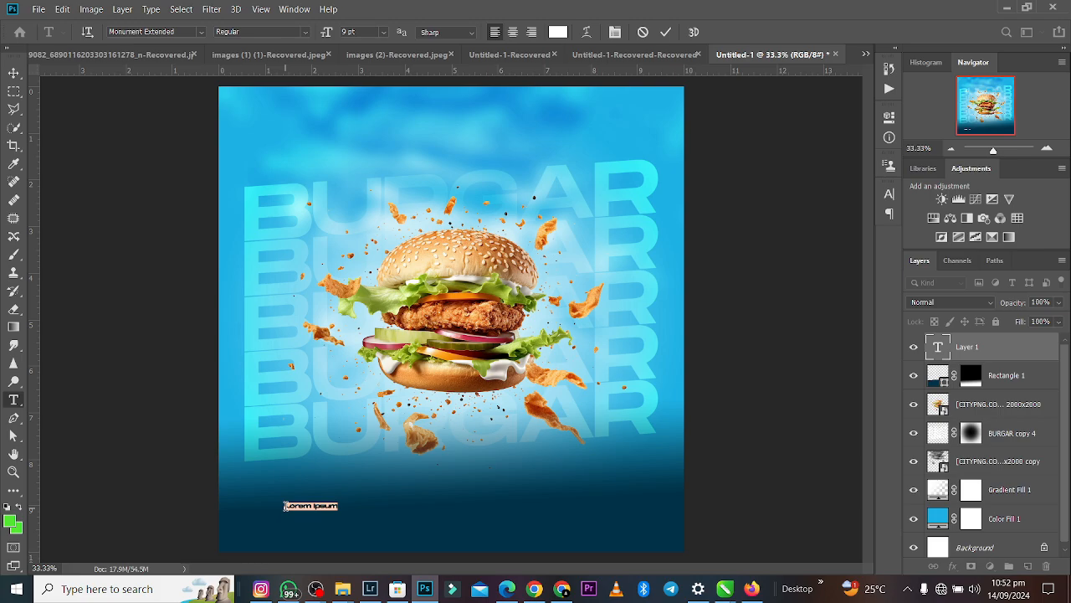
text(burgar)
key(ctrl+a)
click(286, 506)
key(ctrl+a)
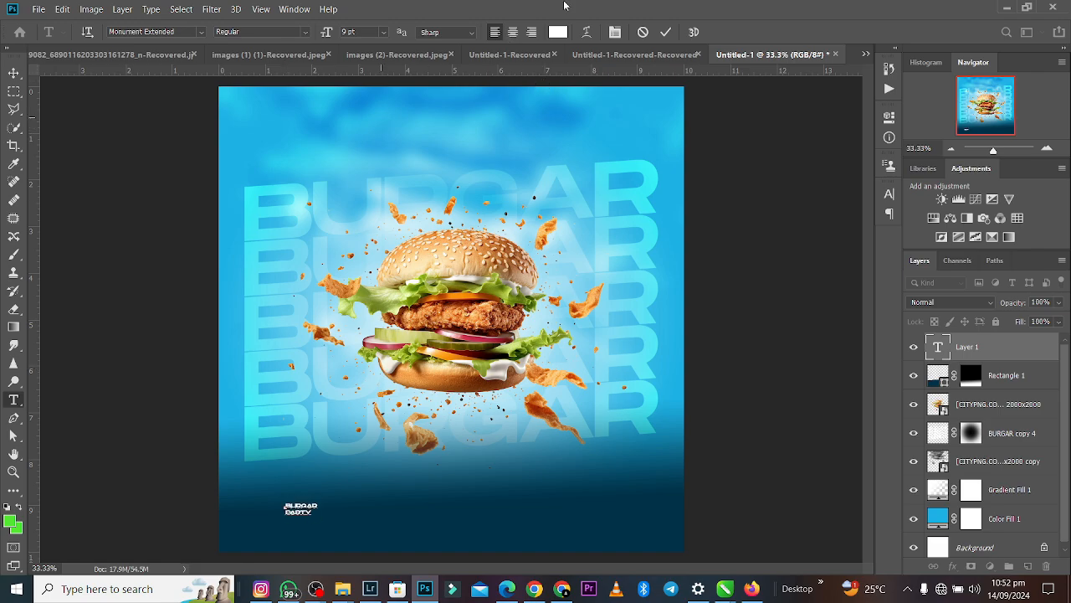
- Enlarge the BURGAR PARTY text to about 34.73 pt and place it in the canvas's lower-left corner
click(14, 73)
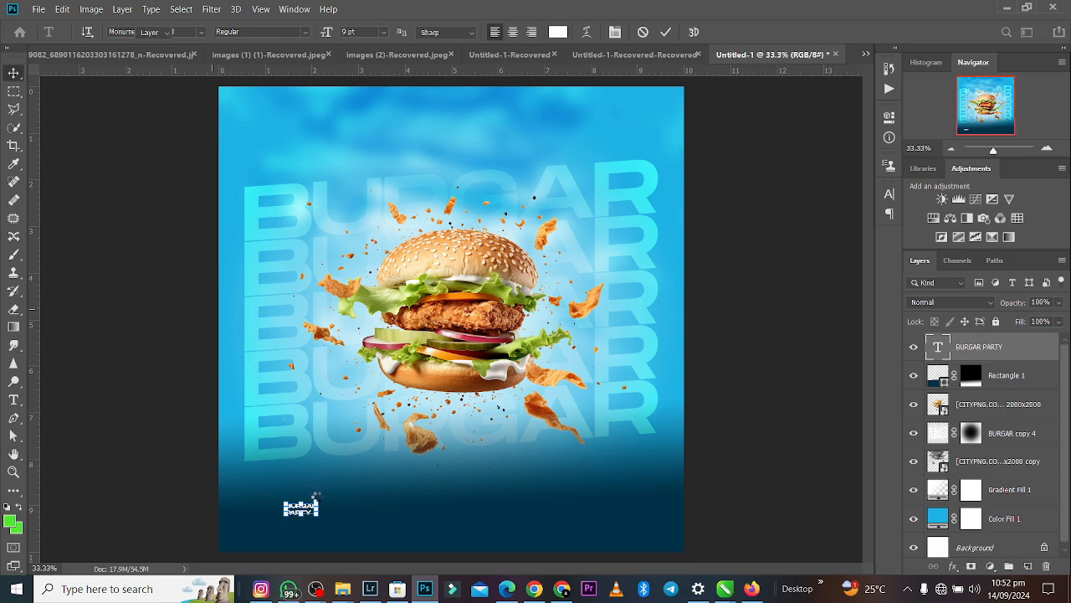
key(ctrl+t)
drag(320, 502, 398, 443)
drag(377, 486, 343, 500)
key(Return)
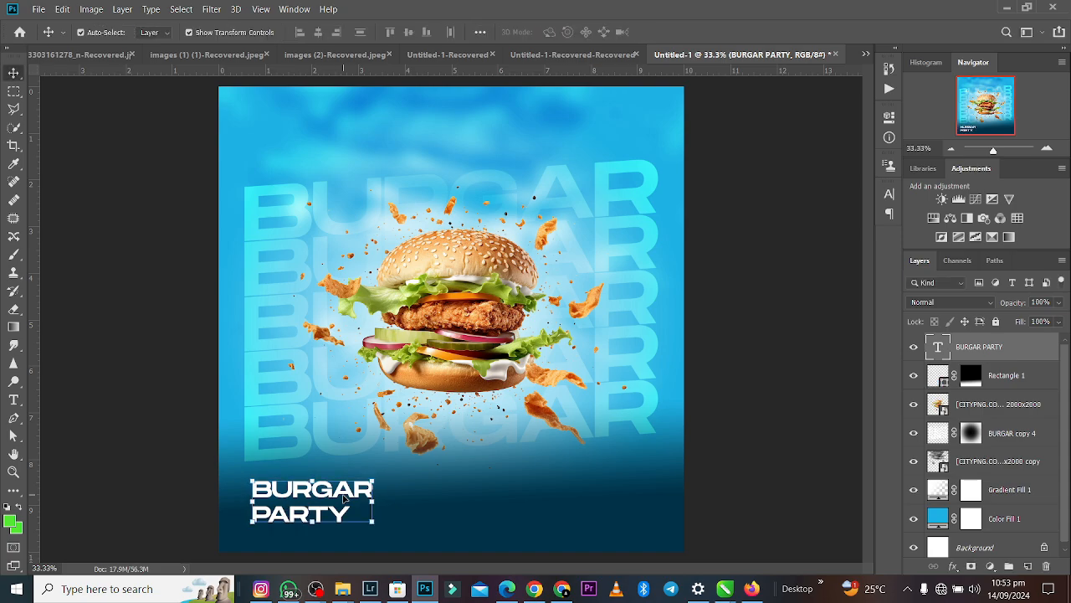
- Tighten the line spacing of the BURGAR PARTY text to 27.58 pt
key(t)
click(342, 494)
key(ctrl+a)
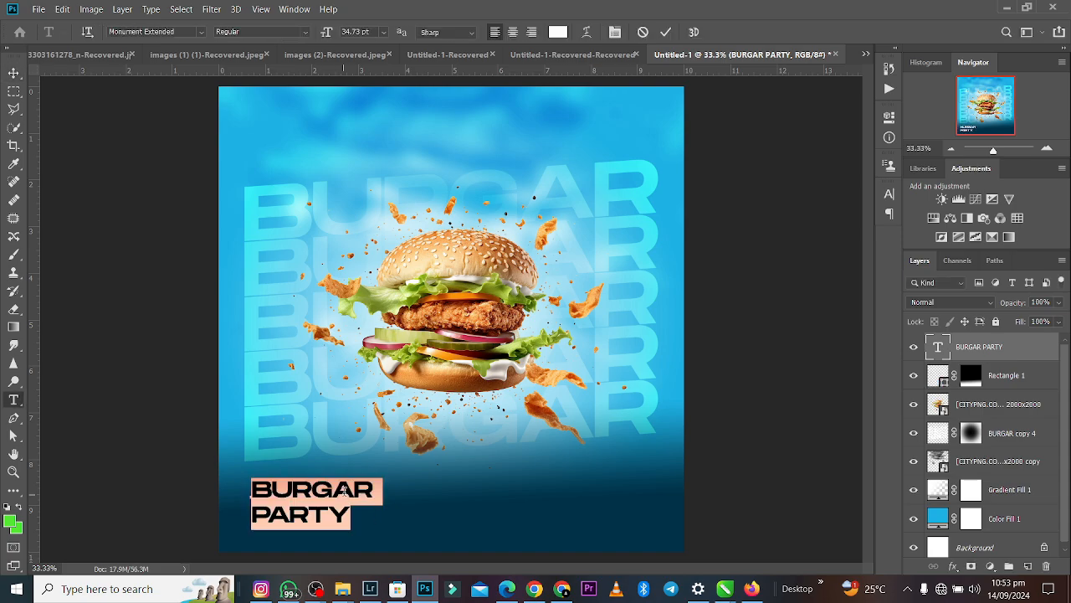
click(891, 120)
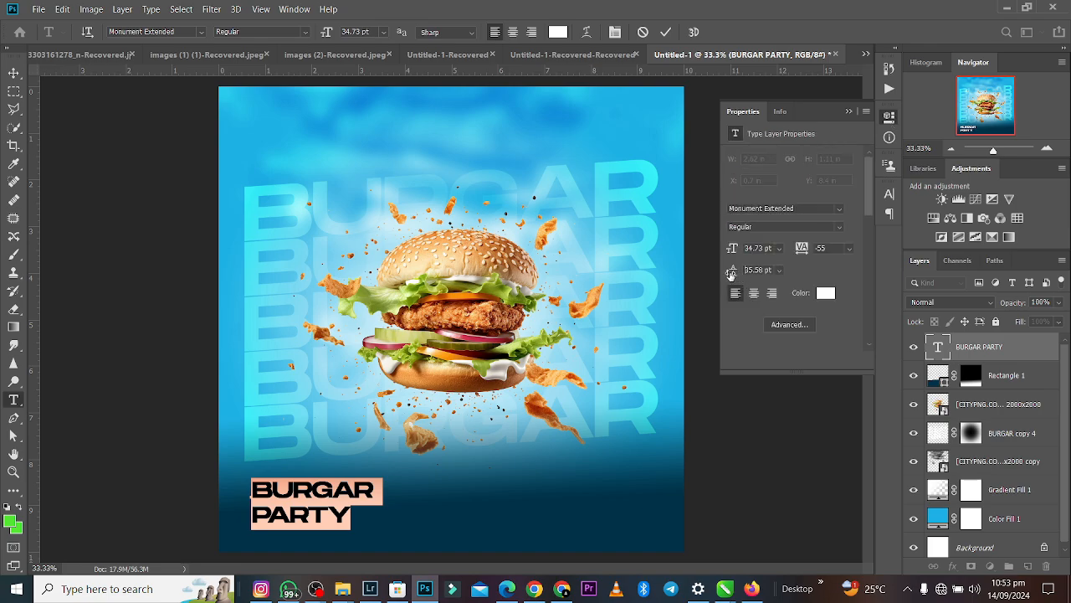
drag(731, 273, 728, 276)
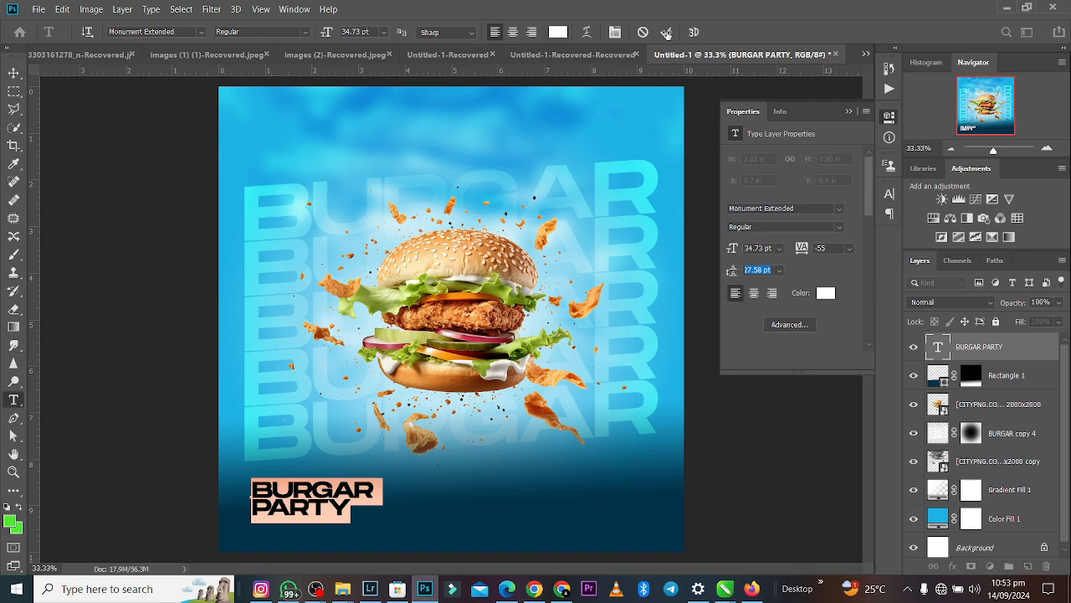
click(667, 32)
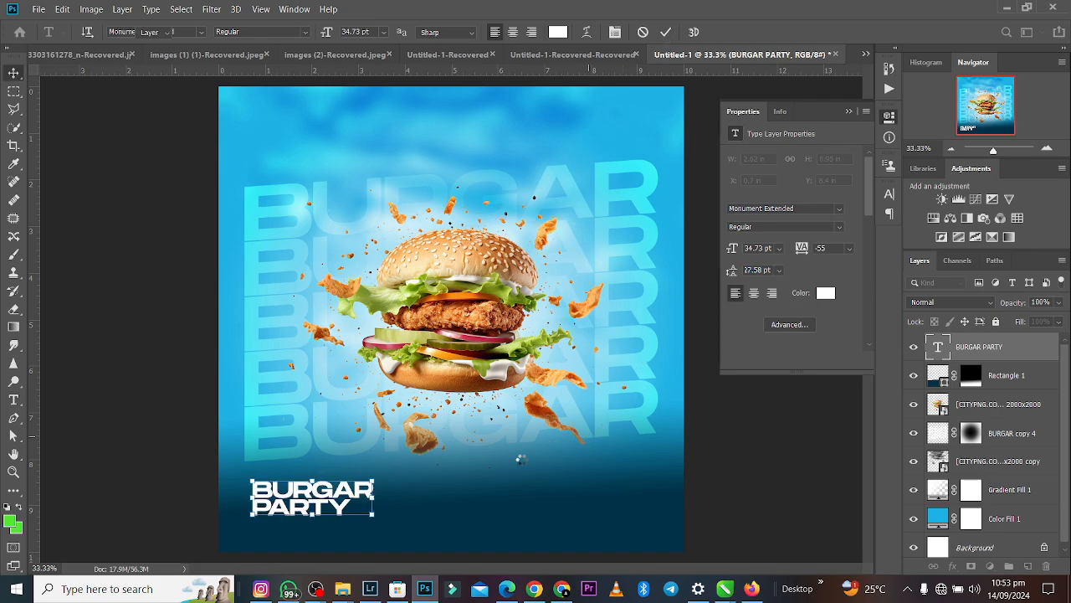
- Duplicate the BURGAR PARTY text and move the copy horizontally to the canvas's lower-right area
key(v)
drag(350, 495, 557, 509)
key(ctrl+z)
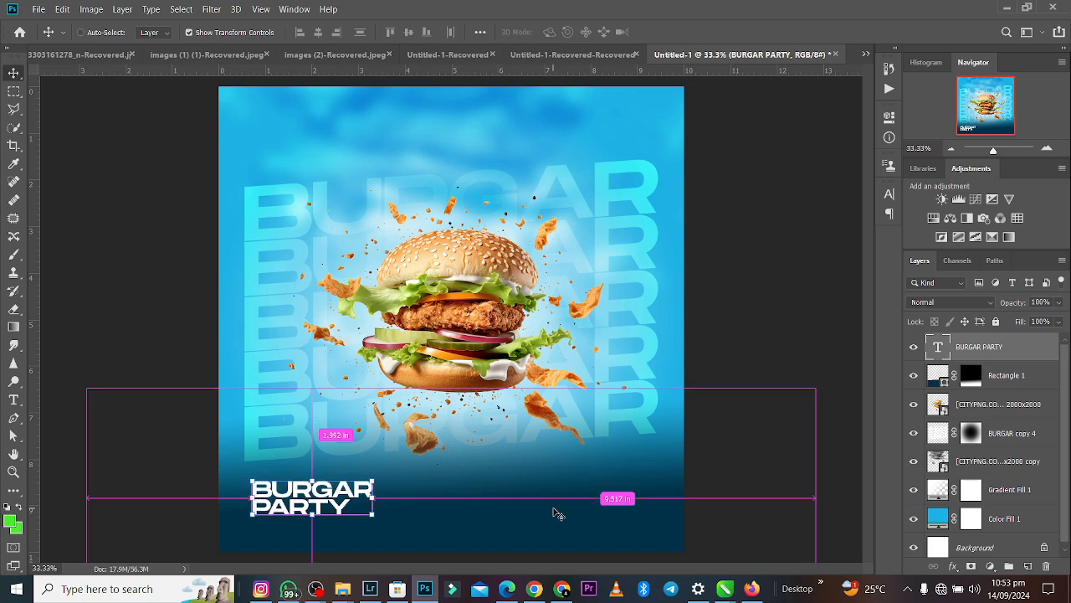
key(ctrl+j)
drag(368, 502, 620, 502)
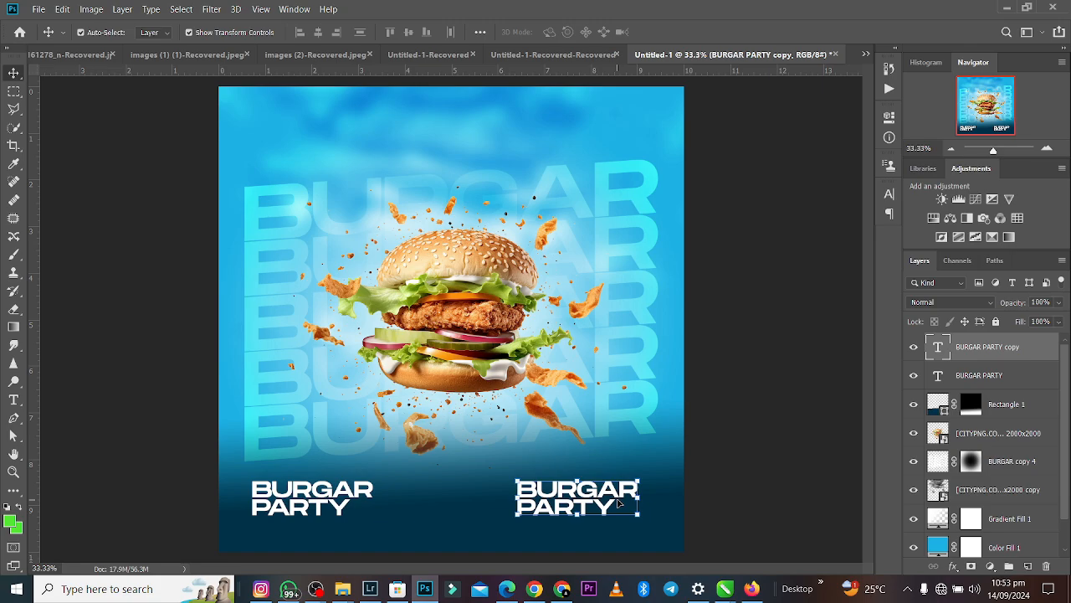
- Replace the copied text with FREE DRINKS on two lines and scale it down to 57.12% in the lower-right corner
double_click(618, 500)
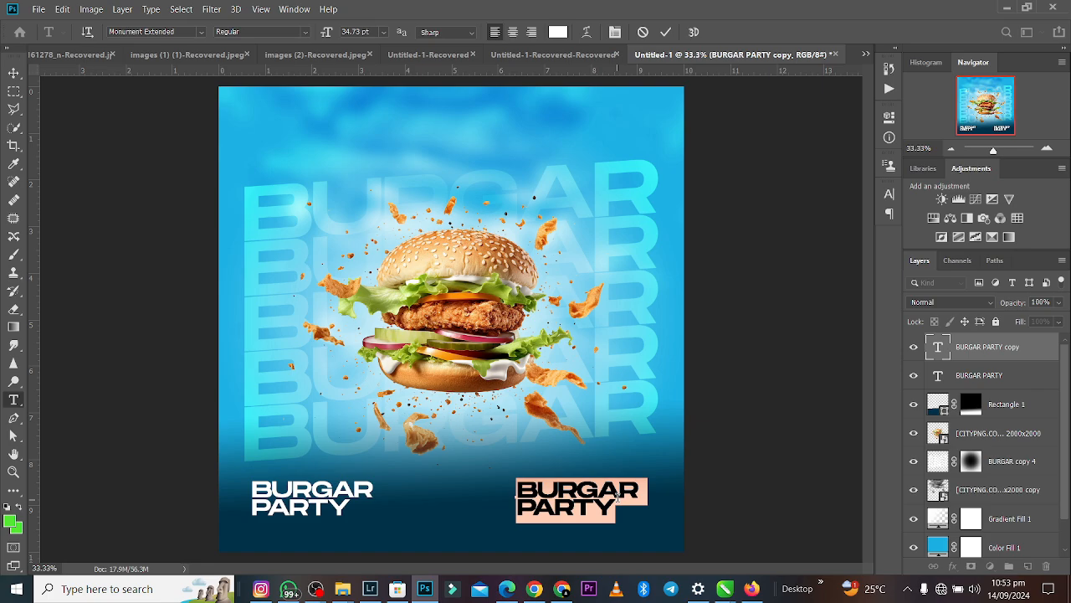
text(FR)
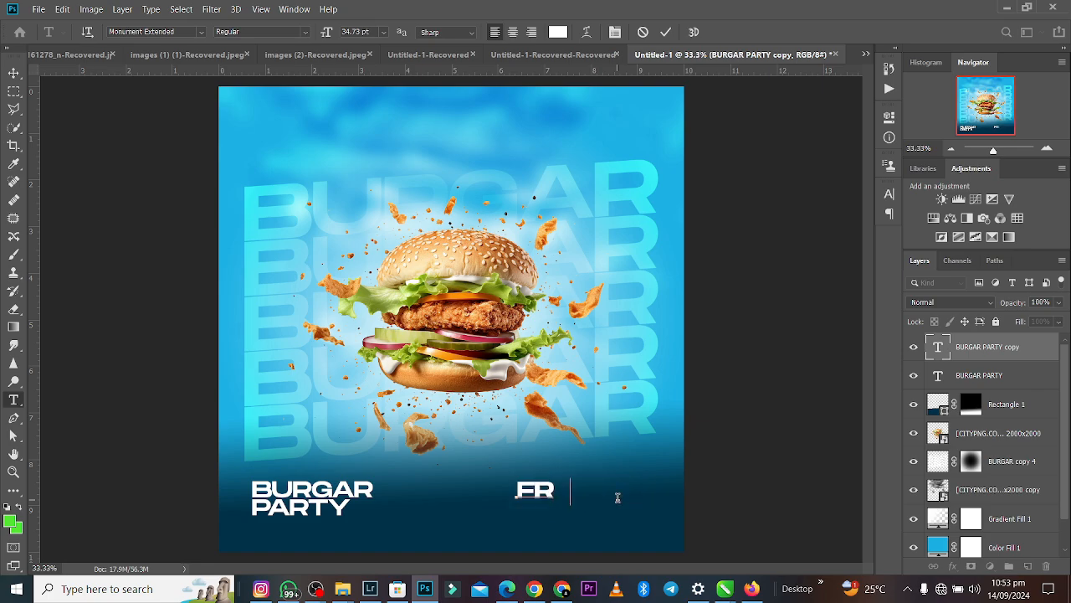
text(EE )
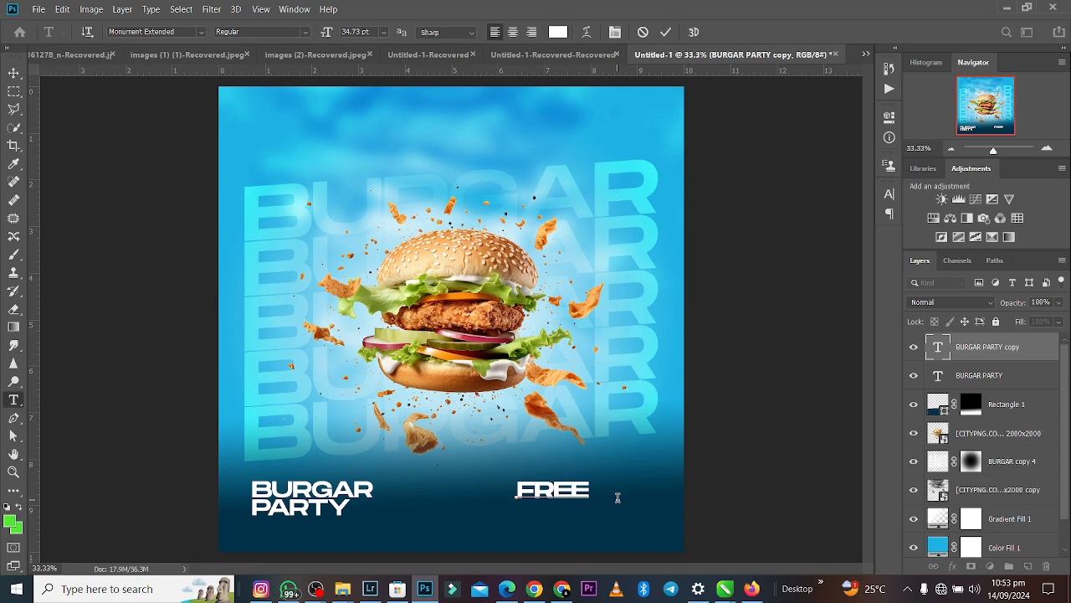
text(DRI)
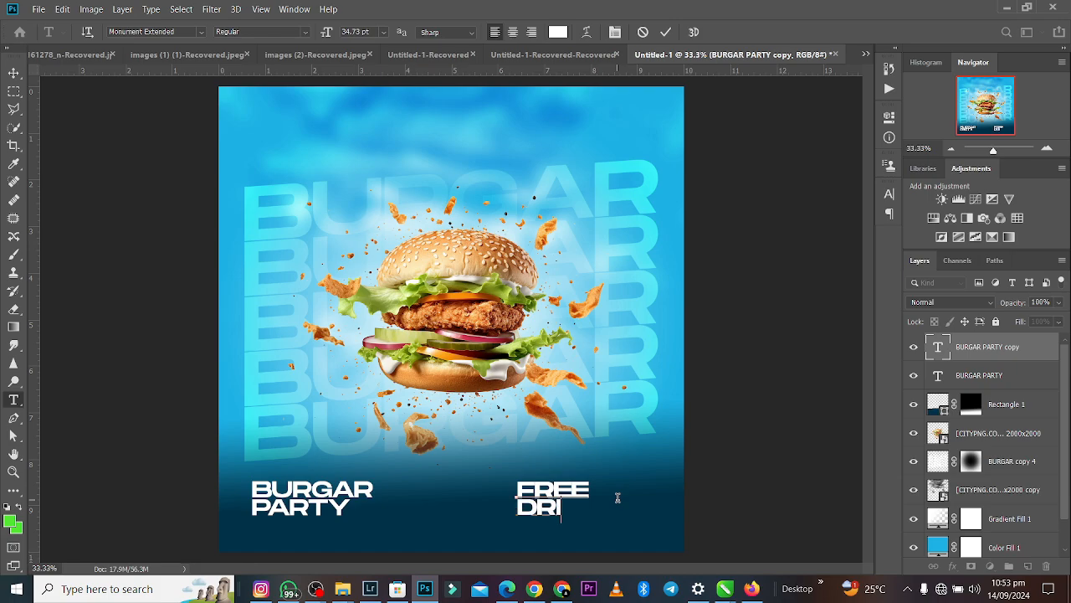
text(NKS)
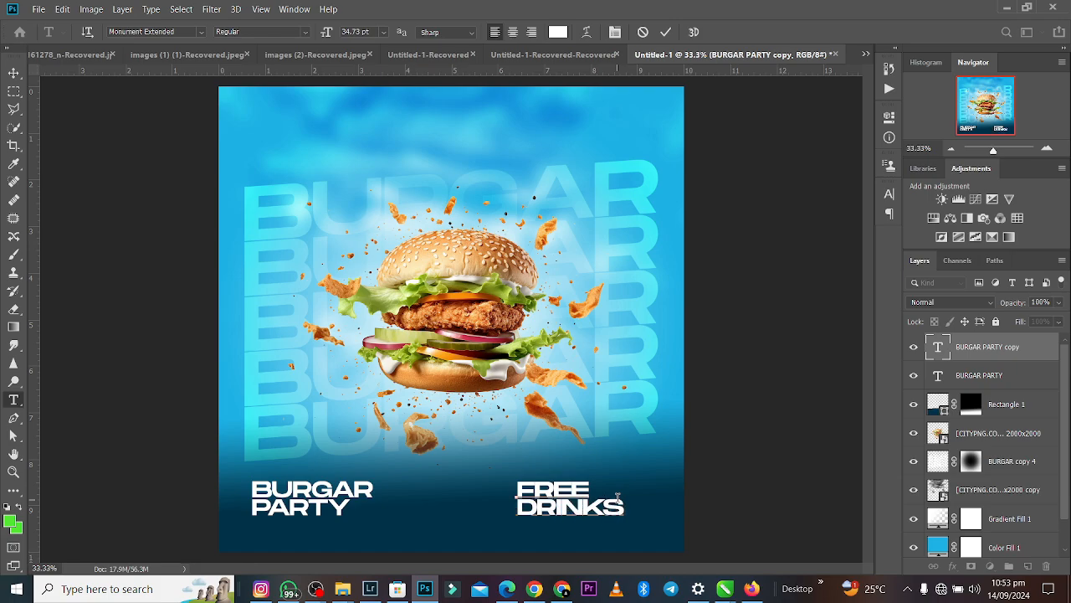
click(666, 32)
key(v)
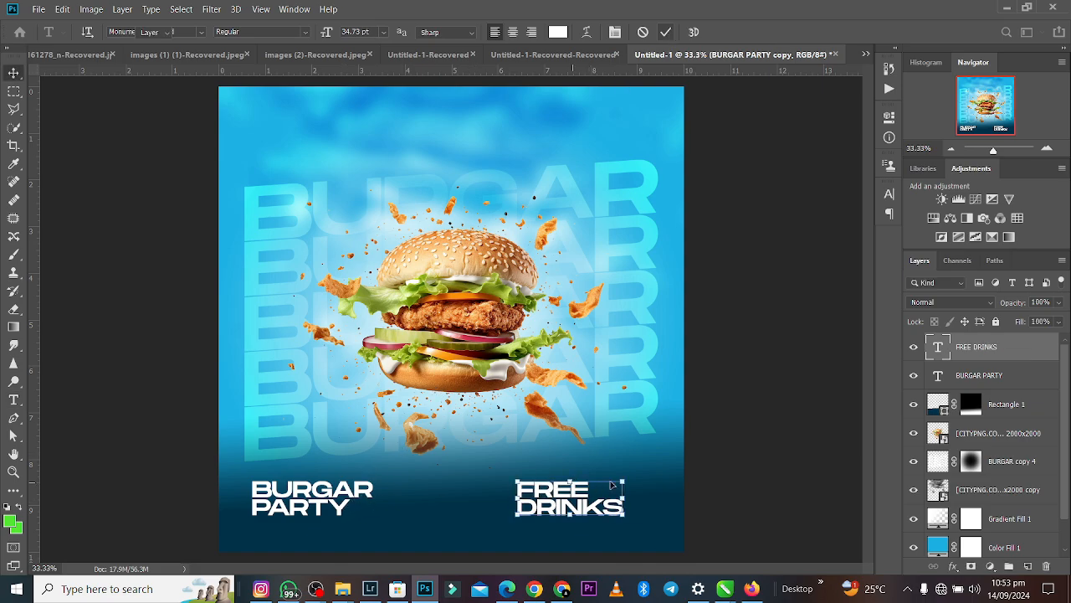
drag(570, 479, 608, 517)
click(669, 33)
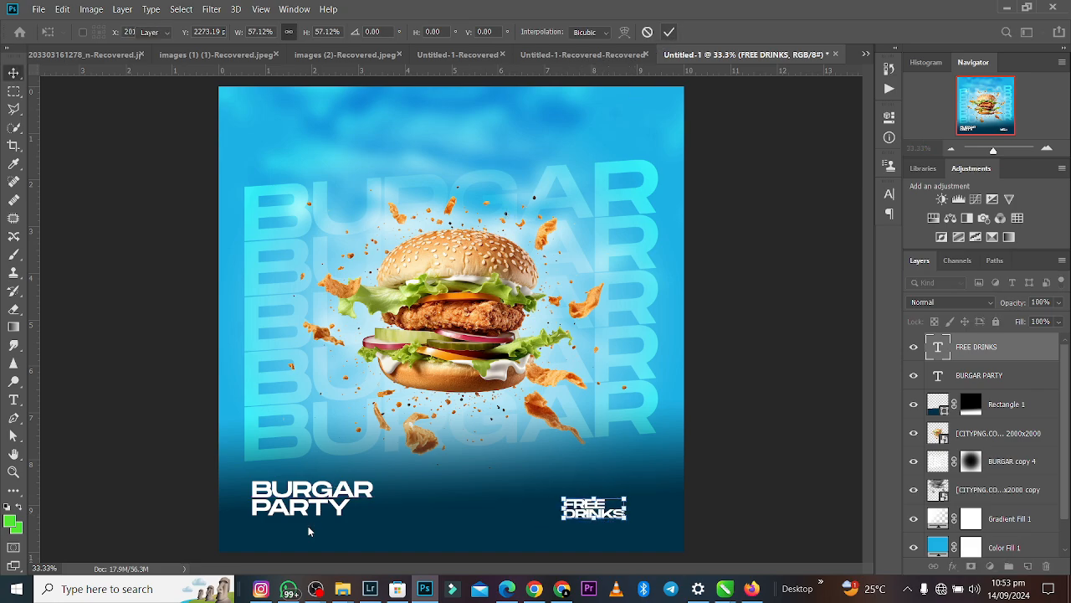
- Scale the BURGAR PARTY text to 145.74%, aligning its left edge with the large BURGAR lettering behind the burger
click(331, 507)
mouse_move(371, 499)
mouse_down()
mouse_move(435, 487)
mouse_move(389, 494)
mouse_up()
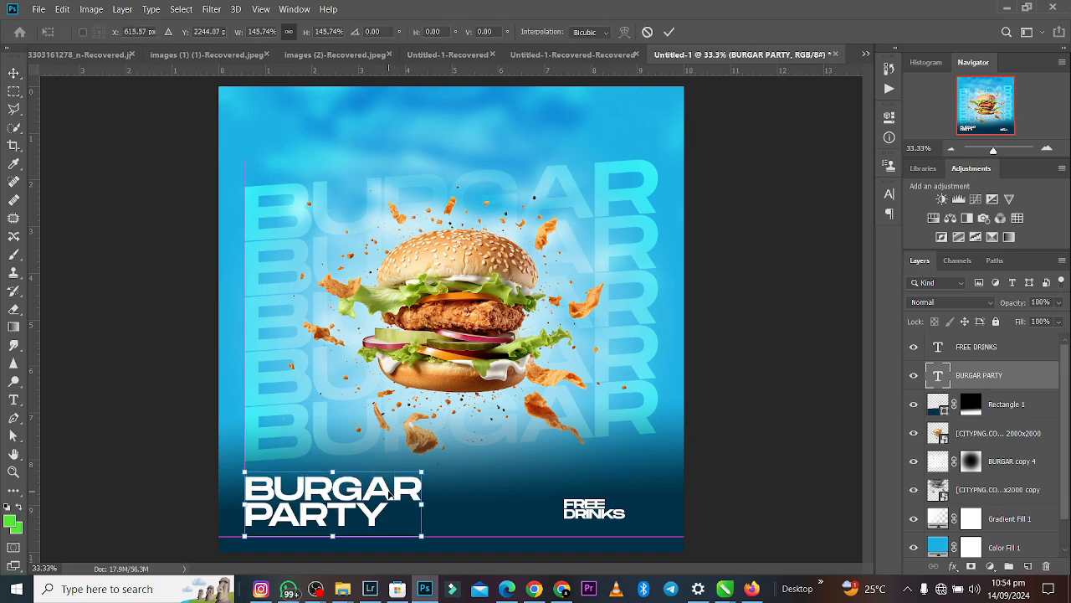
key(Return)
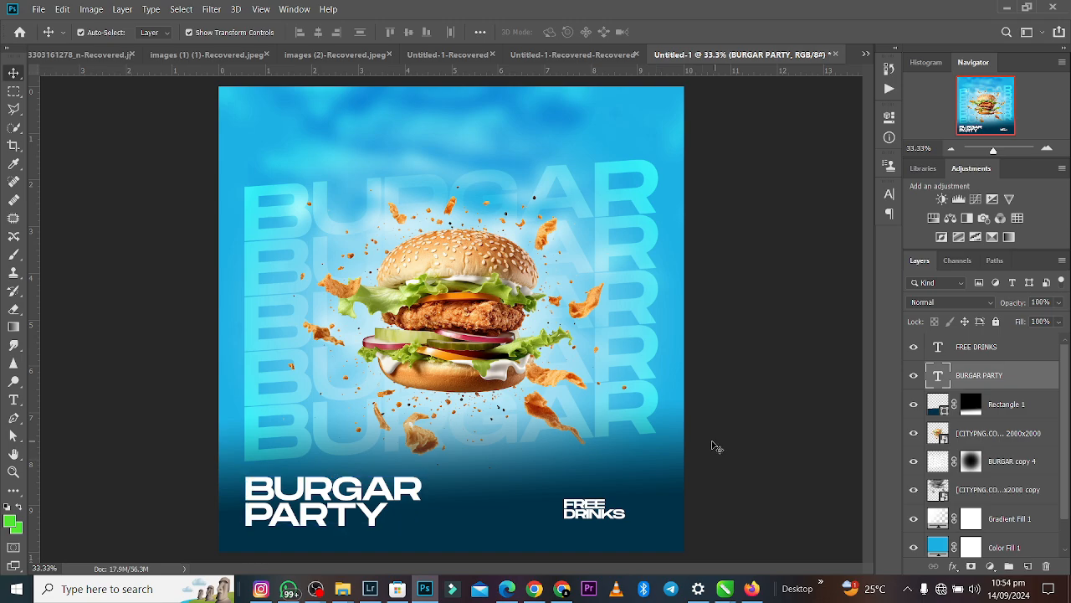
click(712, 444)
- Colour only the word PARTY cyan #37e4f7, sampled from the background BURGAR lettering
click(293, 512)
key(t)
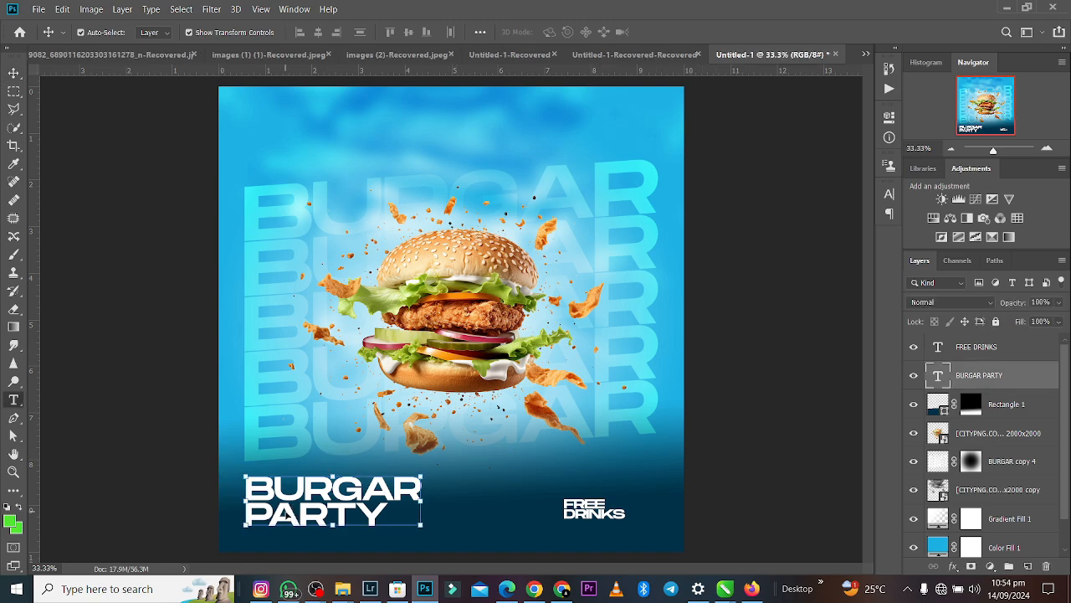
drag(250, 515, 411, 524)
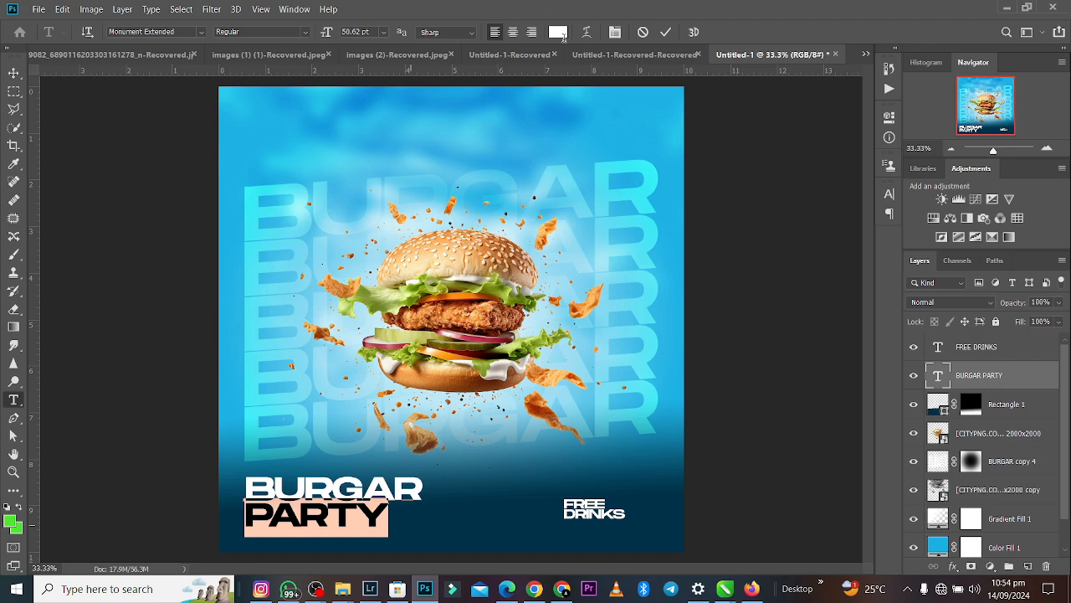
click(563, 37)
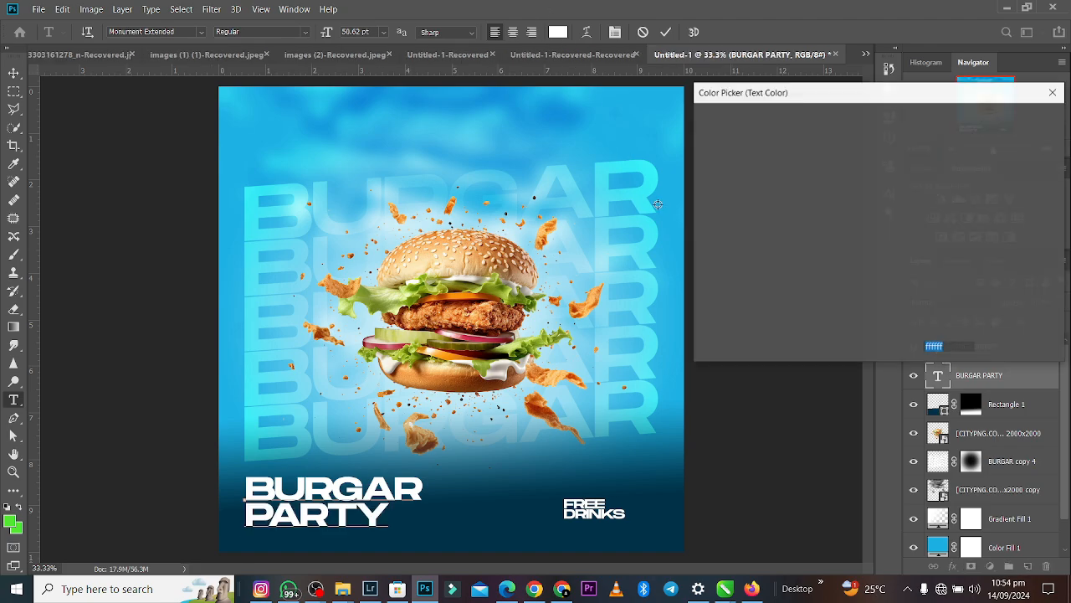
click(645, 198)
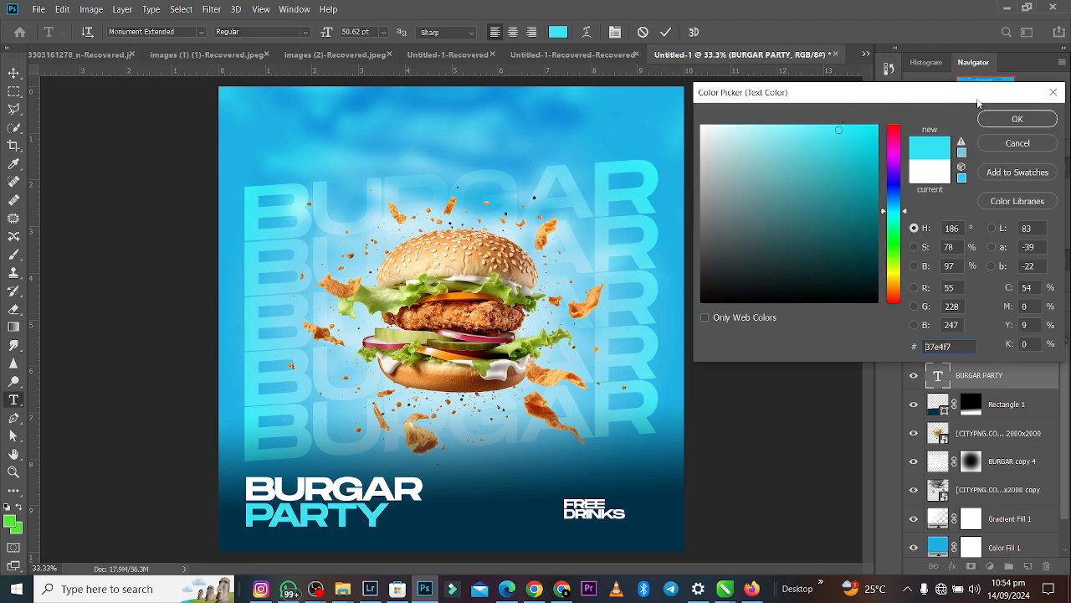
key(Return)
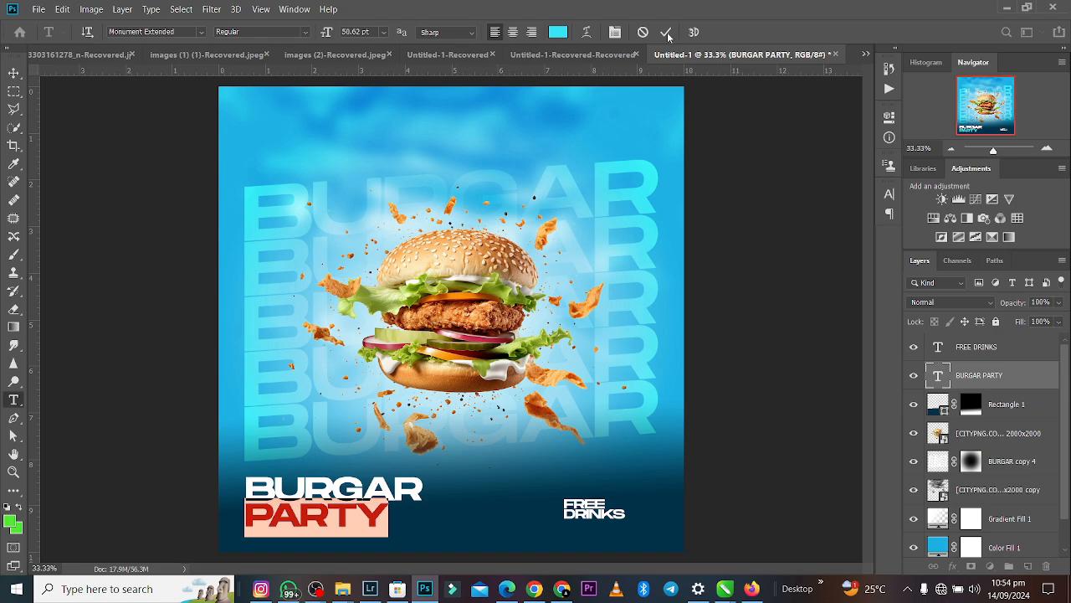
click(666, 31)
key(v)
- Duplicate the burger image twice and move the copies partly off the canvas's right and lower-left edges so flying ingredients fill the sides
click(503, 327)
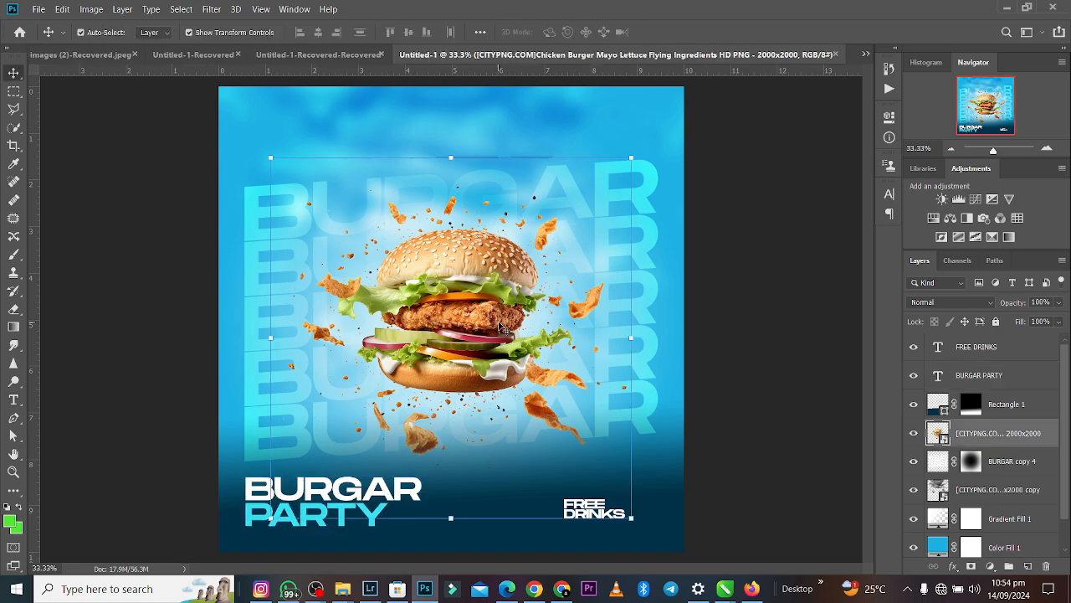
key(ctrl+j)
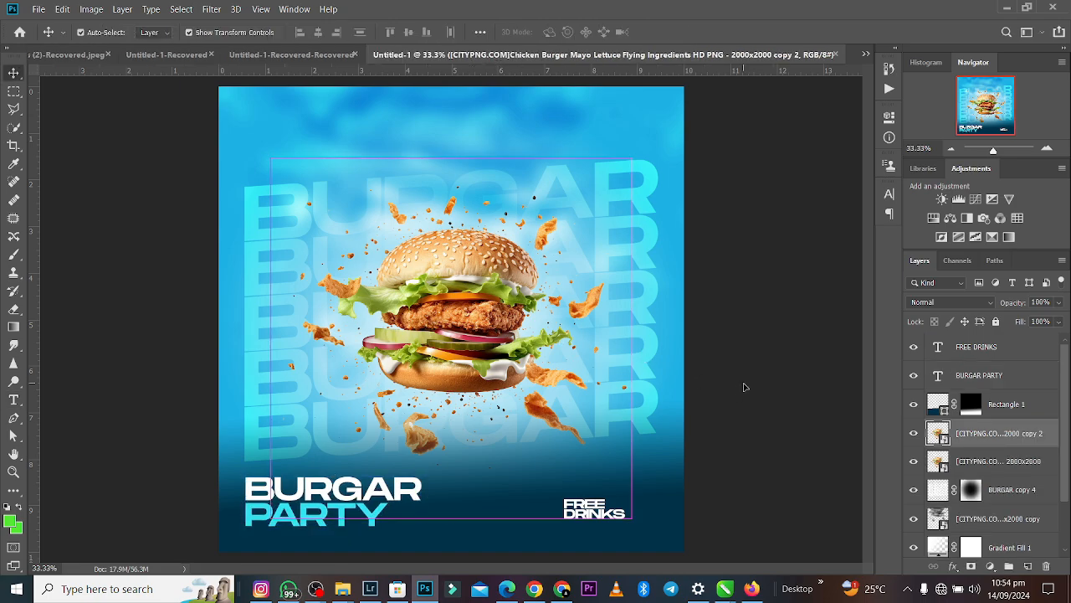
drag(745, 387, 646, 393)
key(ctrl+j)
drag(552, 356, 49, 448)
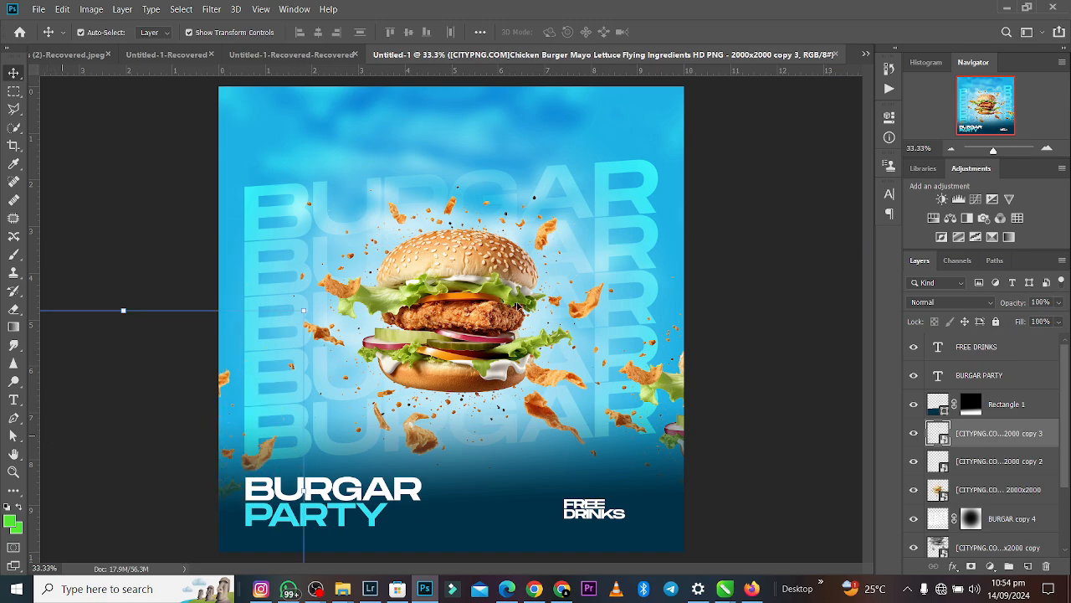
click(728, 119)
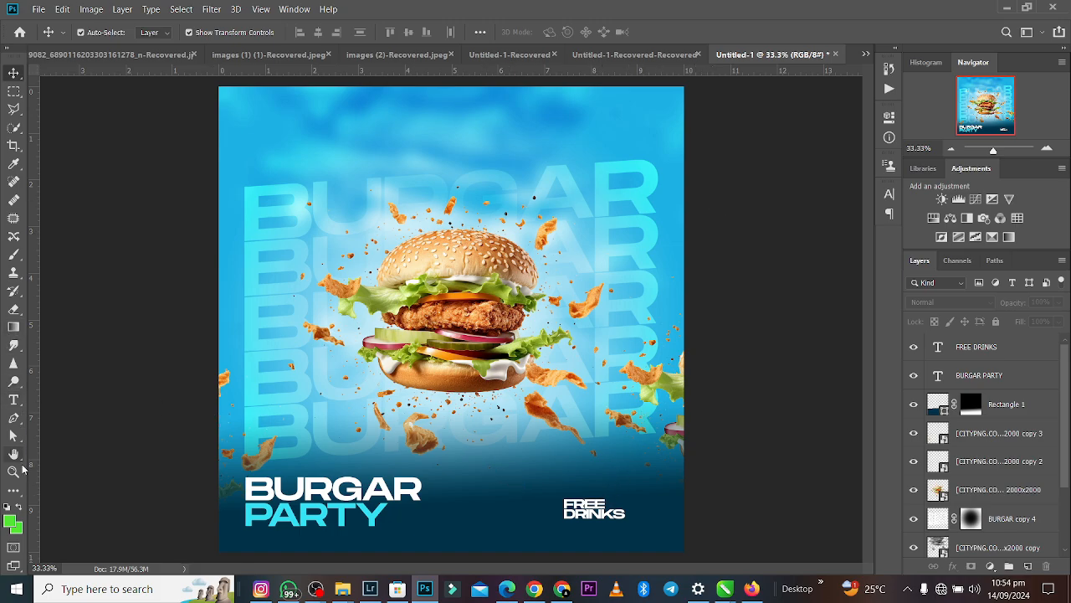
- Draw a rectangle about 533 by 538 px over FREE DRINKS, extending below the canvas, filled with cyan #37e4f7 sampled from PARTY
click(13, 490)
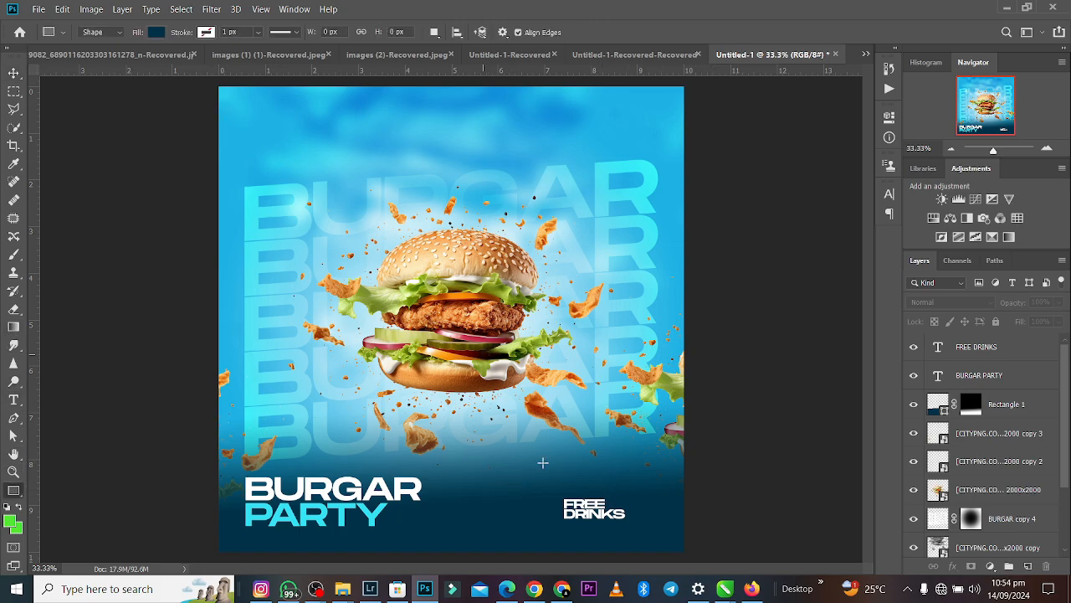
click(156, 32)
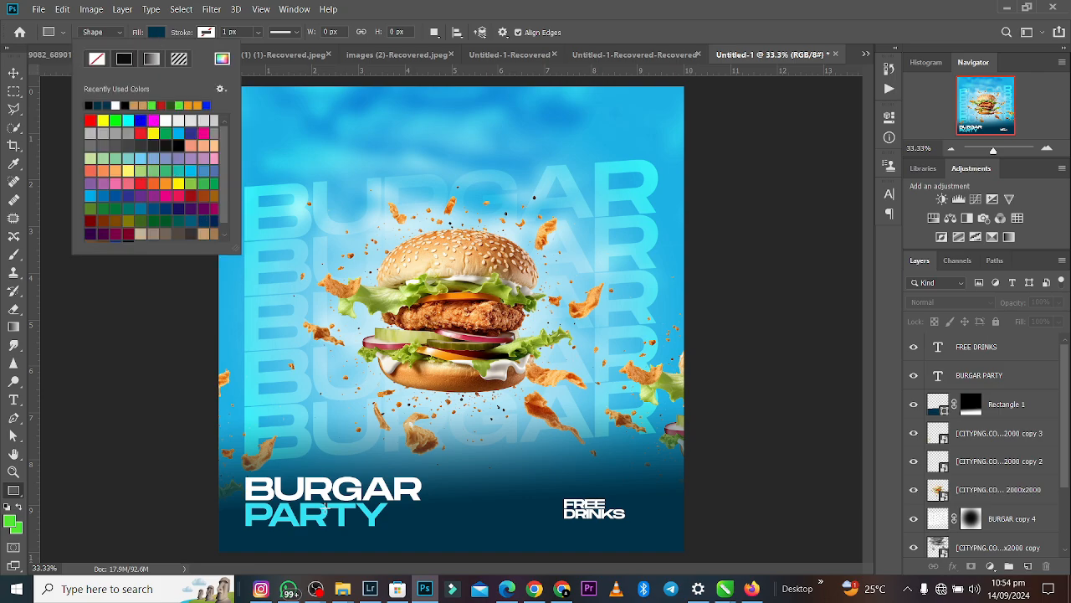
click(223, 60)
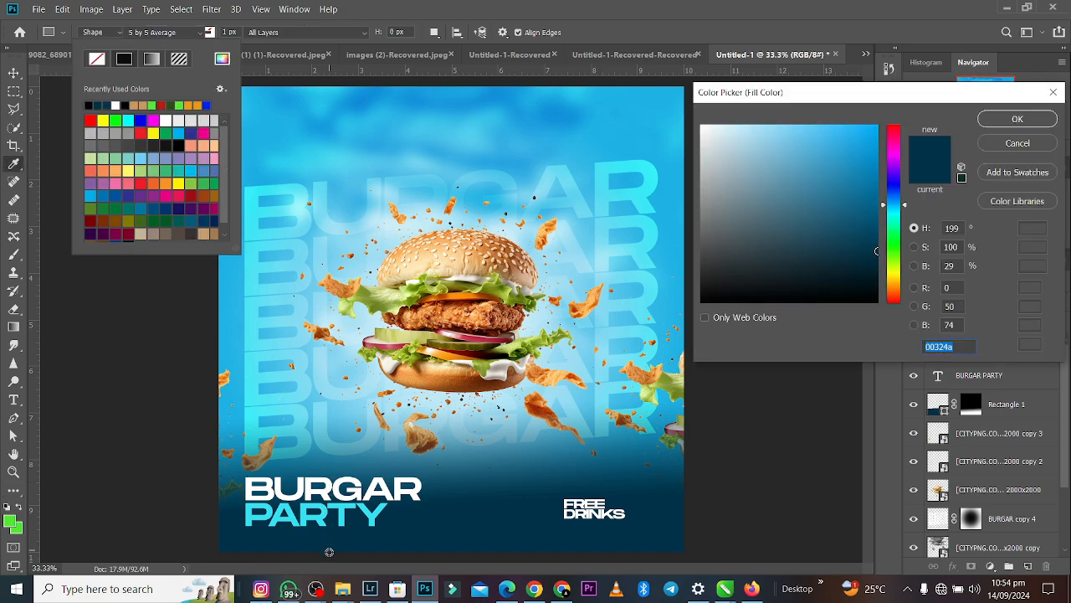
click(341, 517)
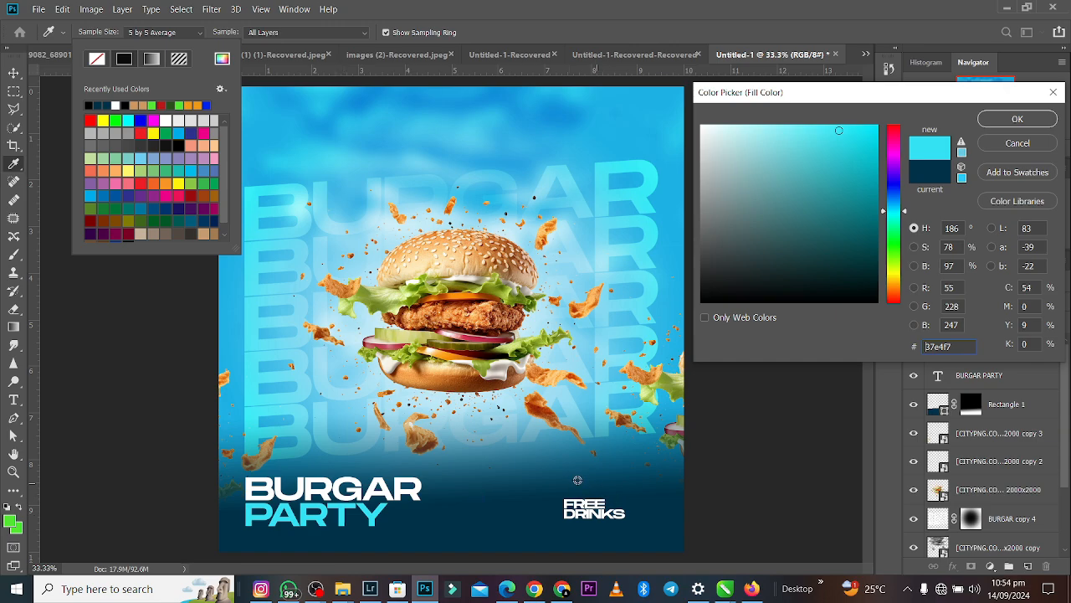
drag(577, 480, 655, 568)
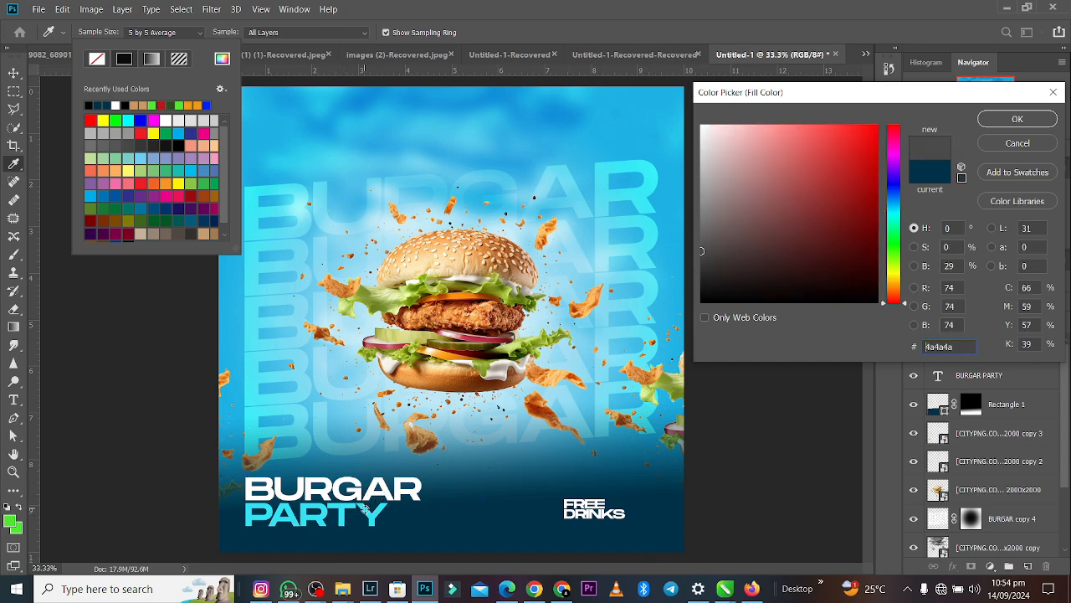
click(364, 509)
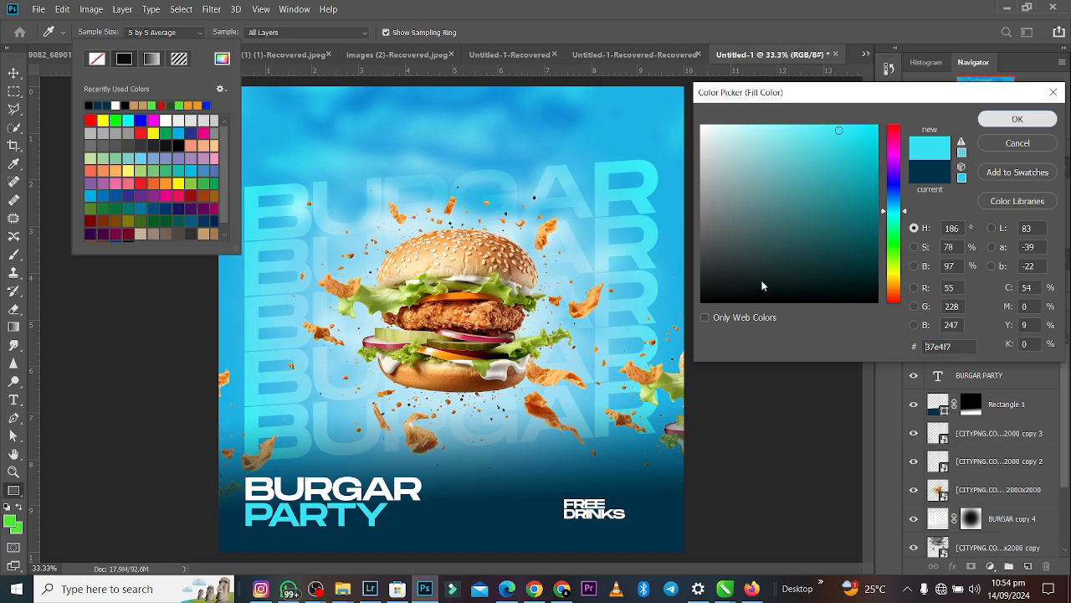
key(Return)
click(541, 471)
drag(541, 471, 645, 566)
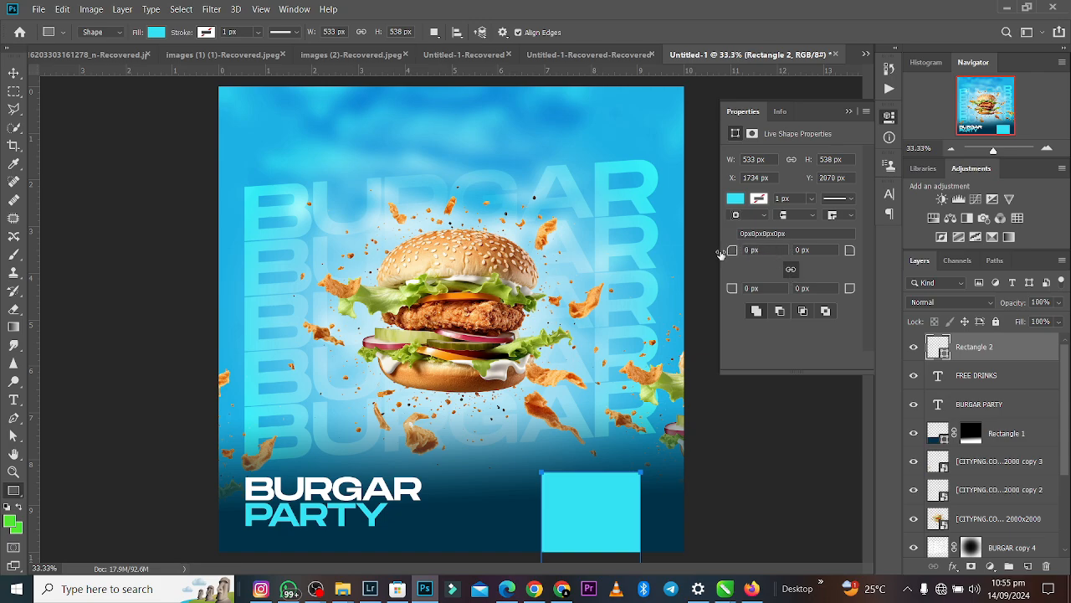
- Round all four corners of the cyan rectangle to a linked radius of 100 px
drag(731, 254, 778, 257)
text(100)
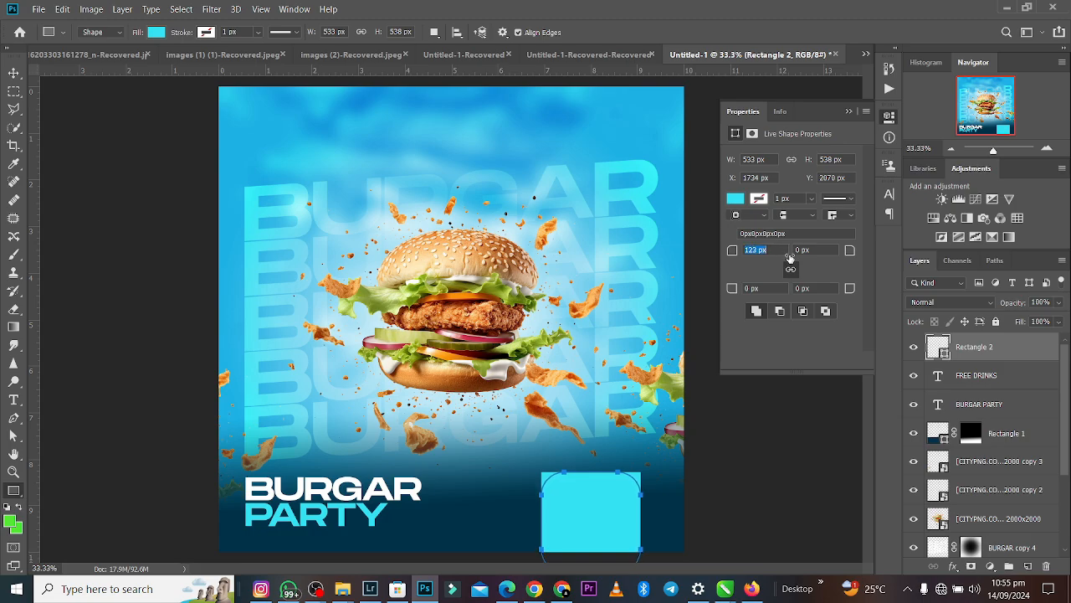
key(Return)
click(790, 269)
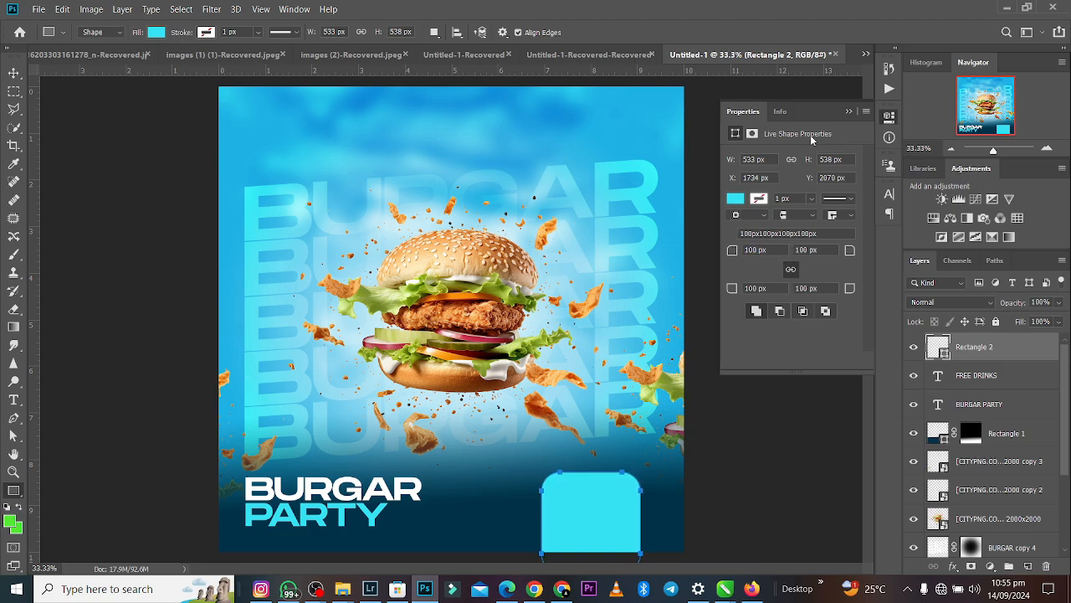
click(850, 112)
- Lower the cyan rectangle's layer to just below the BURGAR PARTY text layer and shift FREE DRINKS slightly left on it
click(13, 72)
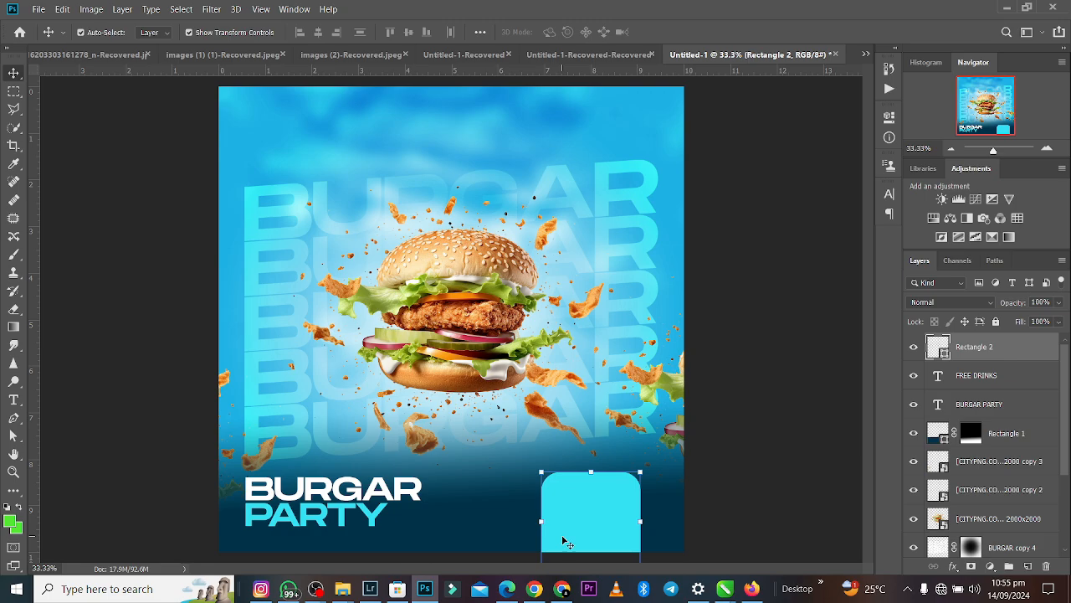
key(ctrl+bracketleft)
key(ctrl+bracketleft)
key(ctrl+bracketleft)
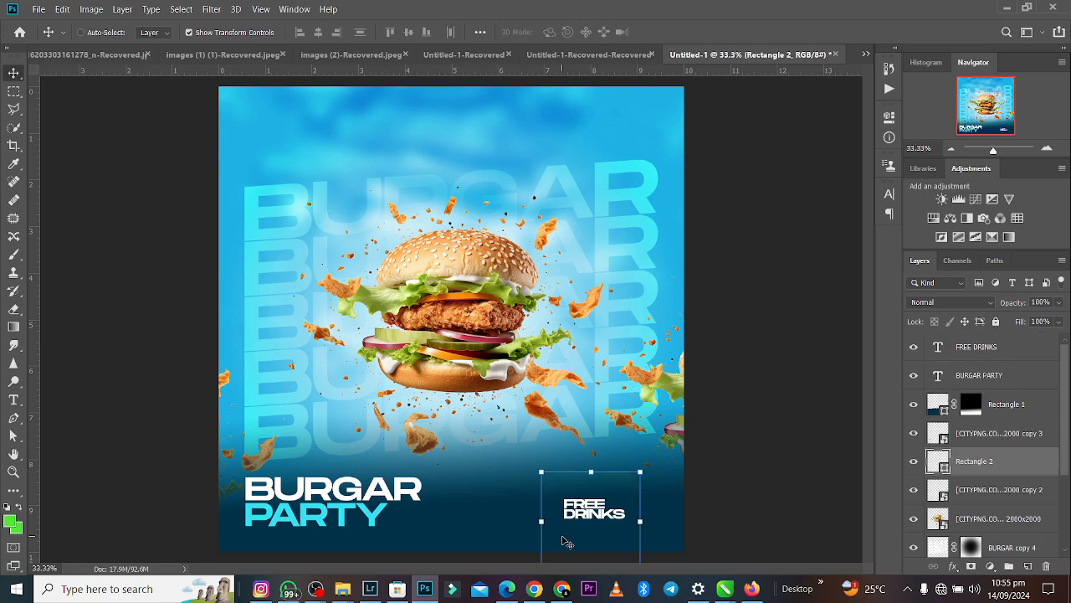
key(ctrl+bracketright)
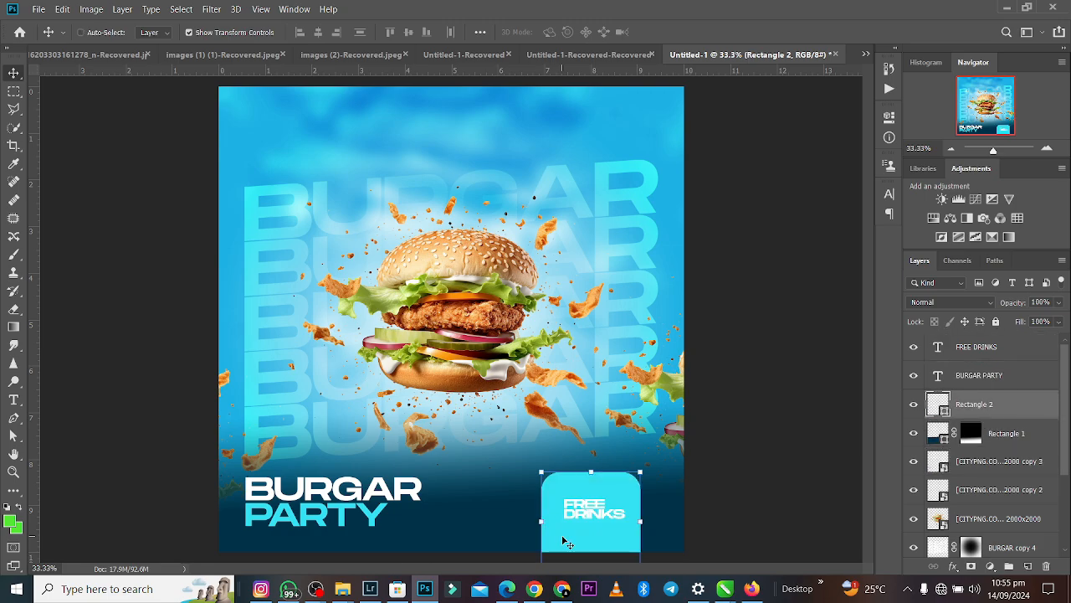
drag(580, 515, 581, 512)
key(t)
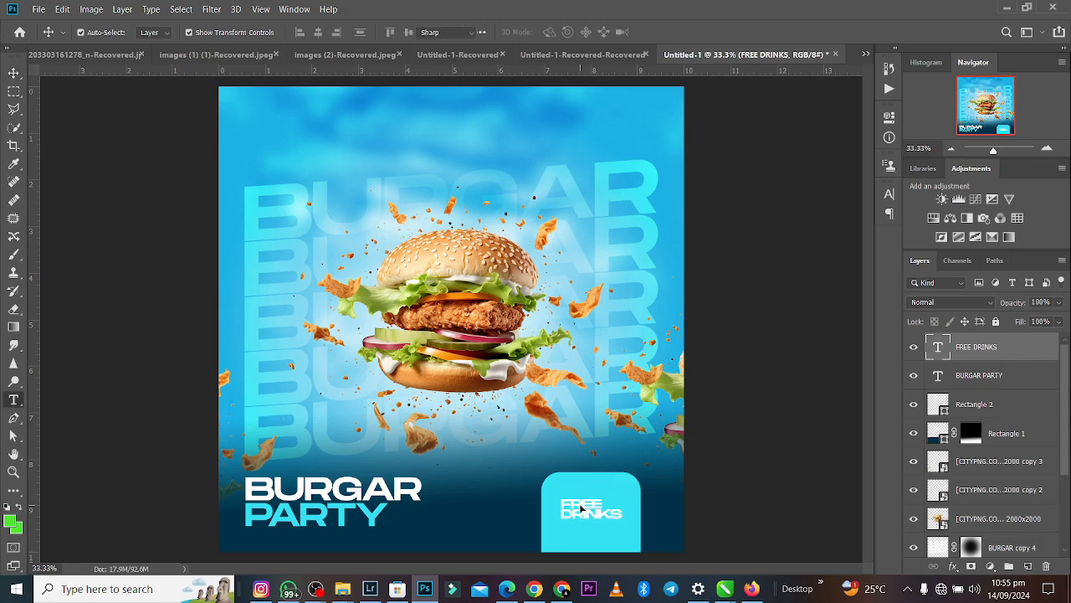
key(Return)
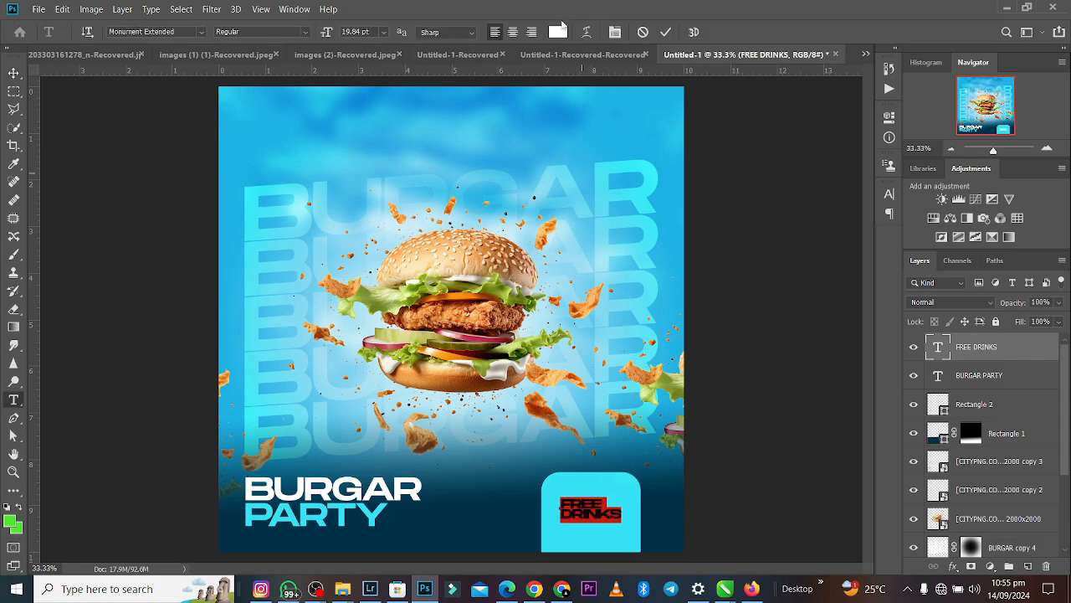
key(ctrl+h)
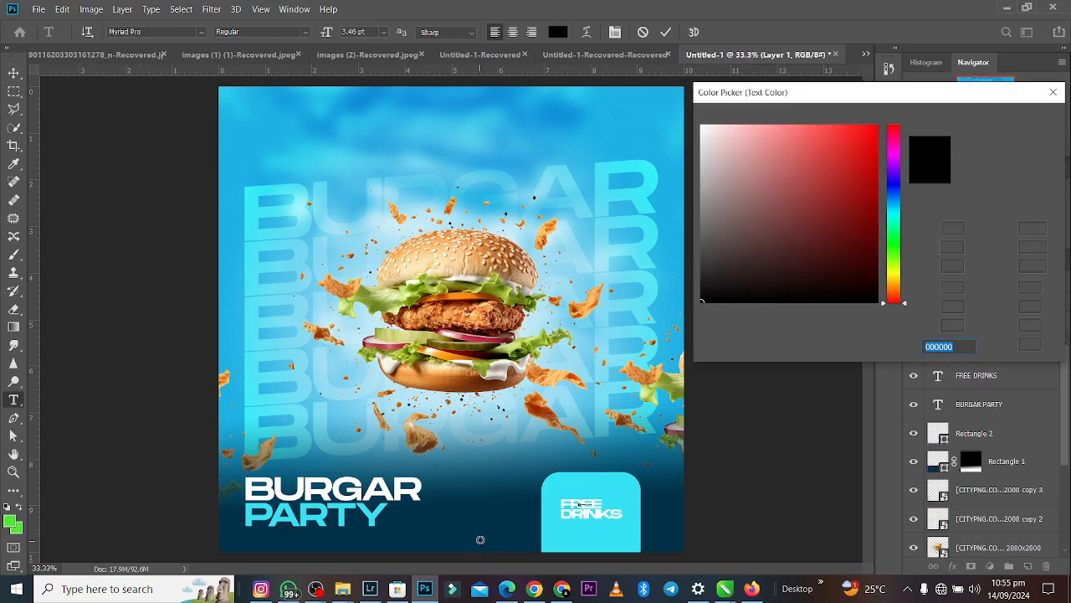
click(480, 541)
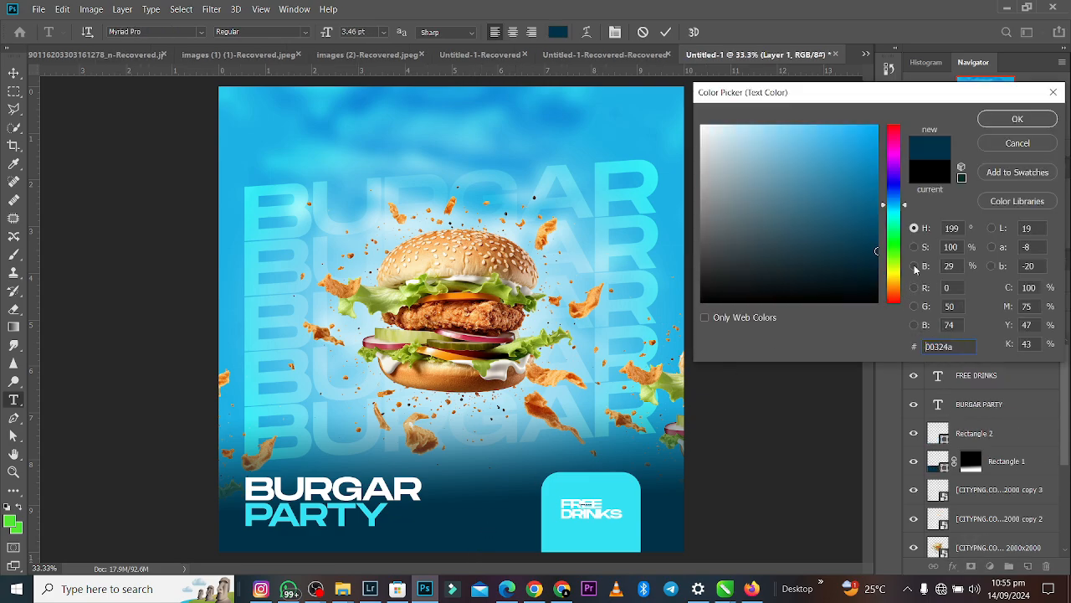
click(673, 529)
key(ctrl+c)
click(1002, 123)
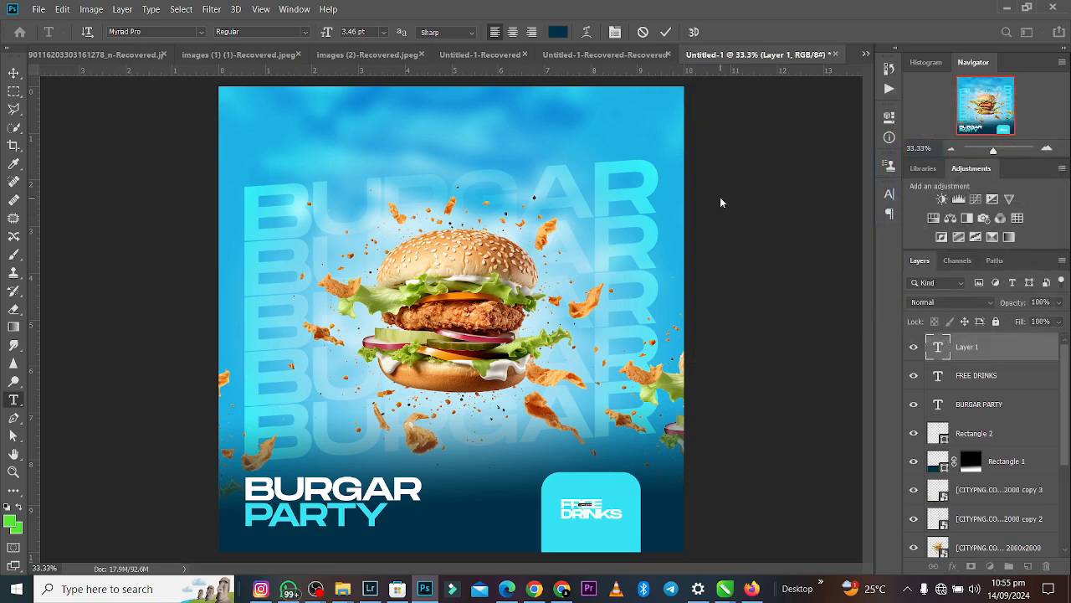
click(667, 33)
key(v)
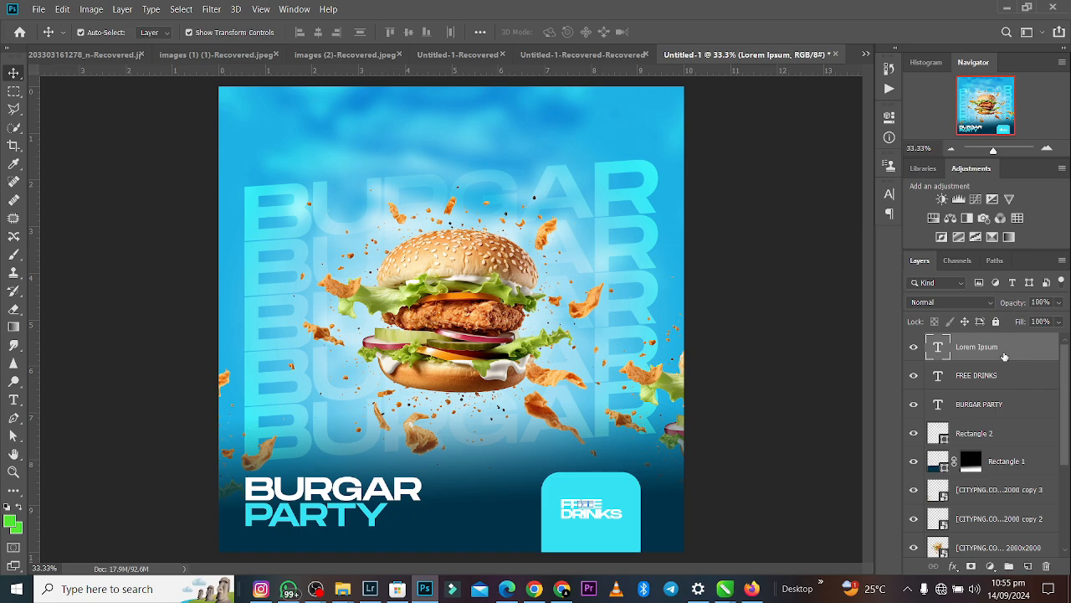
key(Delete)
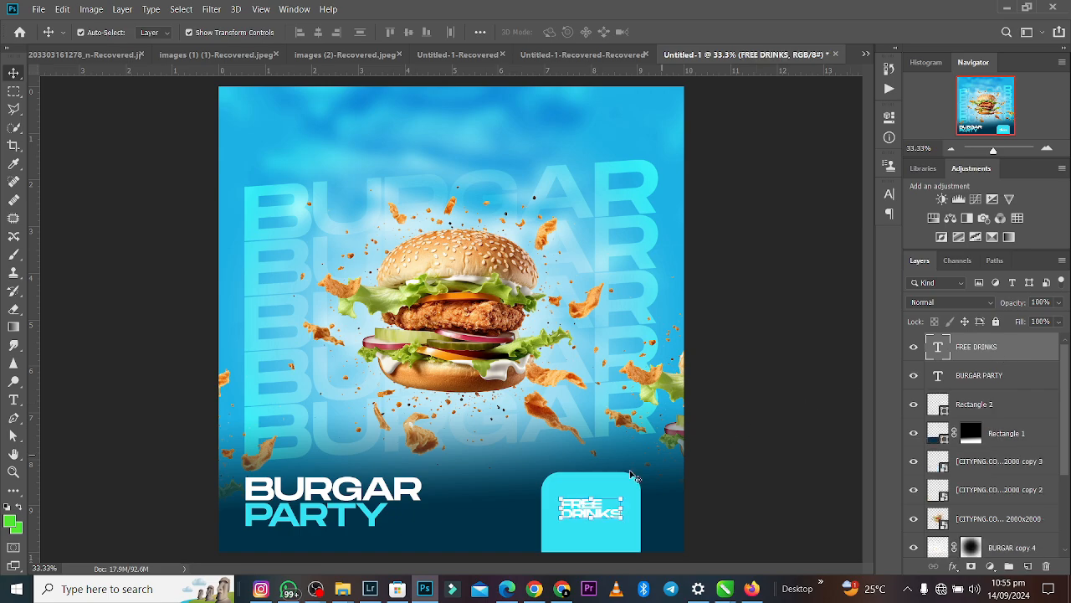
click(597, 518)
key(Escape)
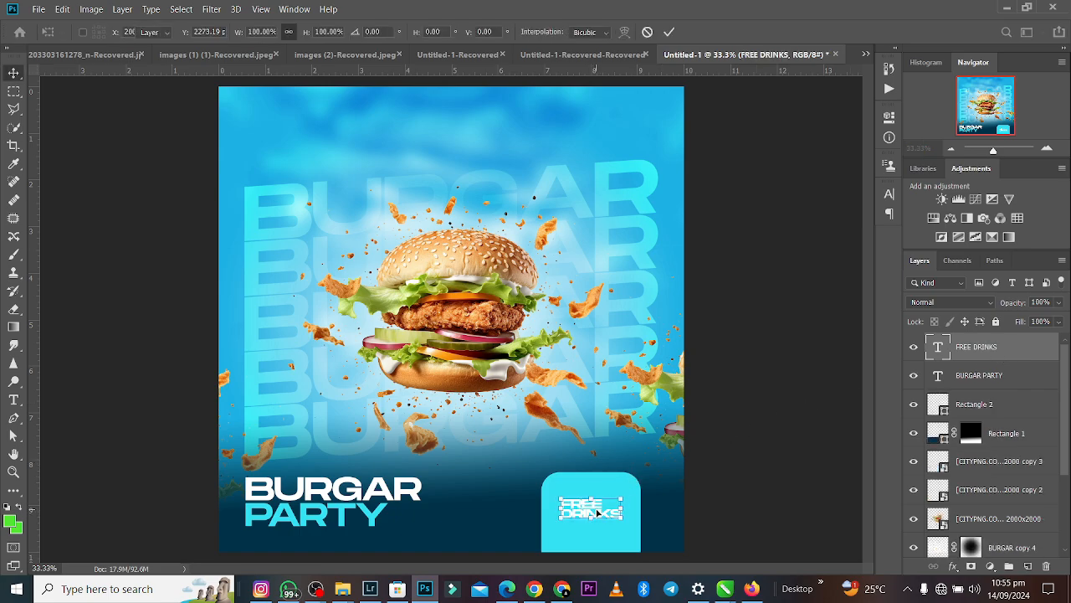
key(ctrl+t)
key(Escape)
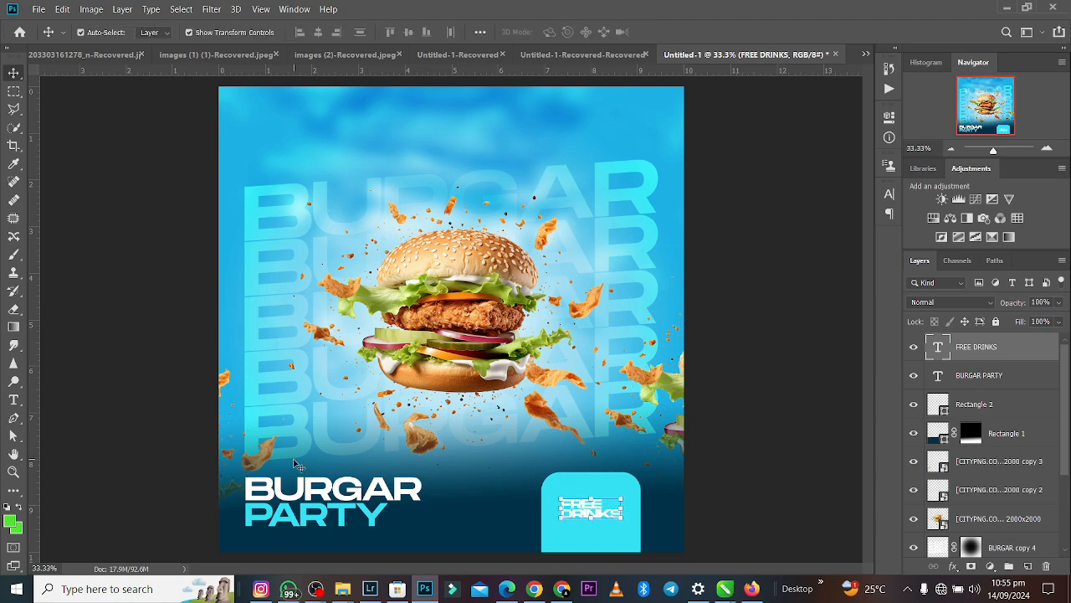
- Colour the whole FREE DRINKS text navy #00324a, sampled from the dark fade at the design's lower edge
click(13, 399)
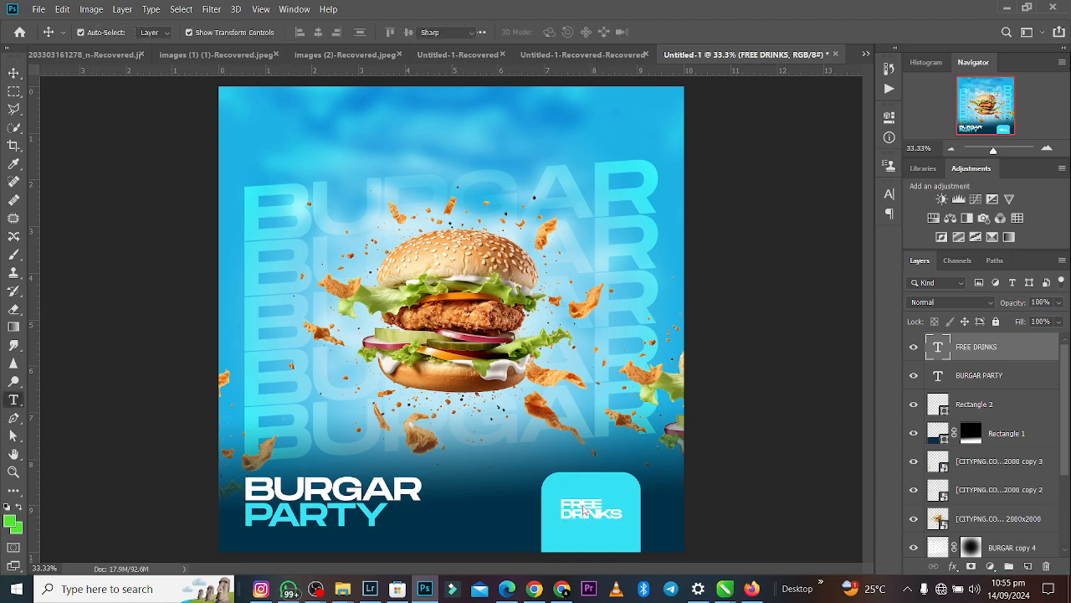
click(584, 507)
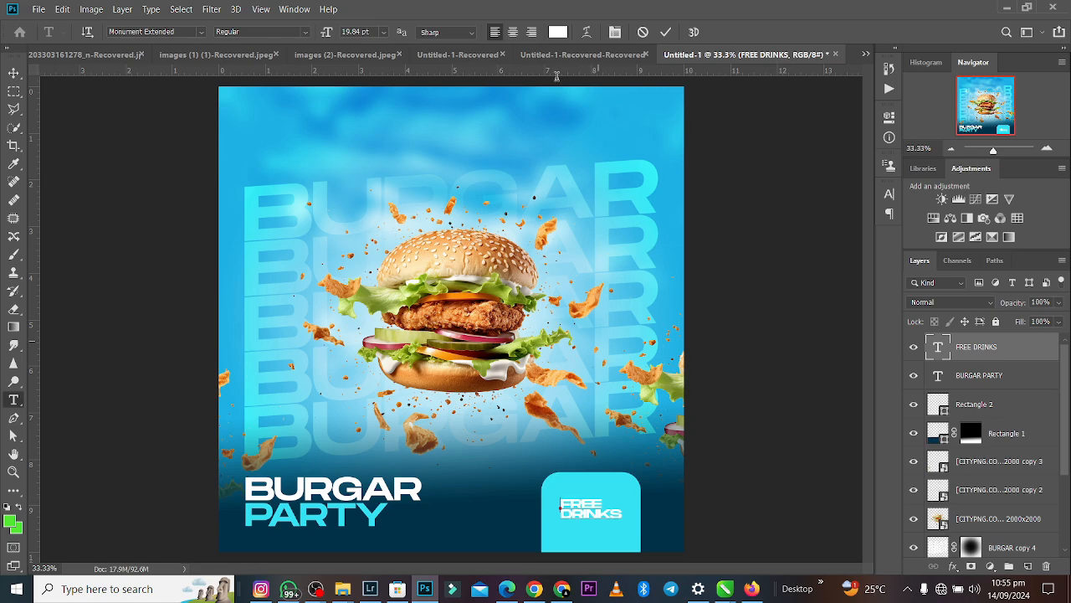
key(ctrl+a)
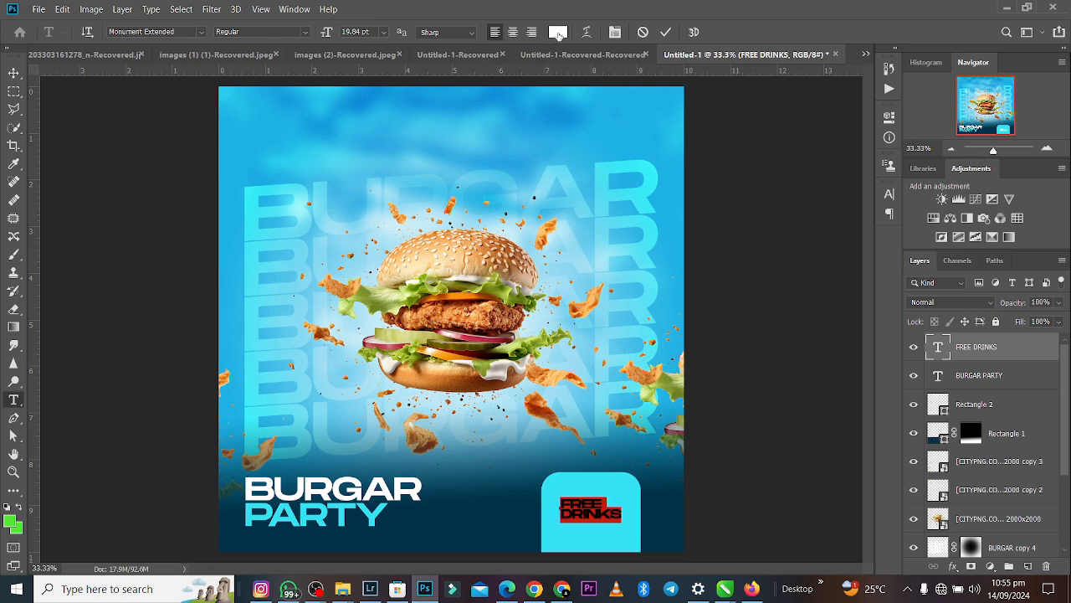
click(559, 31)
key(ctrl+v)
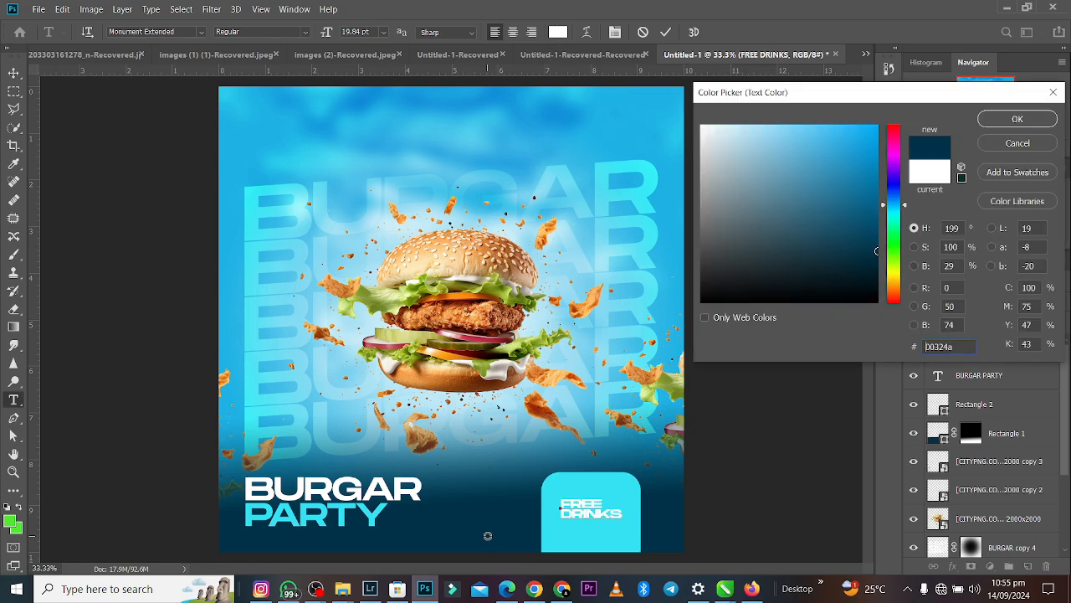
click(1018, 118)
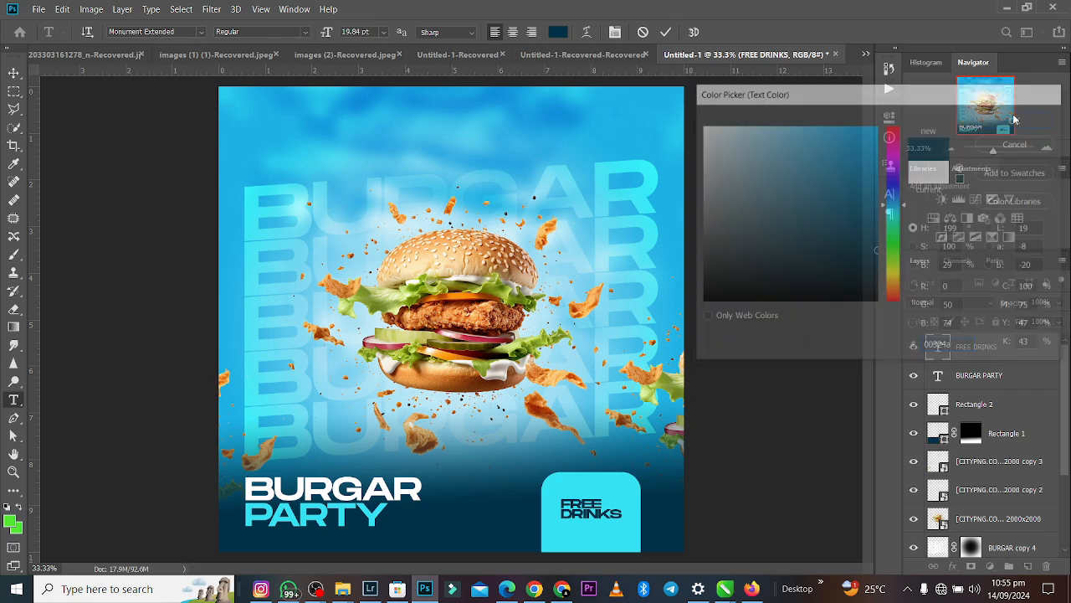
click(666, 32)
- Examine the overall composition of the burger design at reduced and enlarged view sizes
key(ctrl+minus)
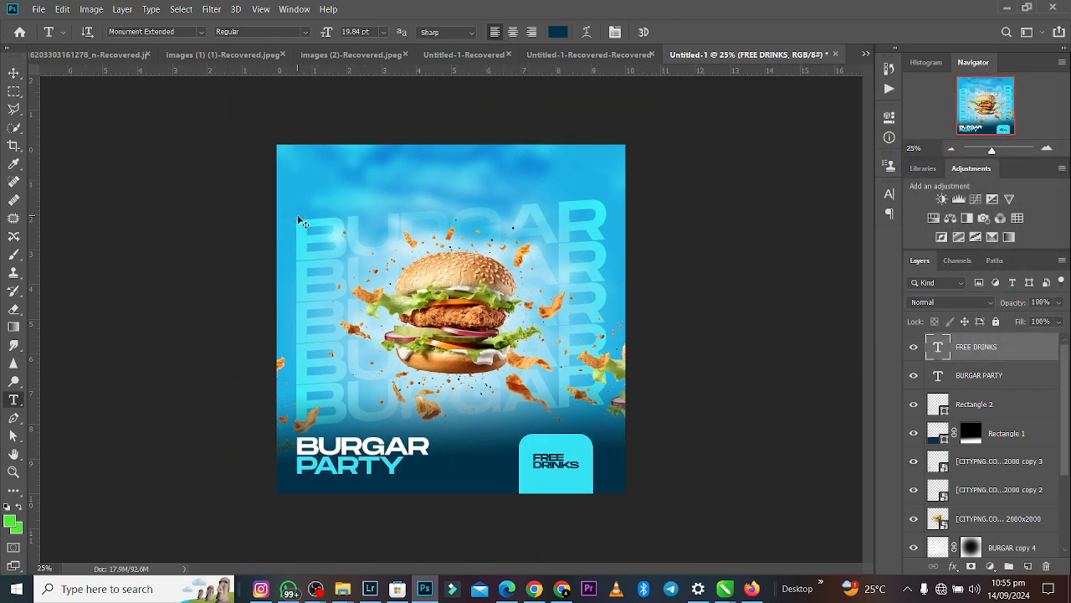
key(ctrl+plus)
key(ctrl+minus)
key(ctrl+plus)
key(ctrl+minus)
key(ctrl+plus)
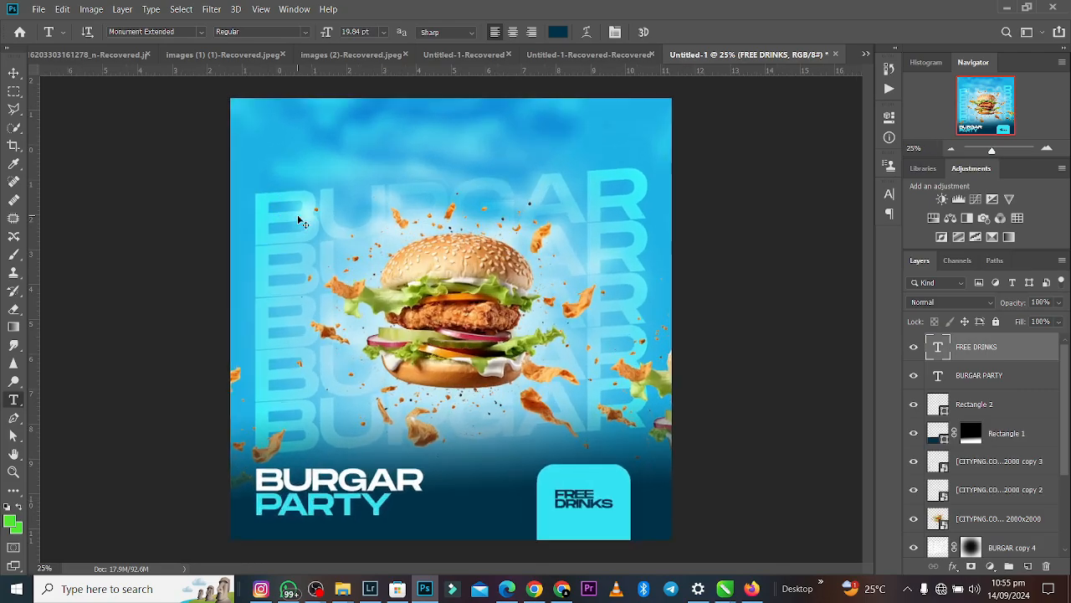
key(ctrl+minus)
key(ctrl+plus)
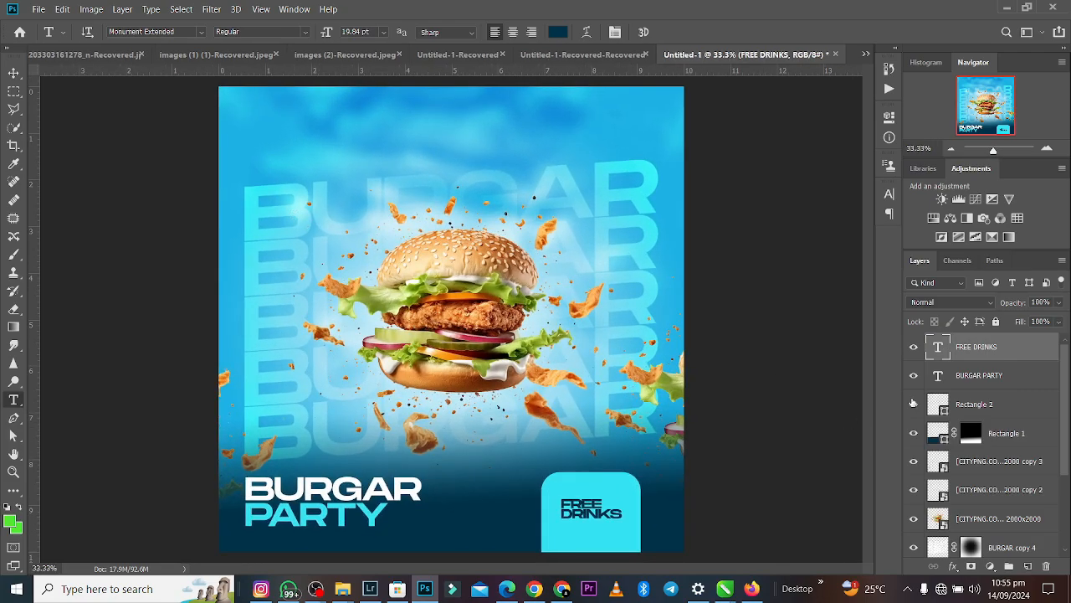
- Convert the Color Fill 1 layer to a smart object and add 21.09% uniform monochromatic noise to it
scroll(1058, 368, down, 3)
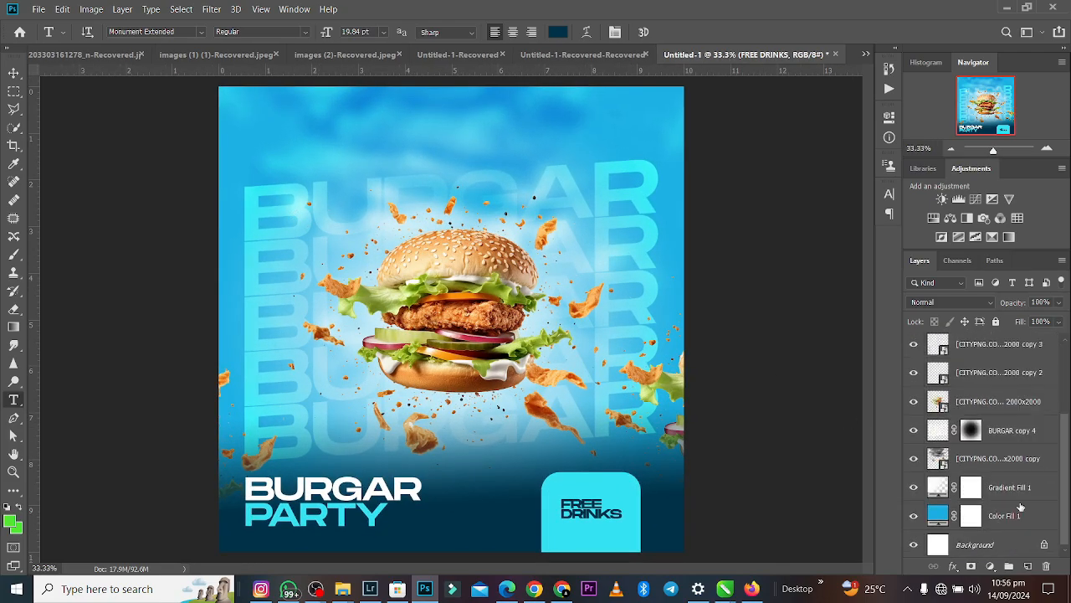
click(1019, 517)
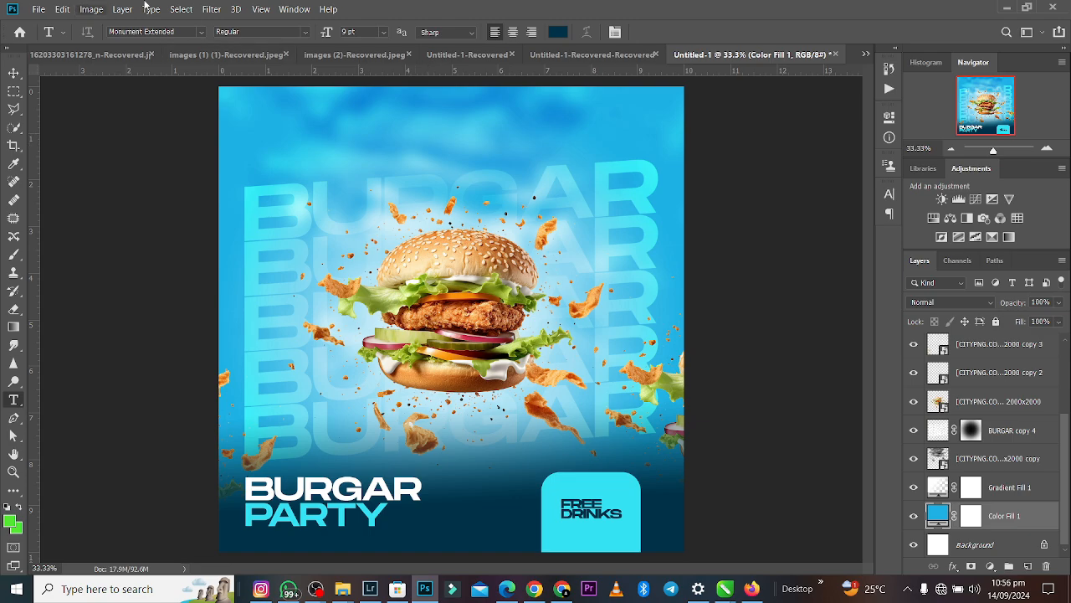
click(212, 10)
mouse_move(319, 196)
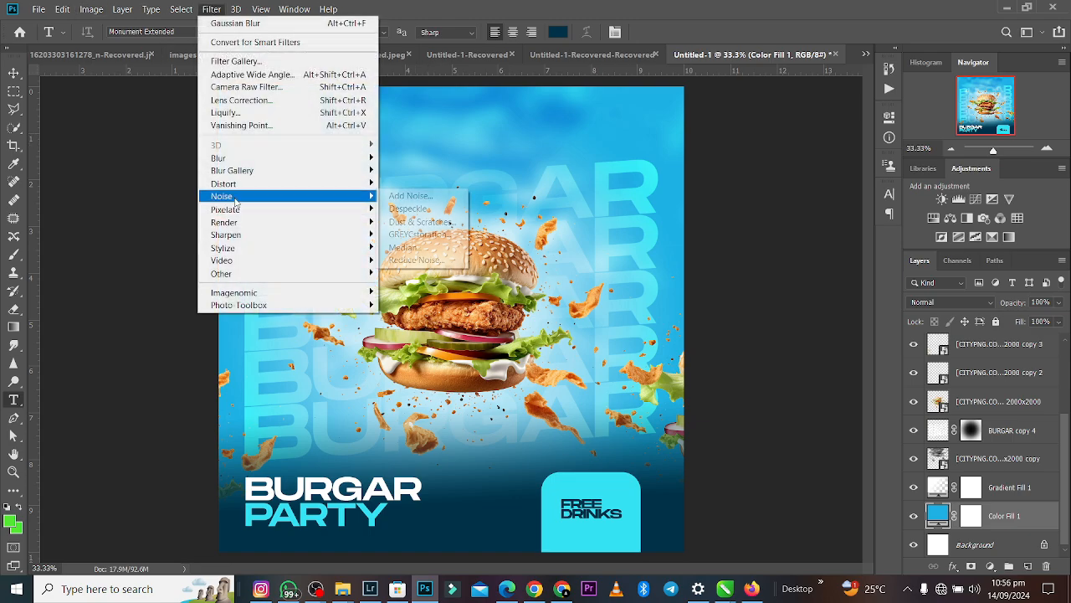
click(457, 208)
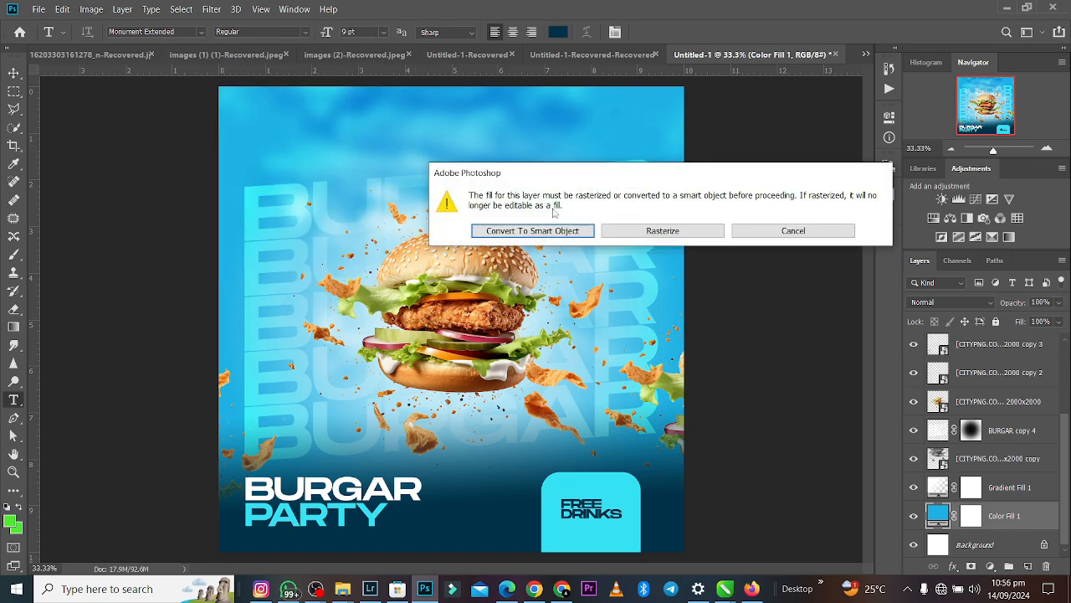
click(567, 235)
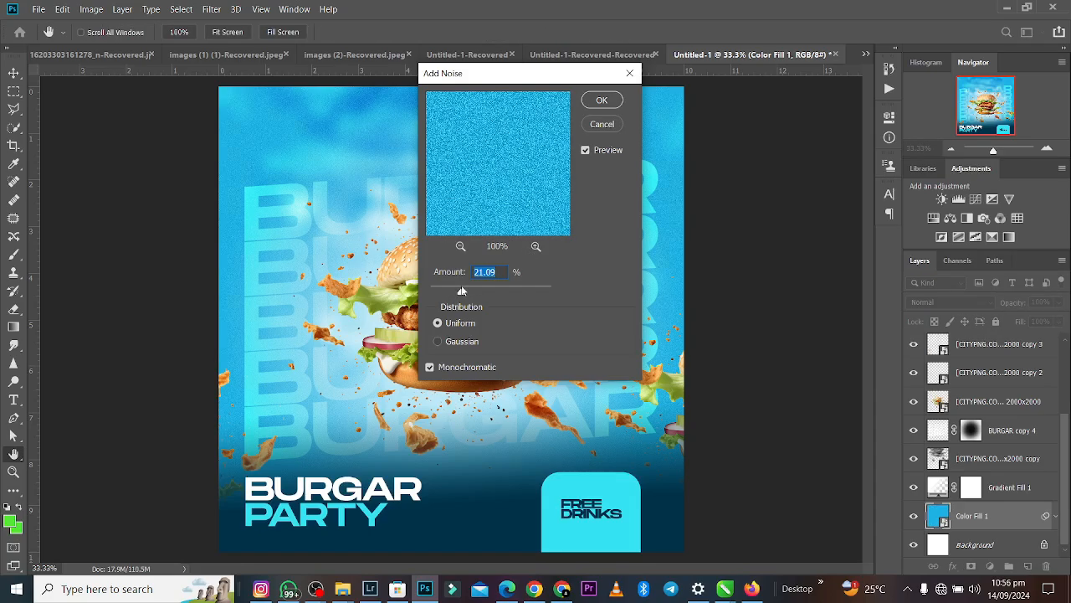
click(601, 102)
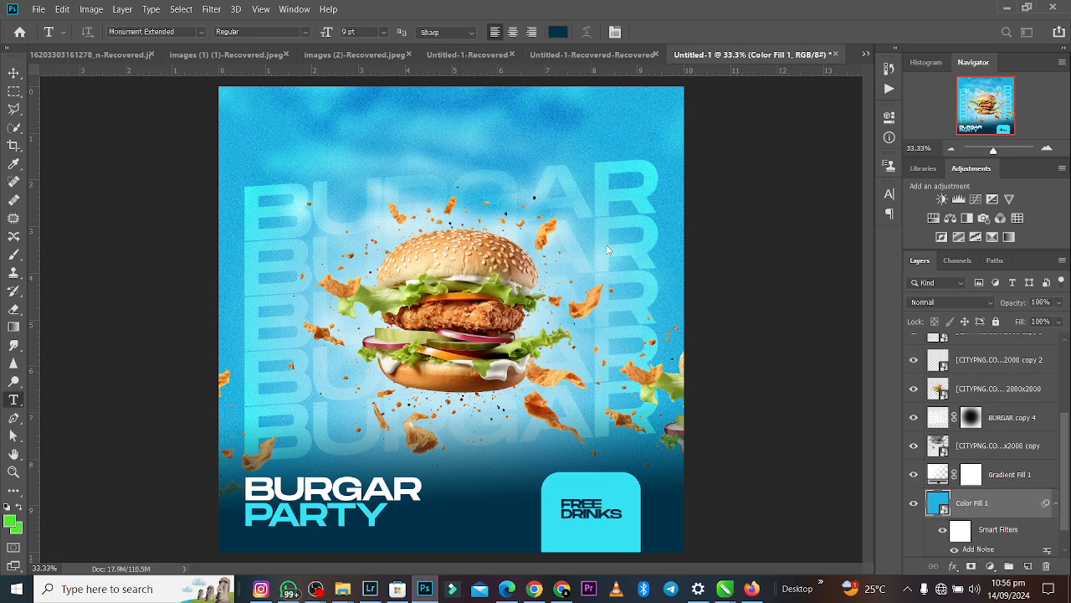
- Convert the Rectangle 1 dark fade layer to a smart object and add 9.16% uniform monochromatic noise to it
click(13, 73)
click(447, 515)
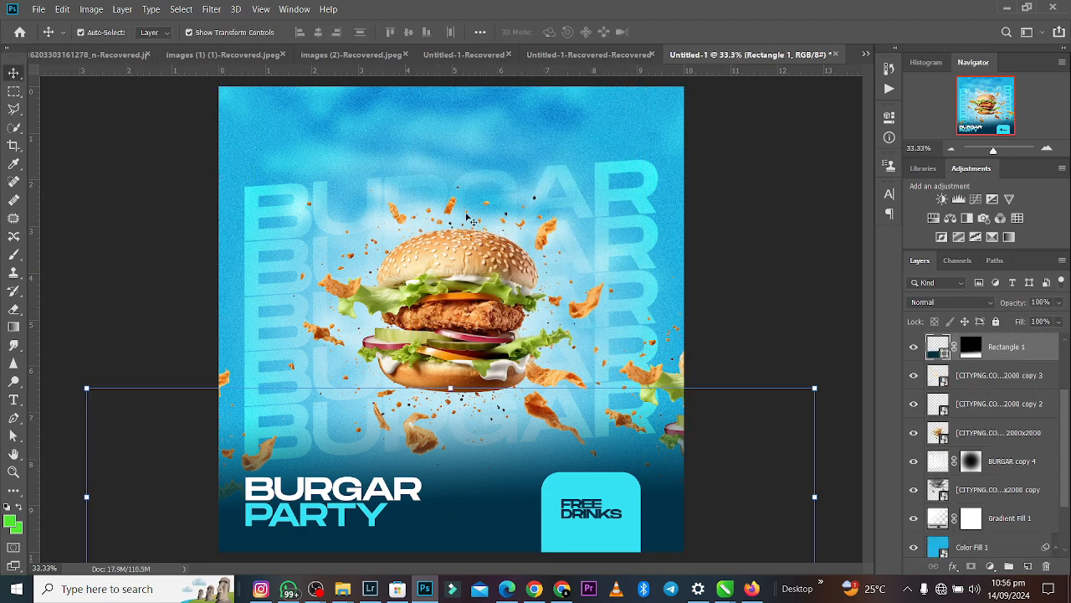
click(211, 9)
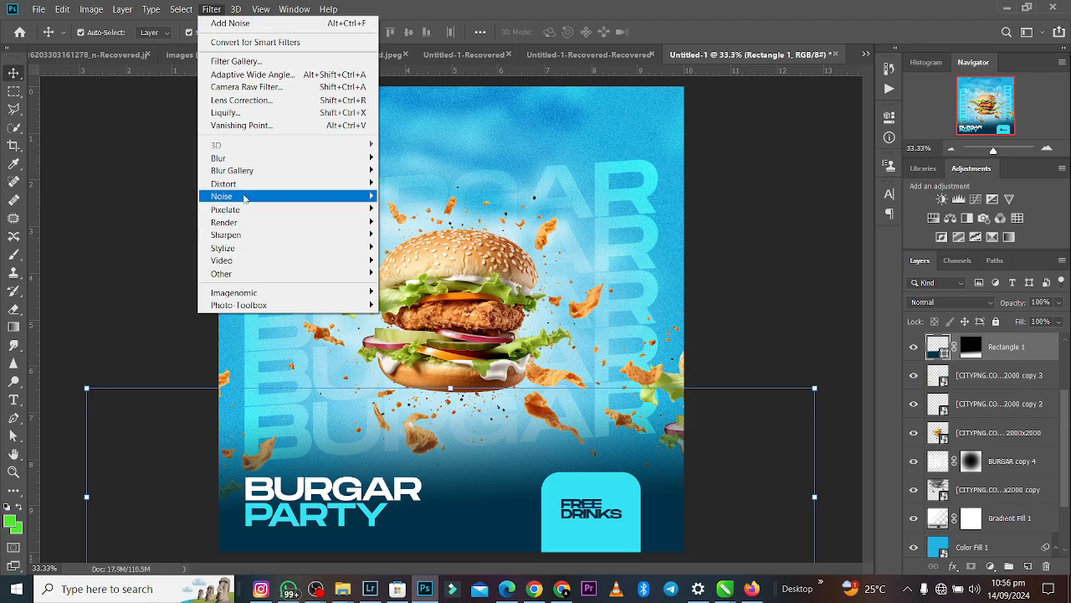
mouse_move(248, 197)
click(422, 199)
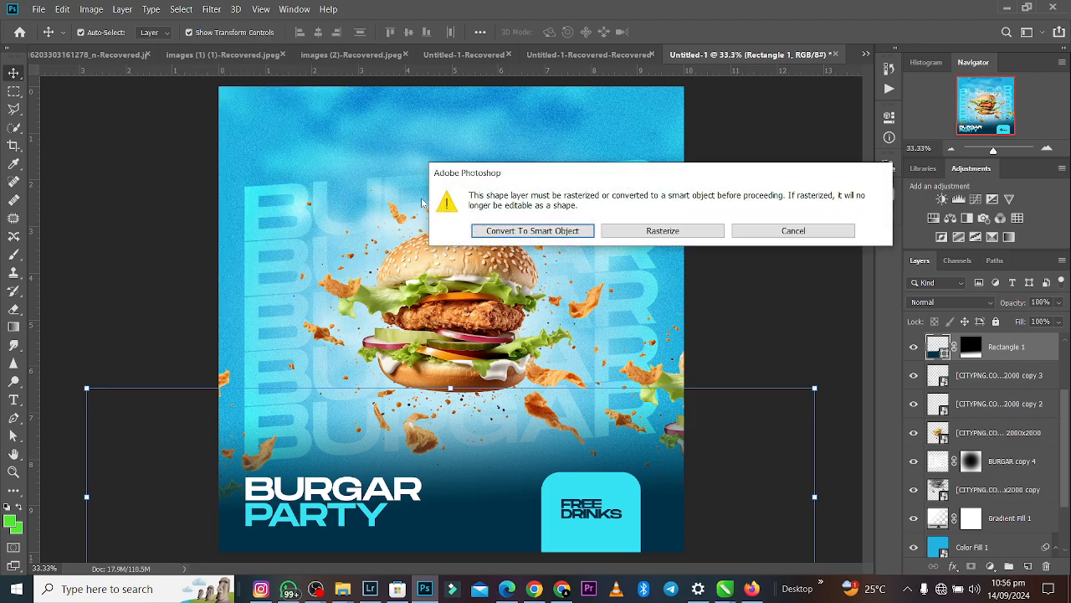
key(Return)
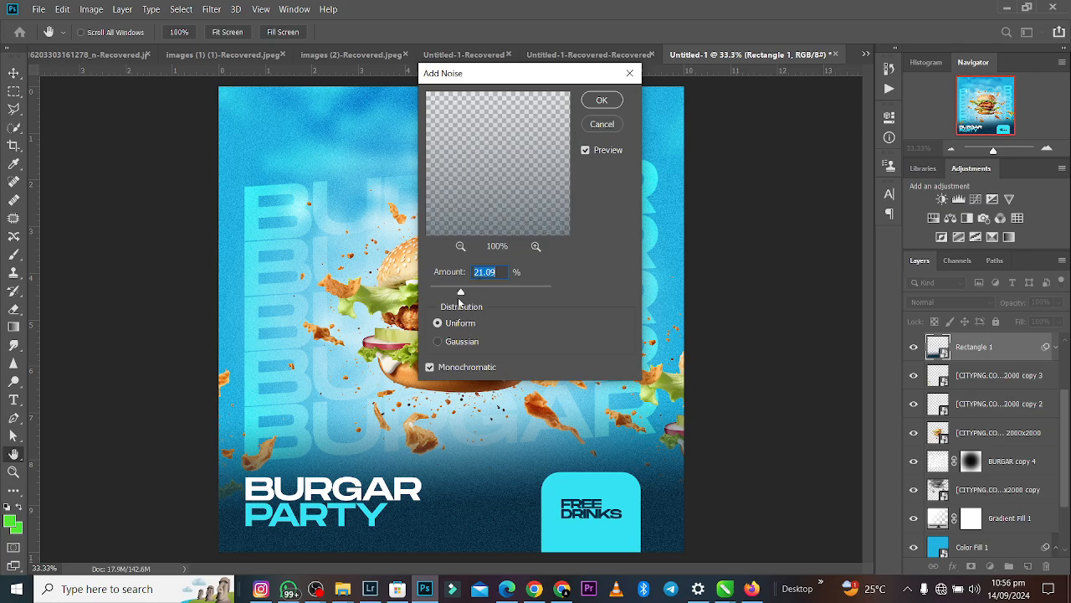
click(444, 290)
click(602, 100)
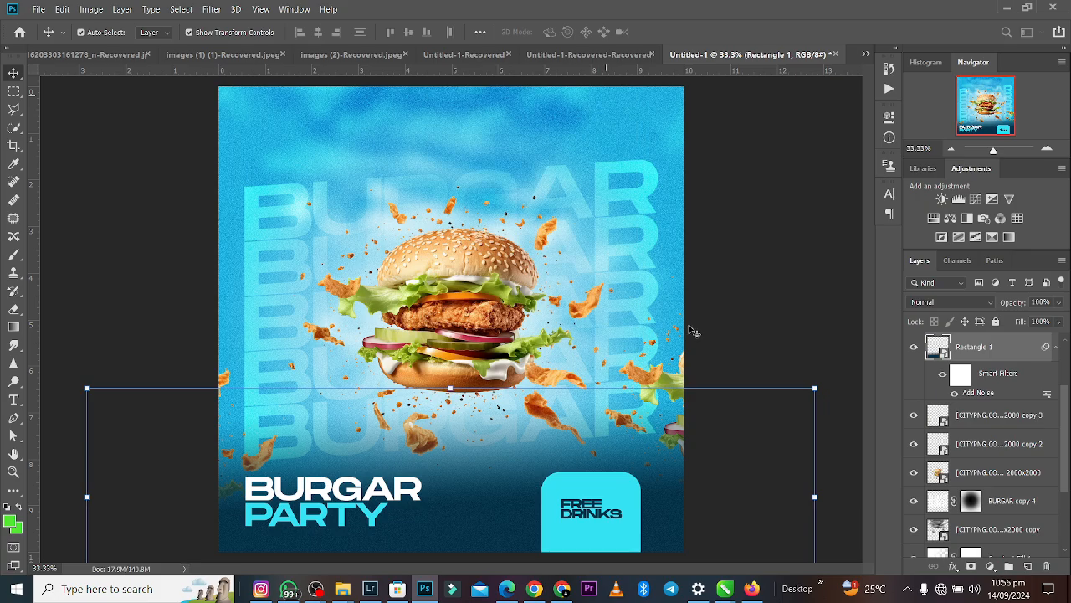
click(784, 240)
- Add 9.16% uniform monochromatic noise to the main chicken burger smart object layer
key(ctrl+plus)
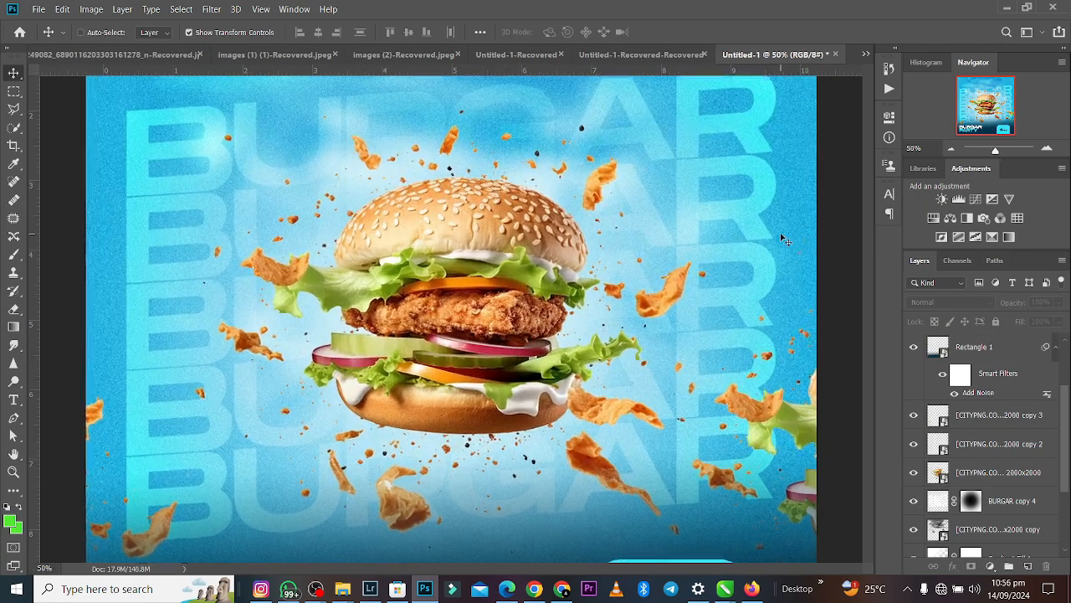
key(ctrl+minus)
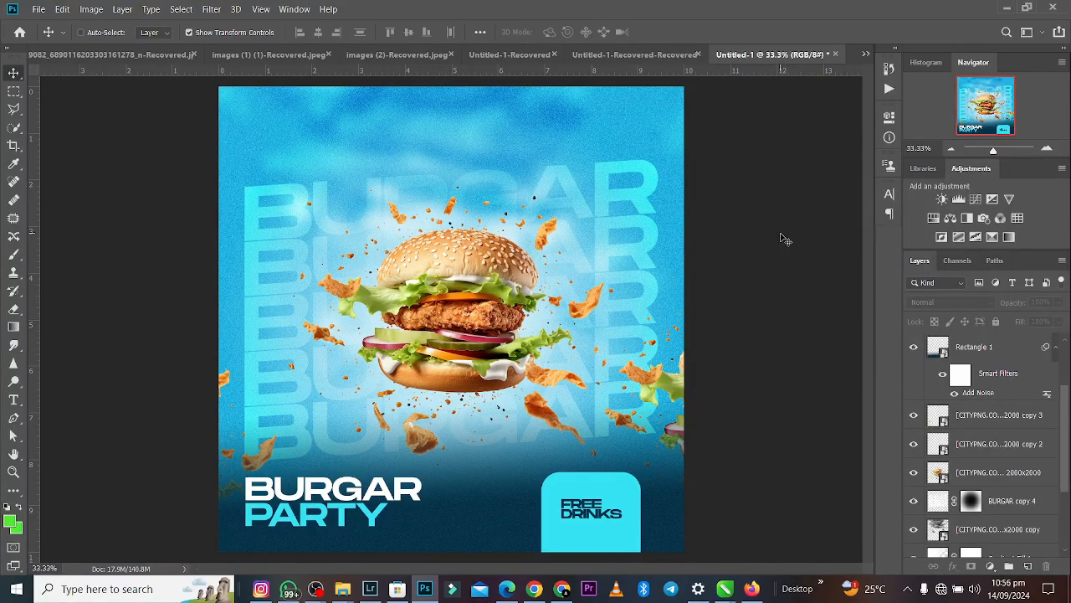
key(ctrl+plus)
key(ctrl+minus)
click(465, 259)
click(211, 10)
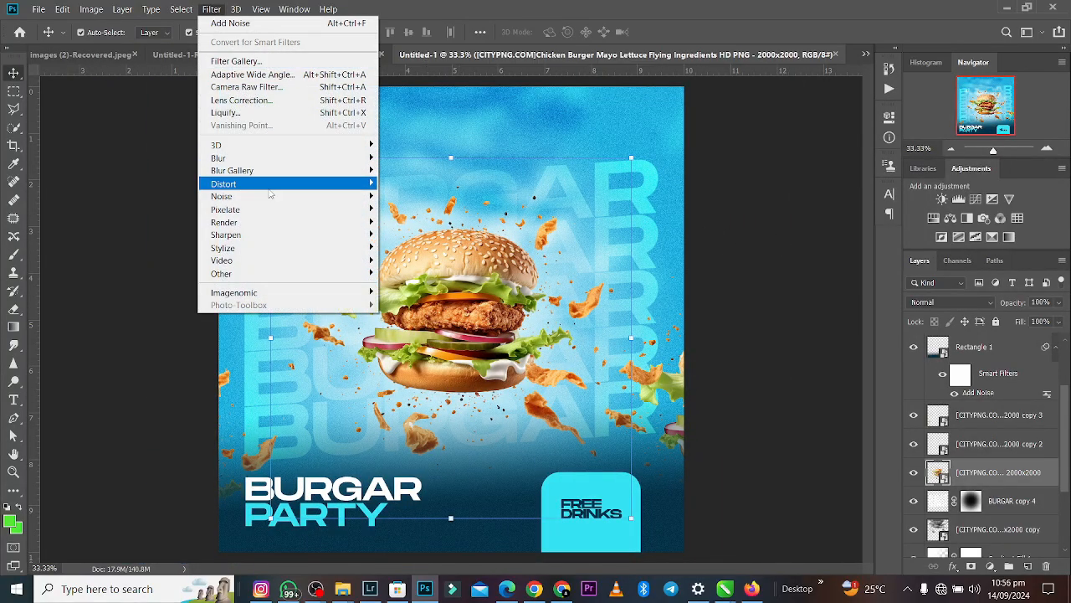
mouse_move(284, 196)
click(410, 196)
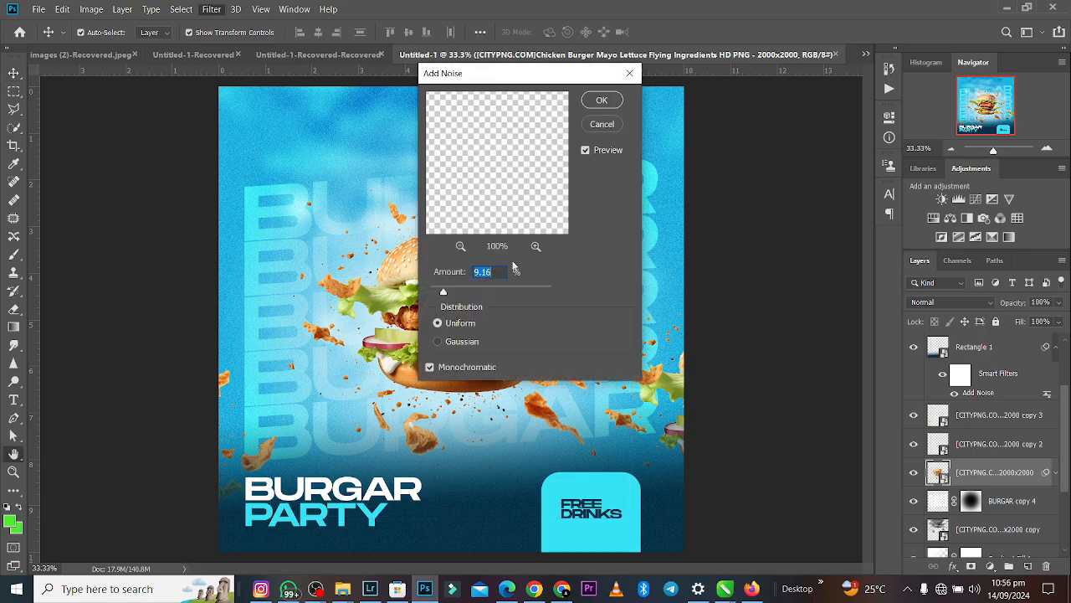
click(600, 102)
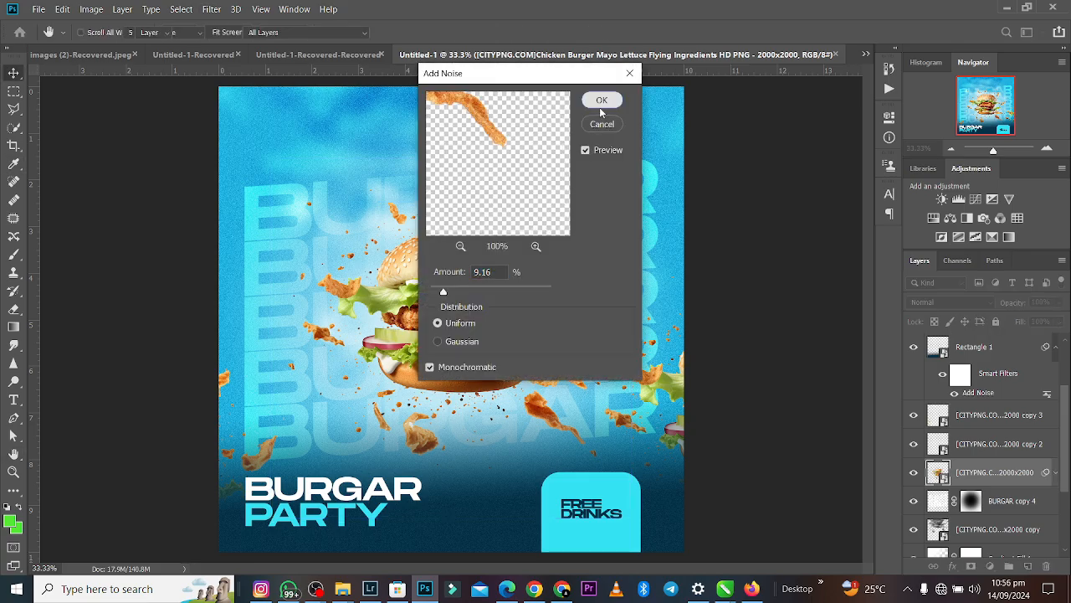
- Examine the noise on the burger up close and the finished composition as a whole
key(ctrl+plus)
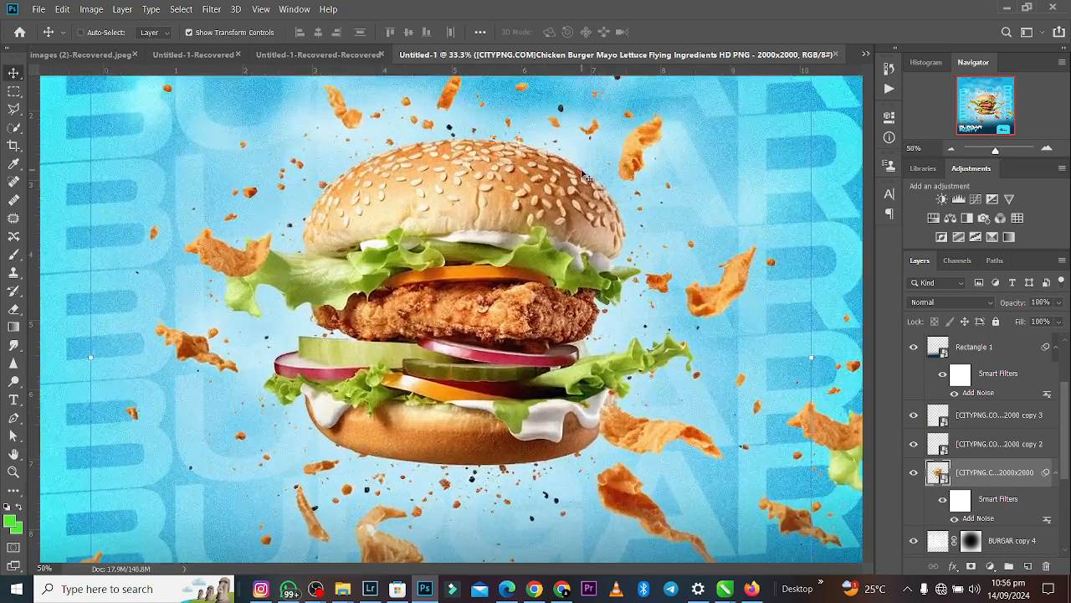
key(ctrl+plus)
key(ctrl+minus)
key(ctrl+minus)
key(ctrl+minus)
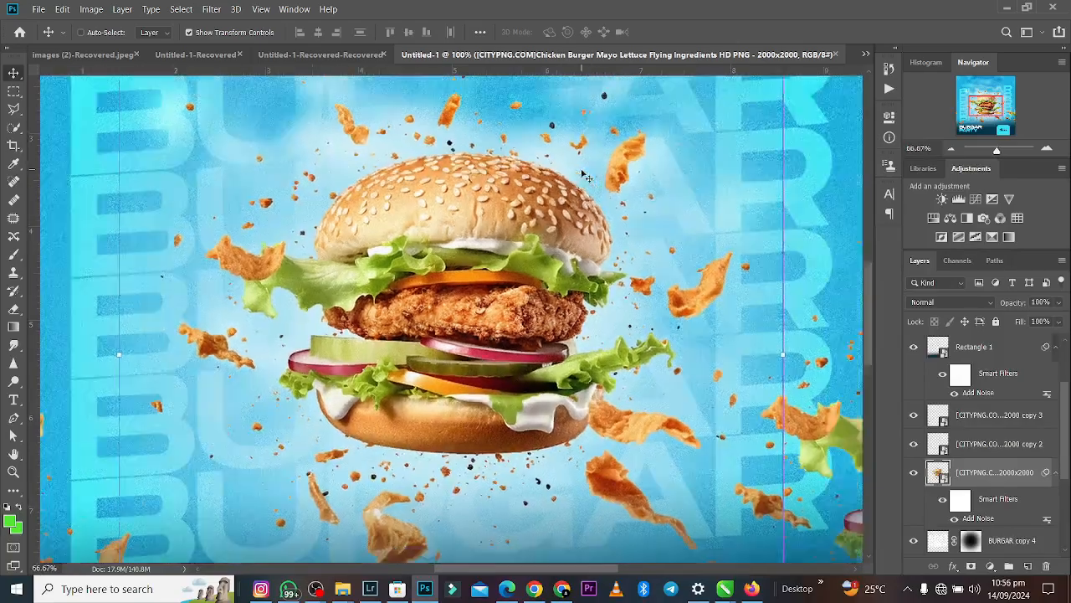
key(ctrl+minus)
key(ctrl+plus)
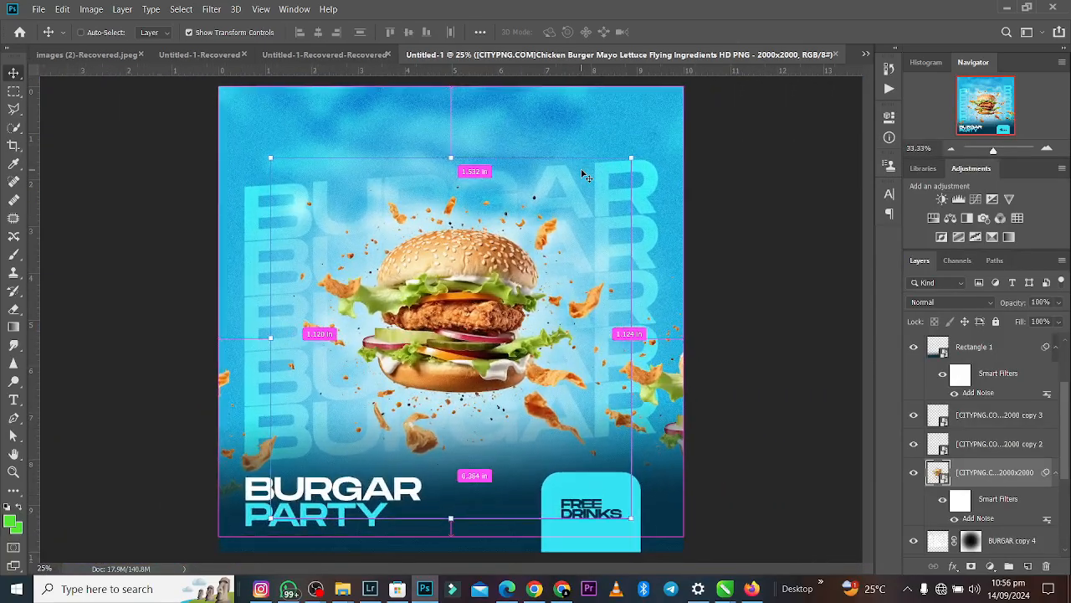
key(ctrl+minus)
key(ctrl+plus)
key(ctrl+minus)
key(ctrl+plus)
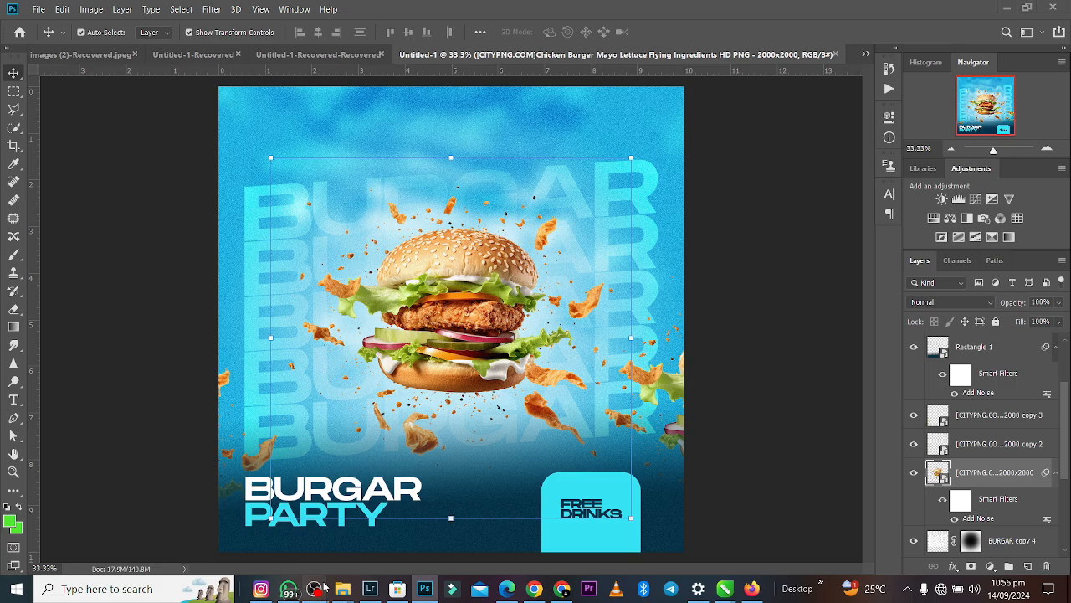
mouse_move(315, 586)
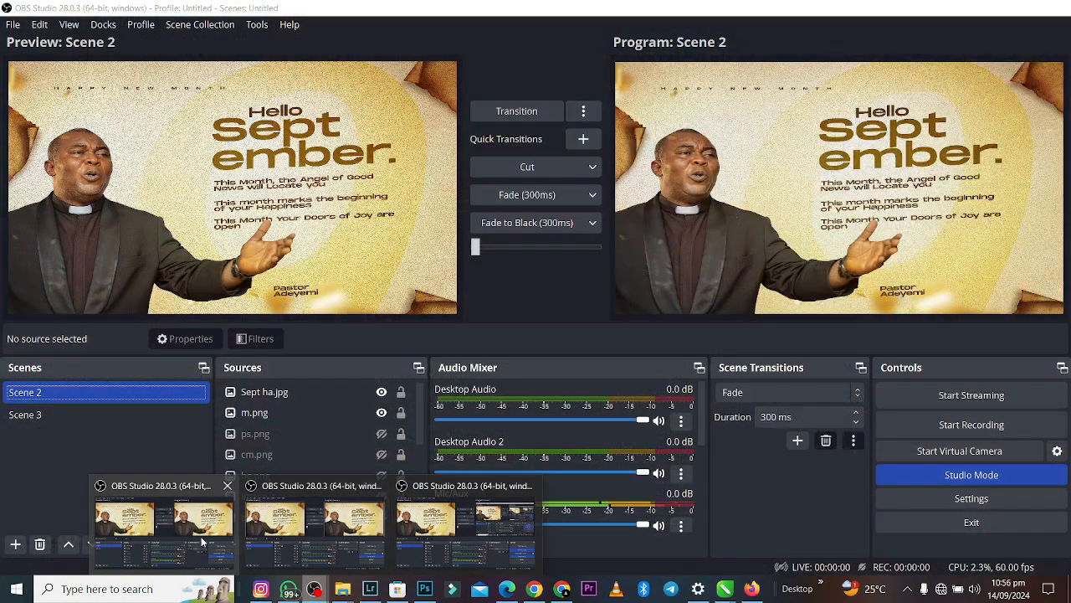
click(201, 542)
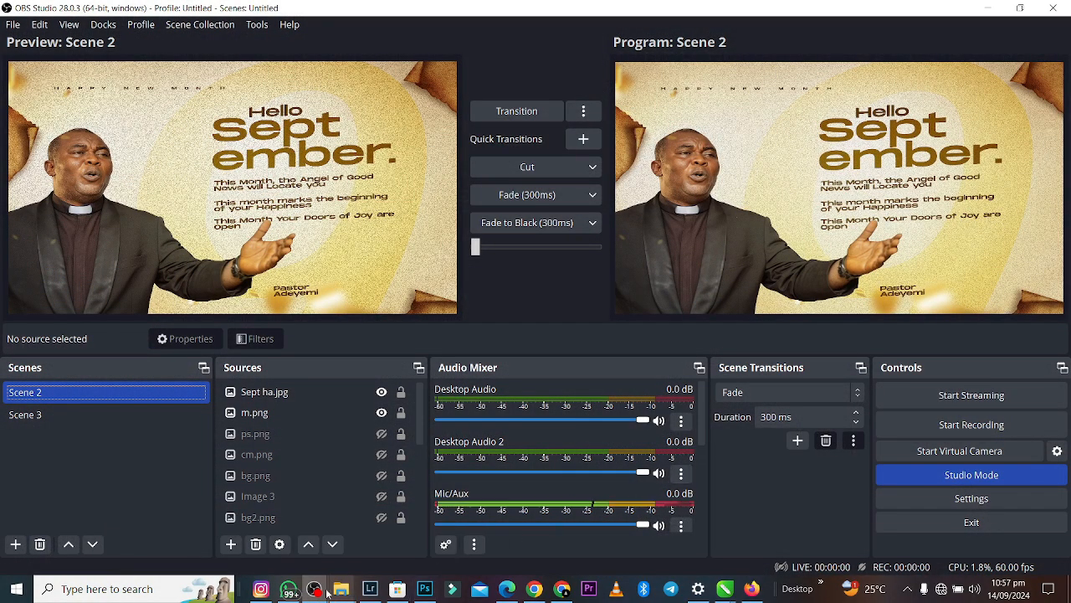